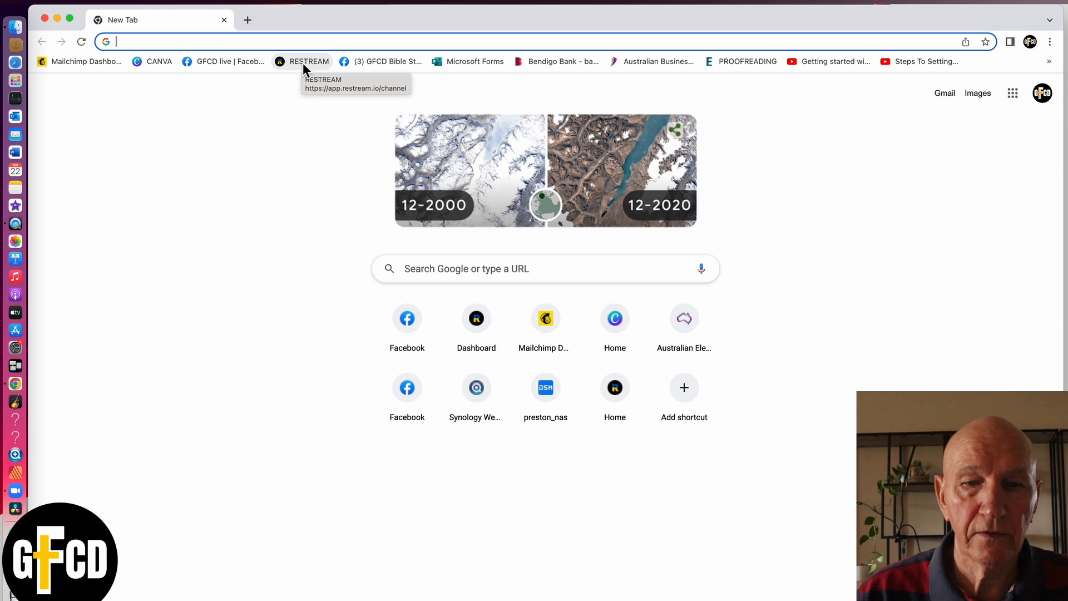
- Open Restream, go to its events page and start creating a new Encoder | RTMP event
click(303, 62)
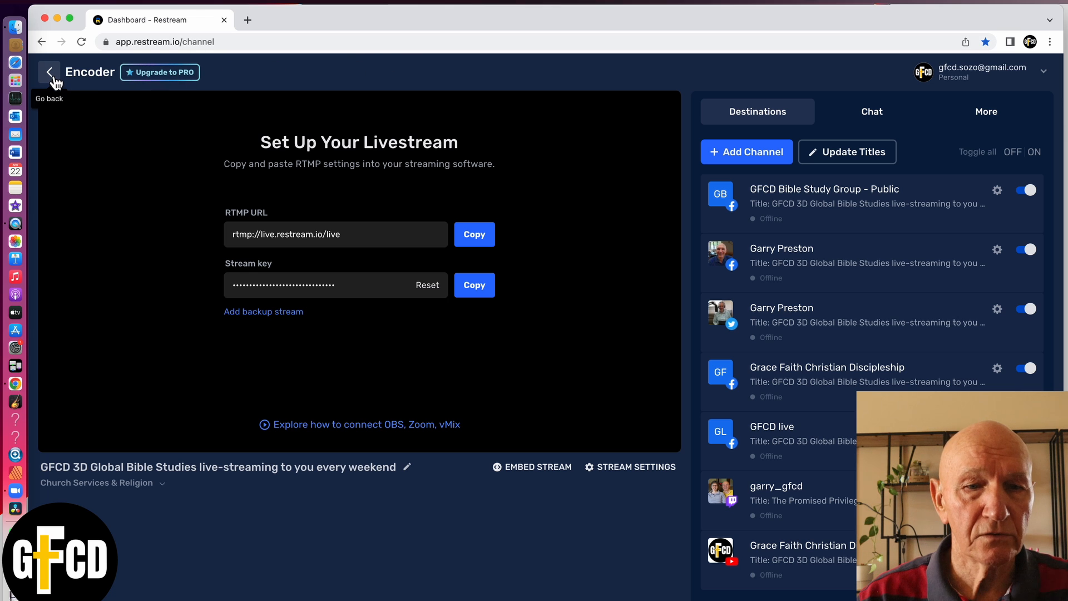
click(56, 83)
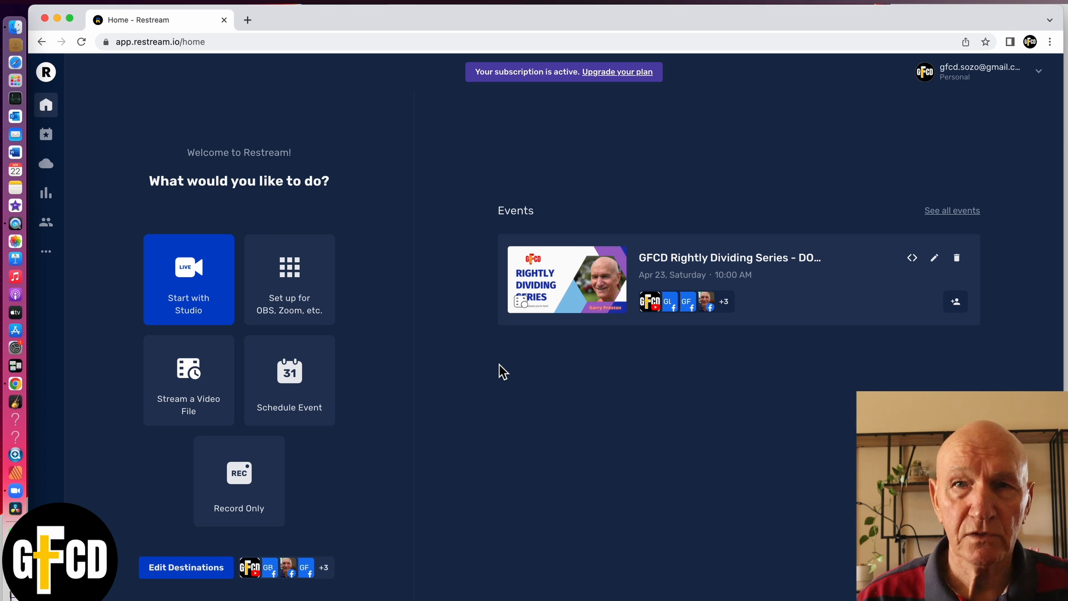
click(46, 135)
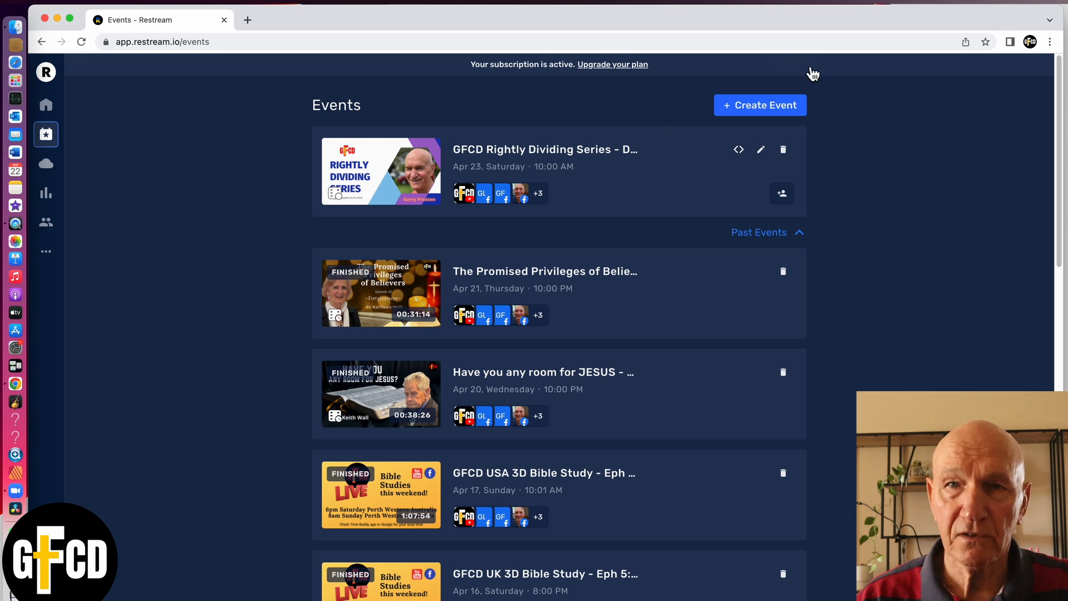
click(767, 110)
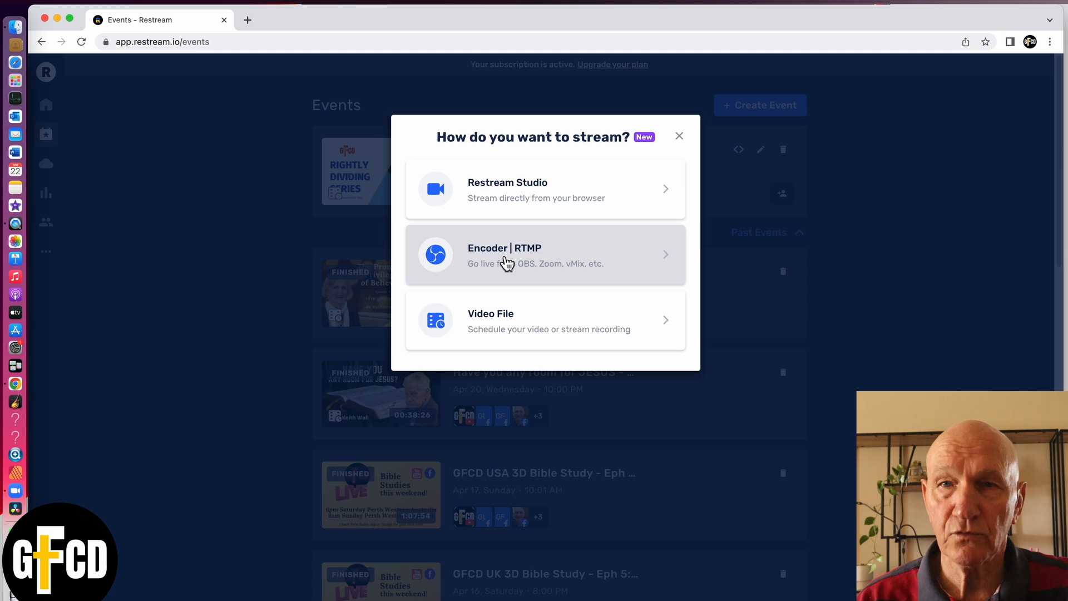
click(506, 261)
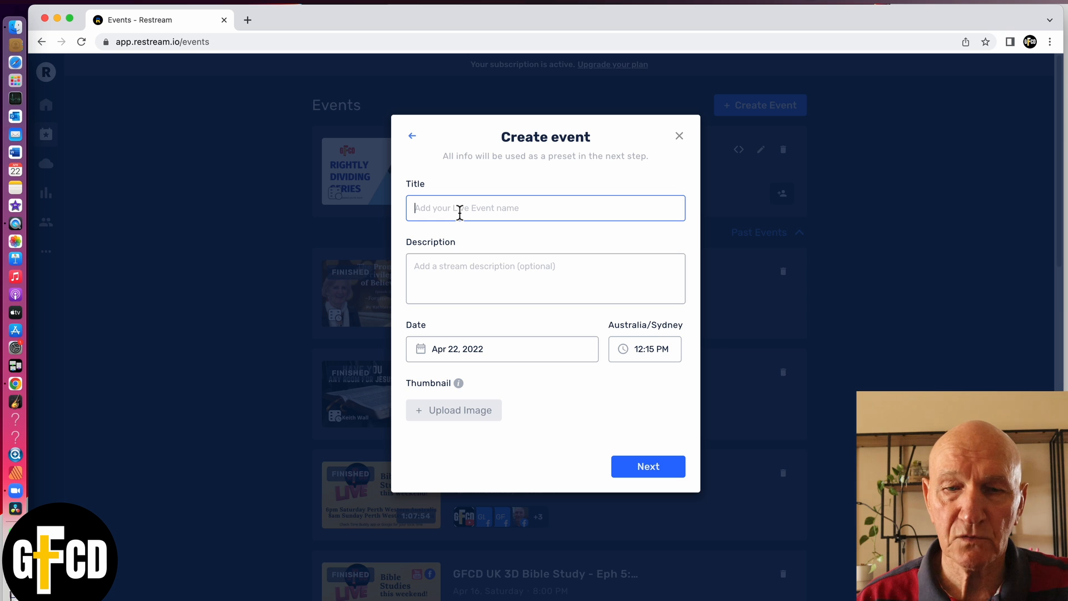
- Enter "GFCD UK 3D Bible Study - Eph 6:4" as the event title
text(G)
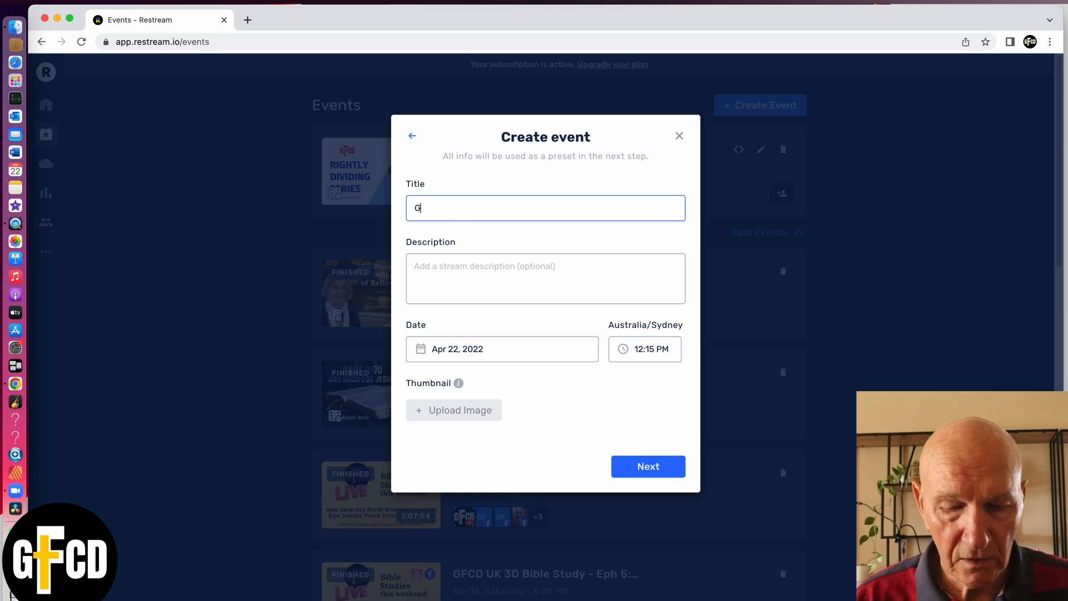
text(FCD UK)
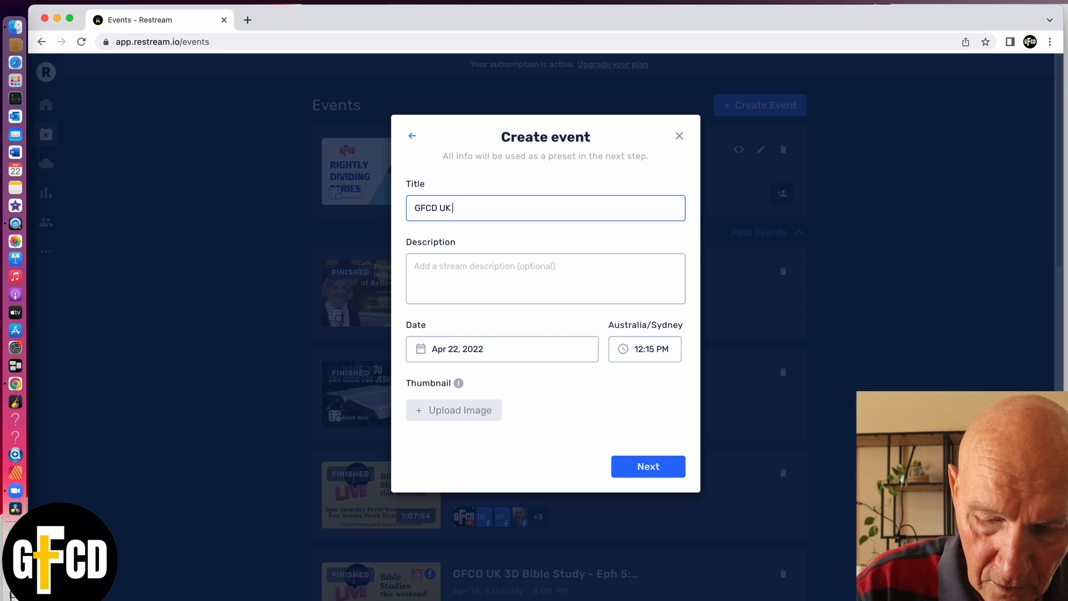
text( 3D)
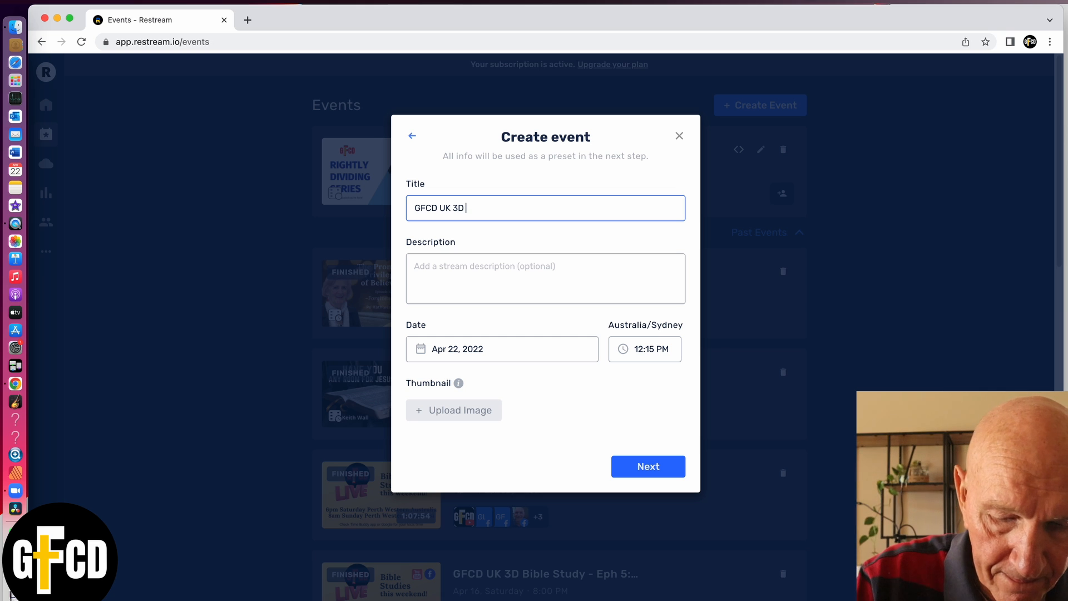
text( B)
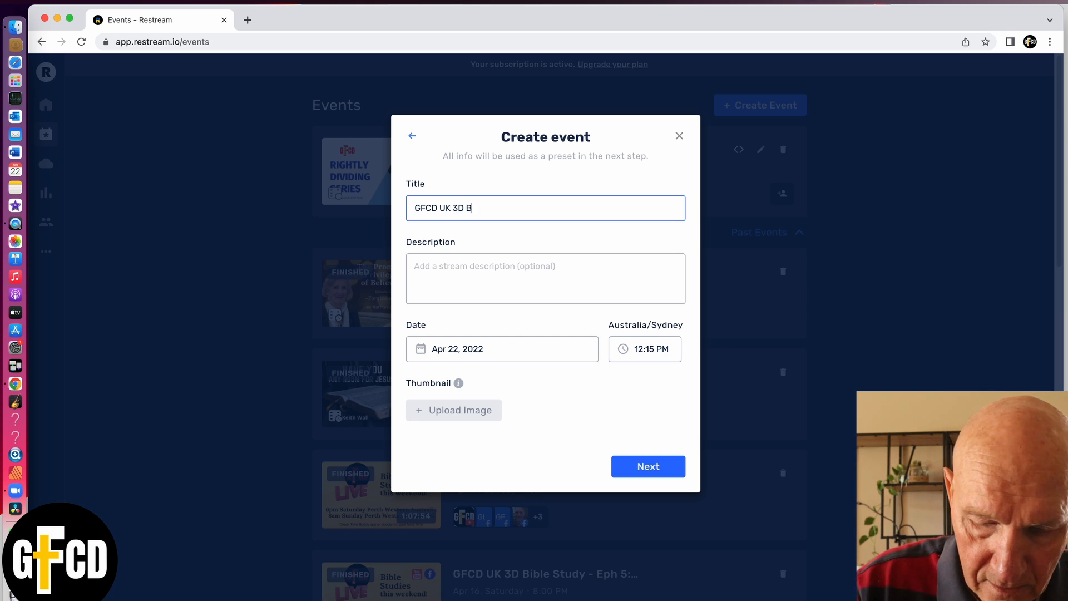
text(ible Study -)
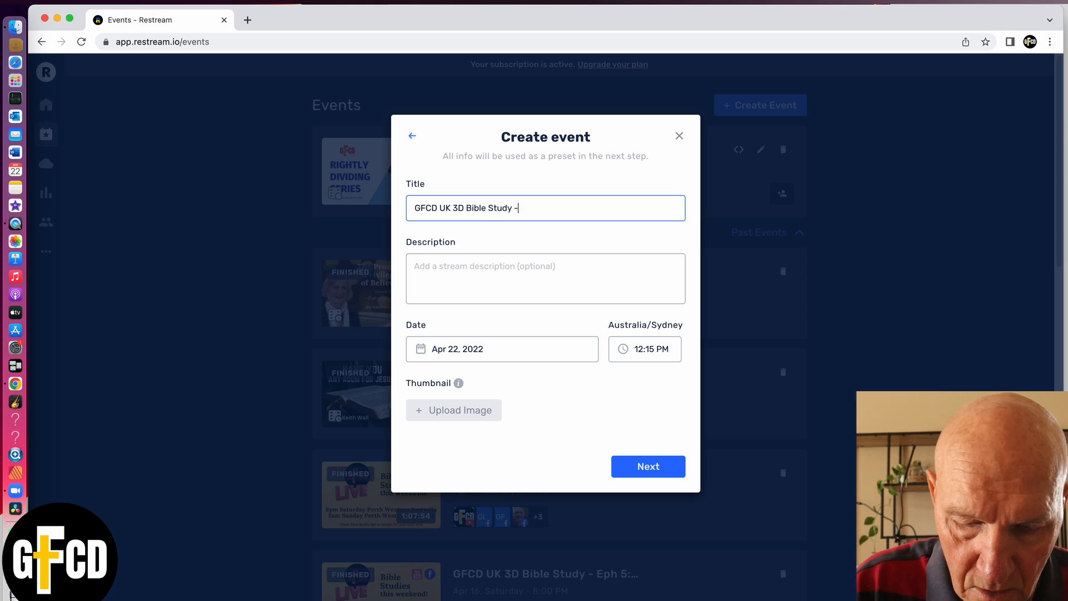
text( Eph)
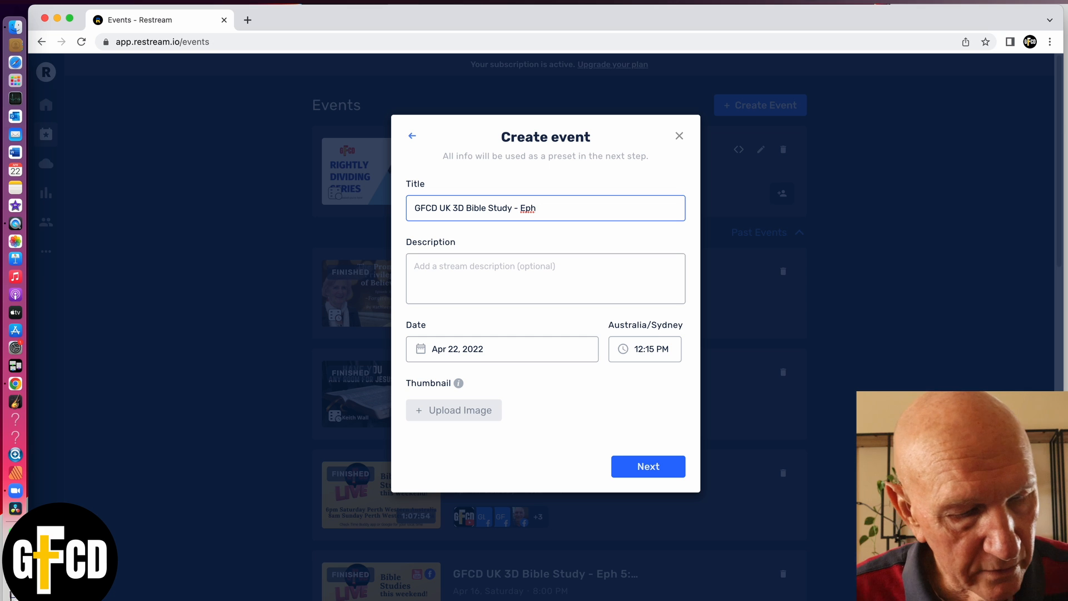
text(6)
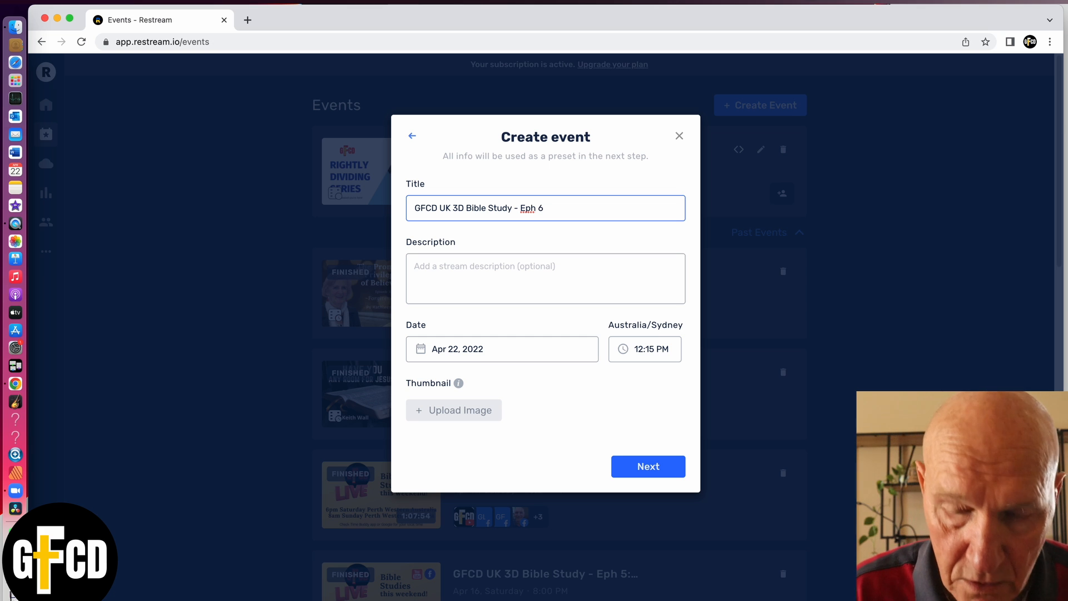
text(:4)
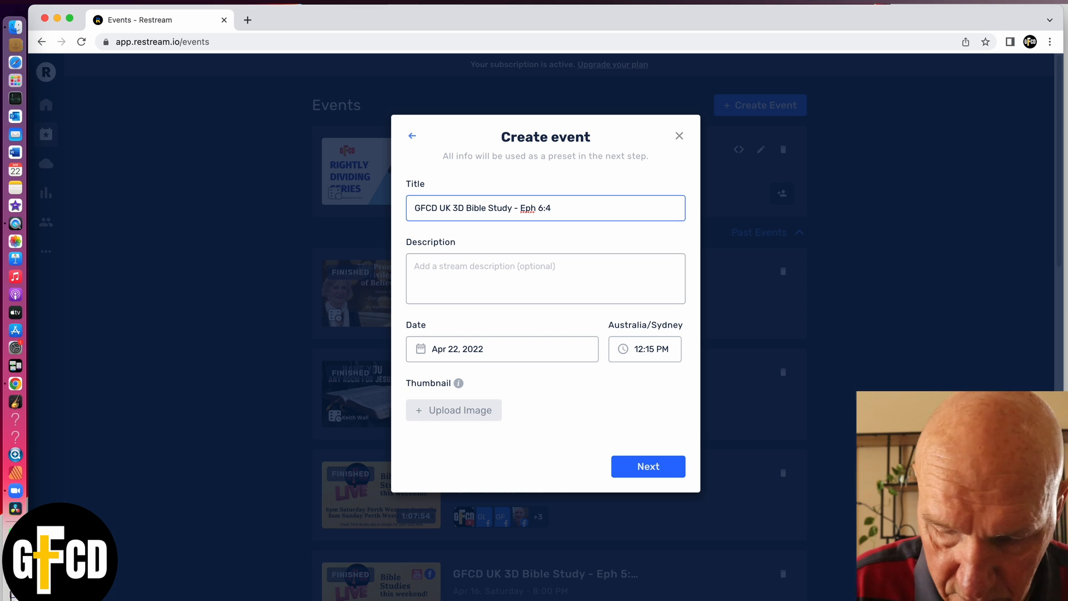
- Copy the event title into the description and start a new line below it
drag(569, 212, 417, 207)
key(super+c)
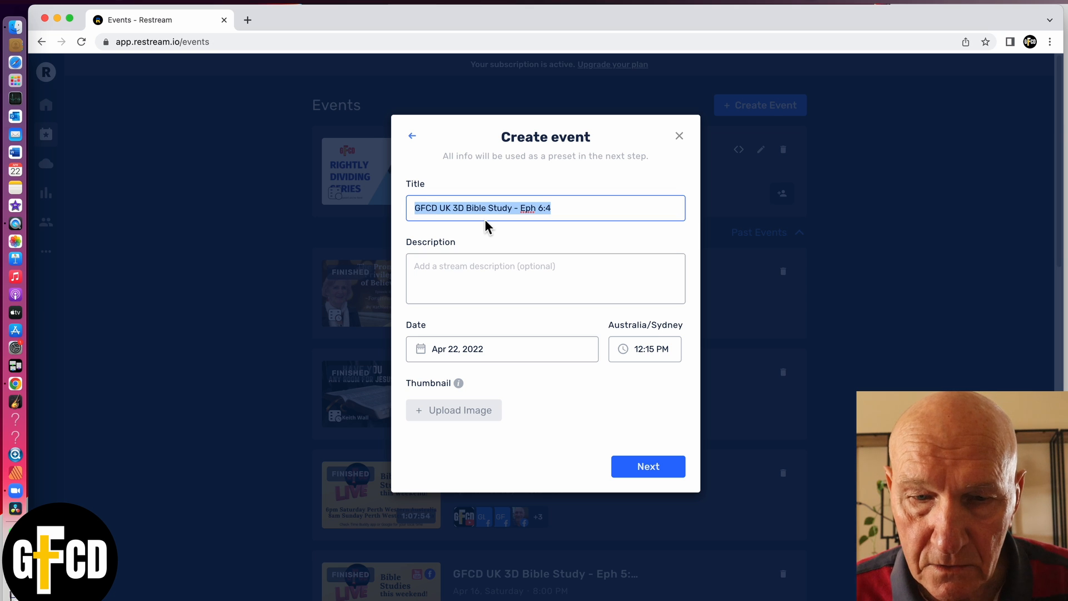
click(472, 277)
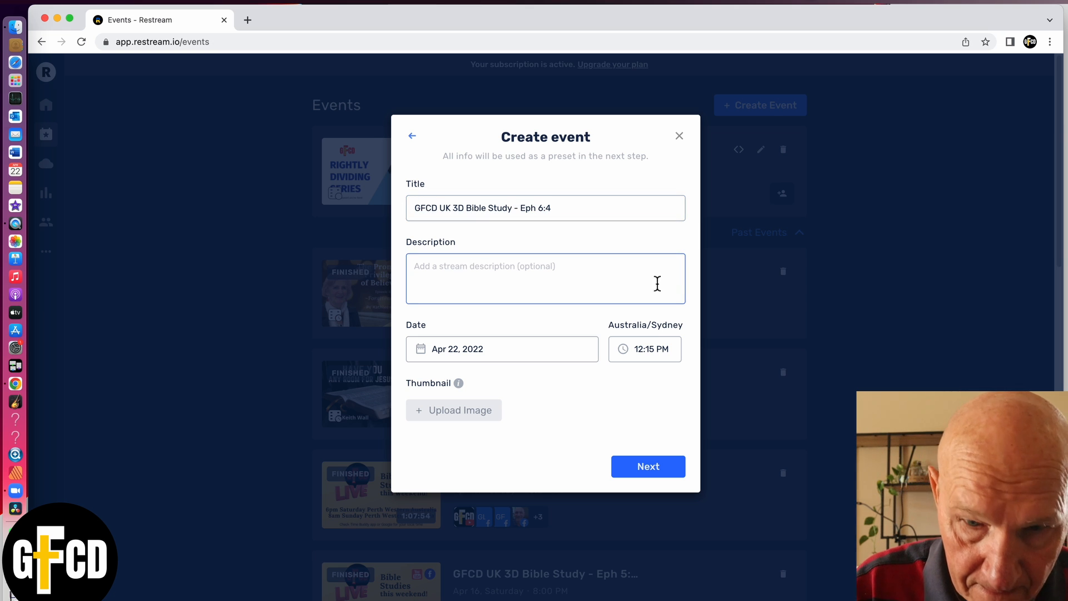
key(super+v)
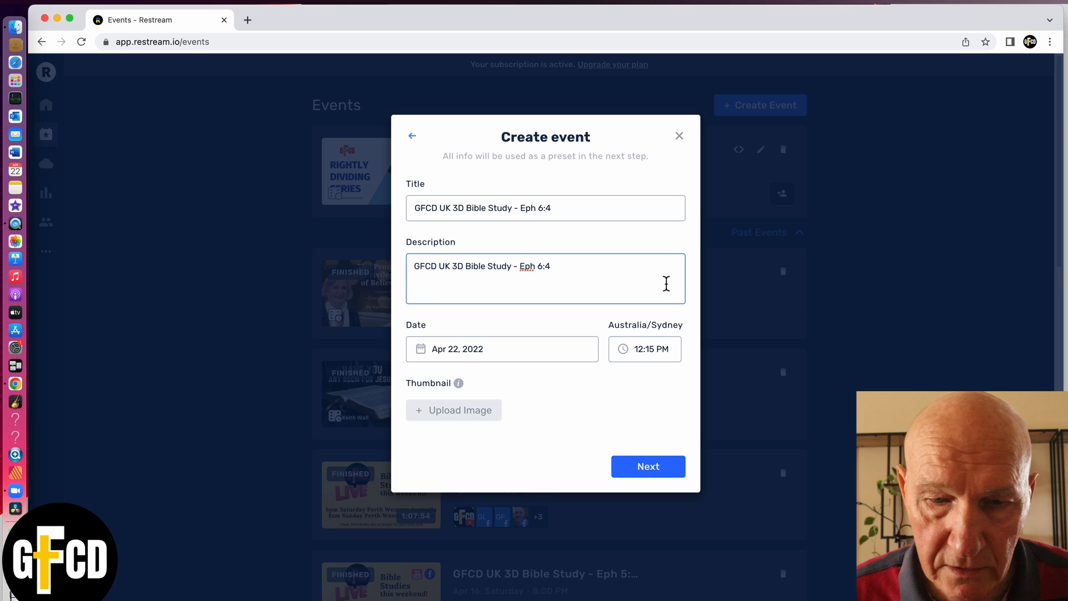
key(Return)
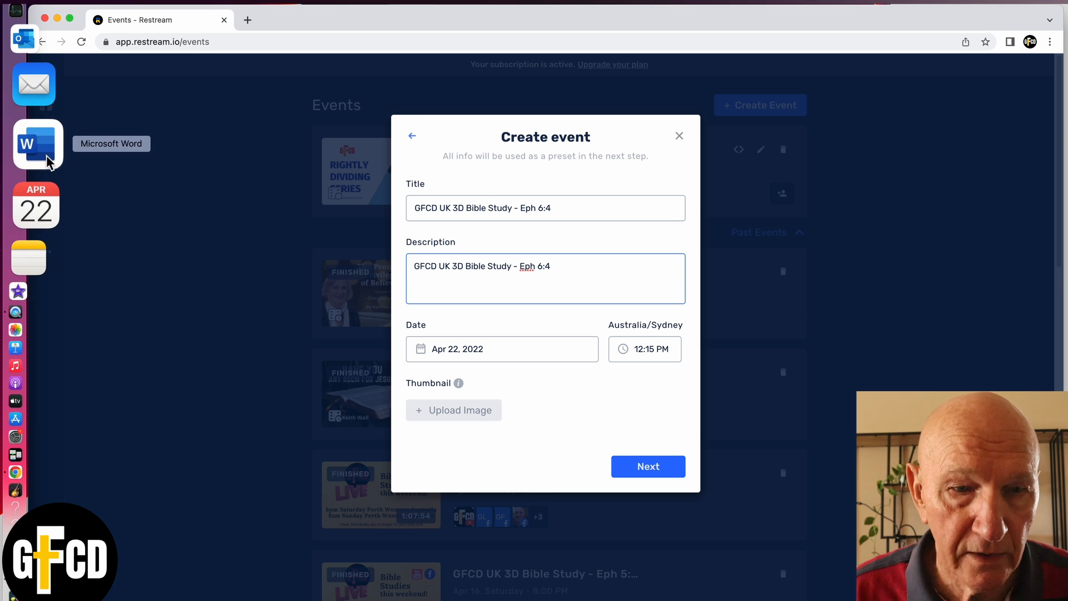
- Switch to Microsoft Word and open the recent document "YouTube Description - Grace Faith Christian Discipleship live.docx"
click(53, 152)
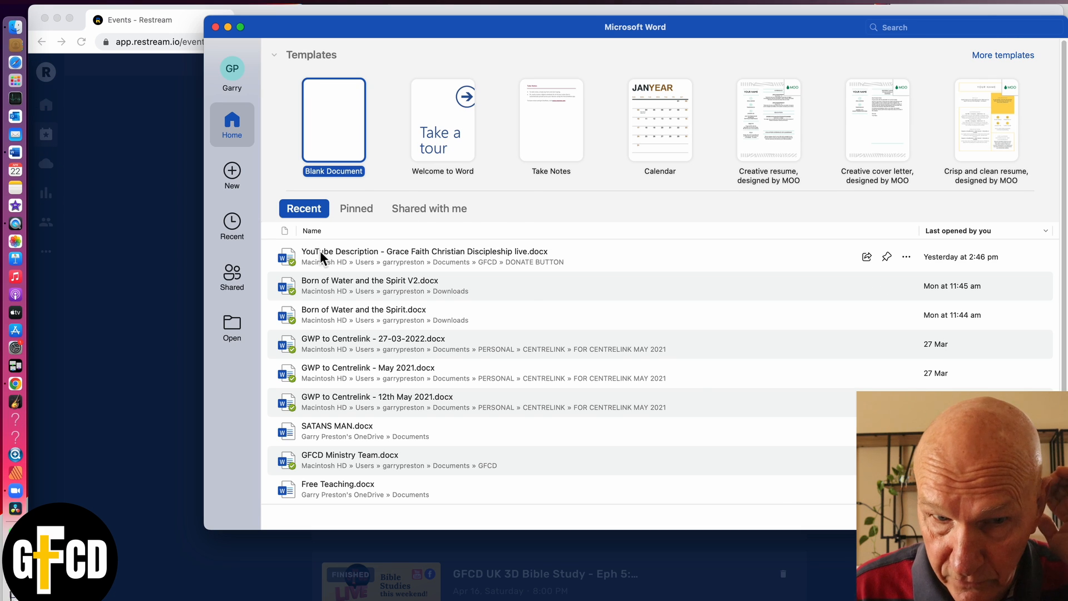
double_click(319, 251)
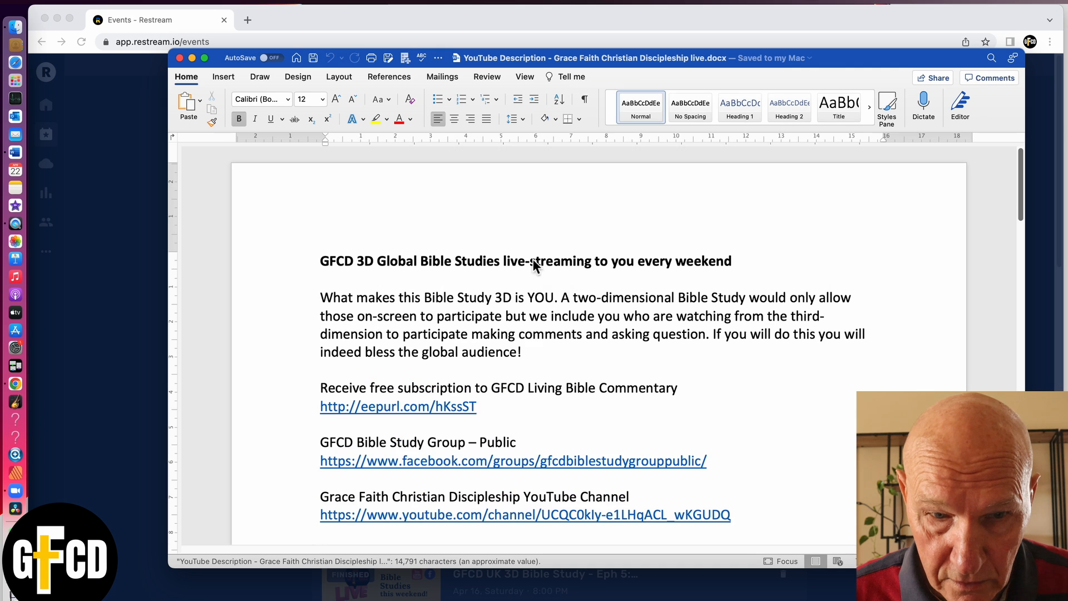
scroll(524, 281, down, 4)
scroll(528, 279, down, 1)
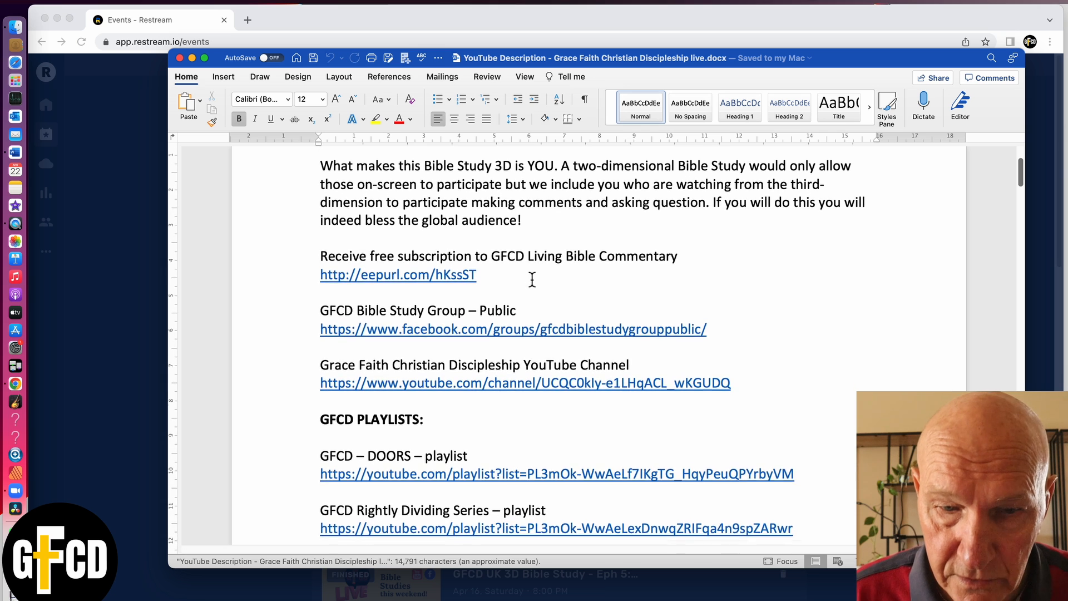
scroll(529, 279, up, 2)
- Copy the document text from the "What makes this Bible Study 3D" paragraph through the PayPal giving link
click(289, 219)
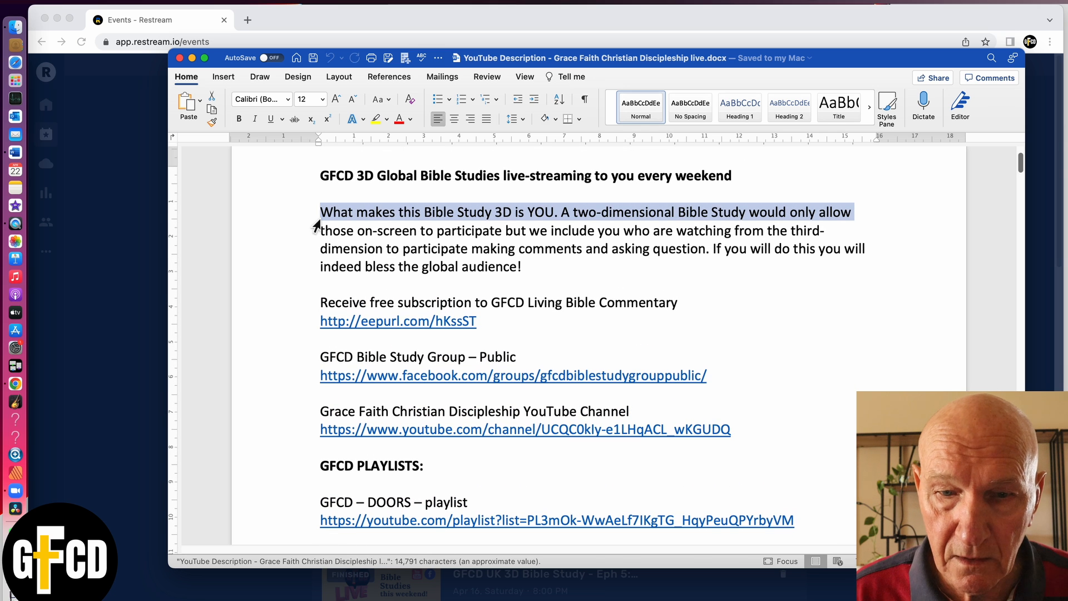
key(shift+Down)
key(shift+Down)
key(shift+Down)
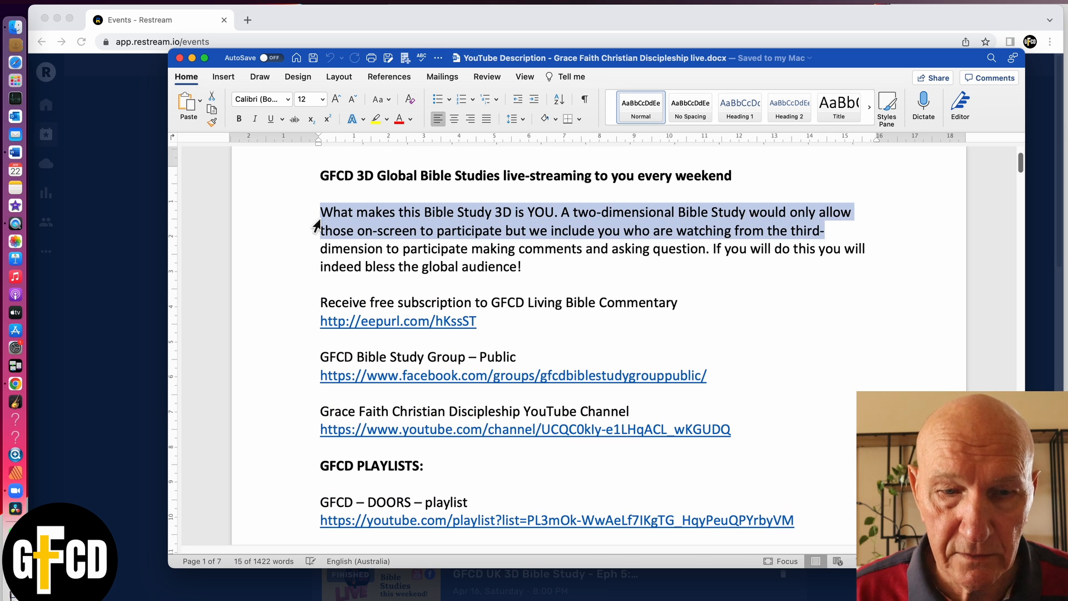
key(shift+Down)
key(shift+Down)
key(shift+Down)
key(shift+Down)
key(shift+Down)
key(shift+Down)
key(shift+Down)
key(shift+Down)
key(shift+Down)
key(shift+Down)
key(shift+Down)
key(shift+Down)
key(shift+Down)
key(shift+Down)
key(shift+Down)
key(shift+Down)
key(shift+Down)
key(shift+Down)
key(shift+Down)
key(shift+Down)
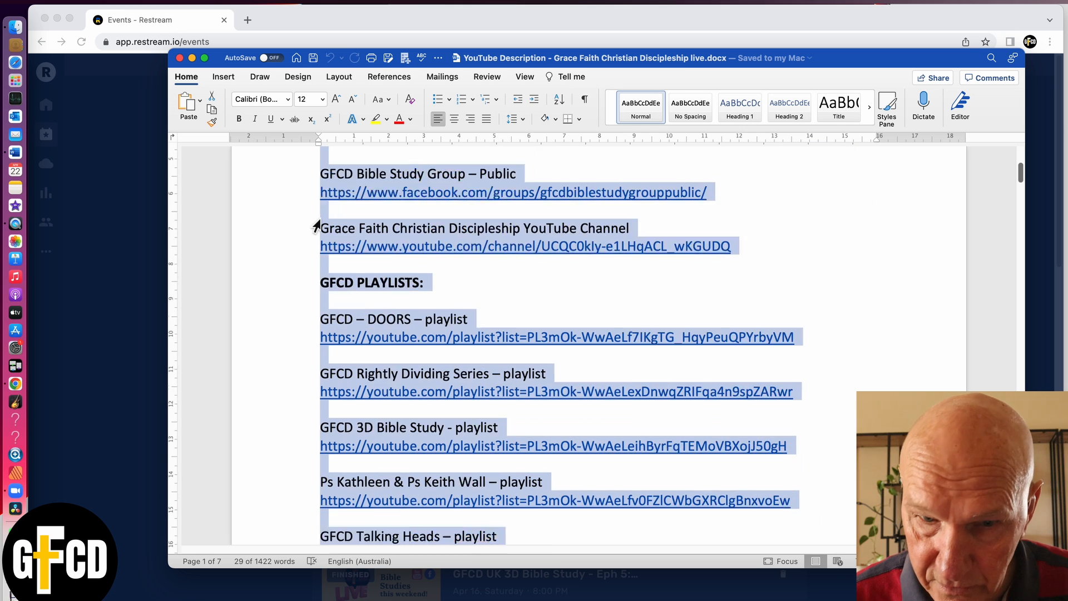
key(shift+Down)
key(shift+Up)
key(shift+Up)
key(shift+Up)
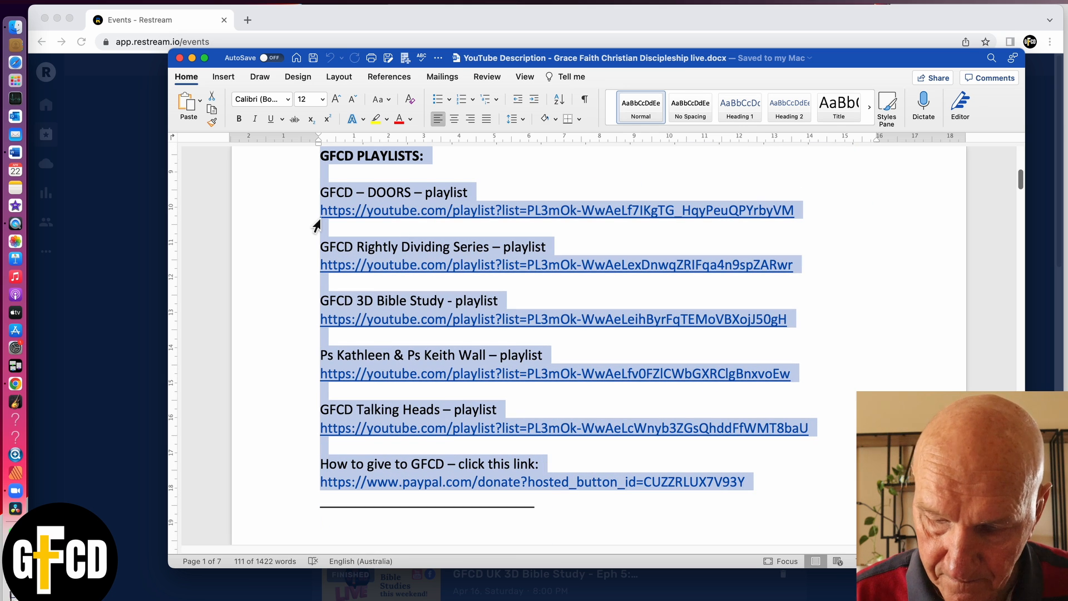
key(super+c)
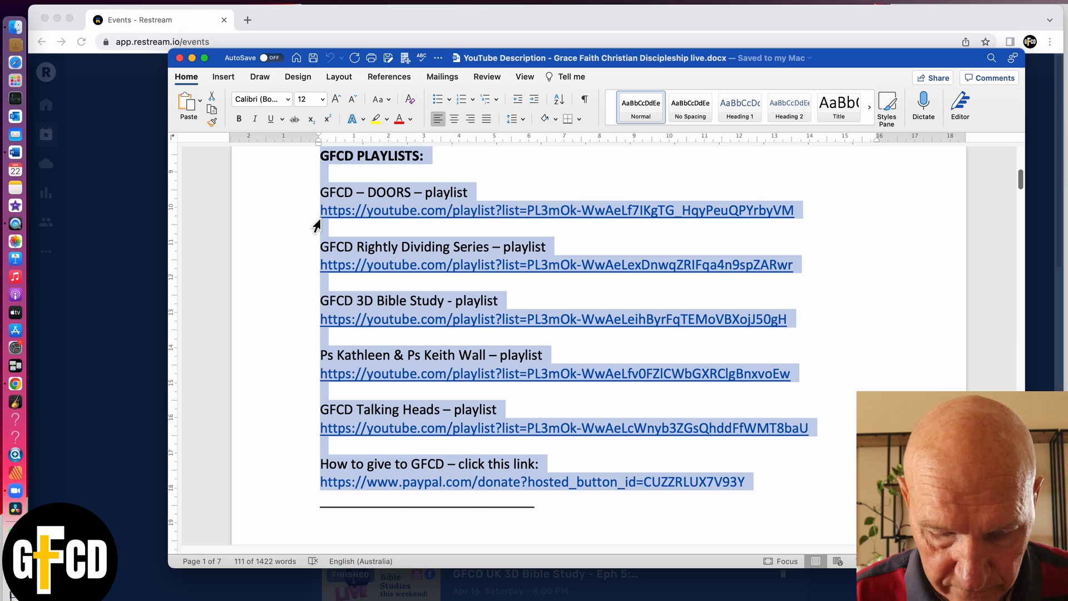
- Quit Word and paste the copied text below the title line in the Restream event description
click(49, 3)
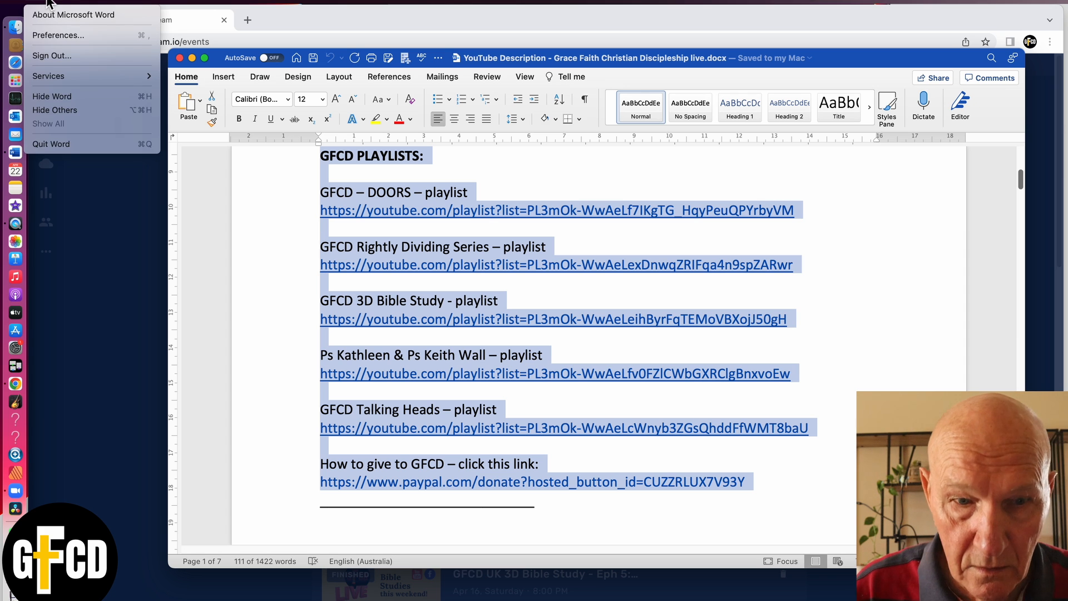
click(76, 147)
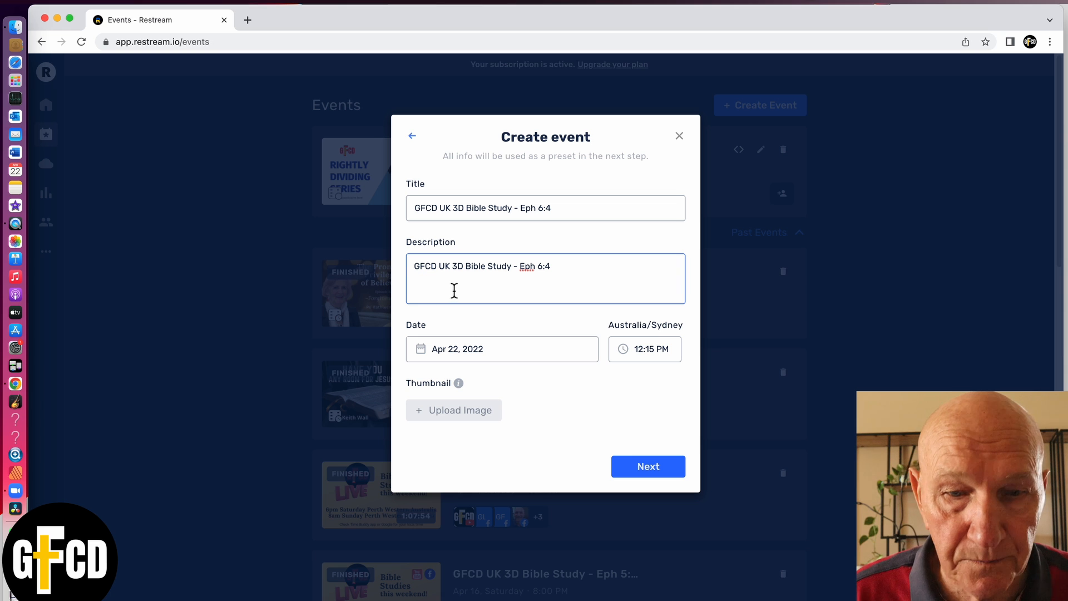
key(super+v)
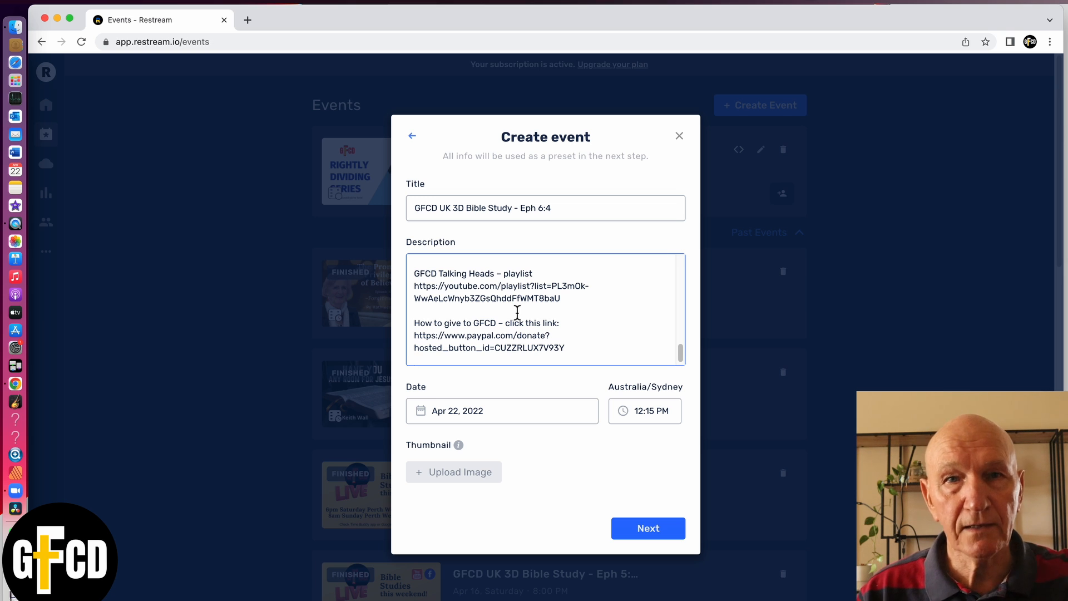
- Set the event date to Apr 23, 2022 and the start time to 08:00 PM
click(480, 412)
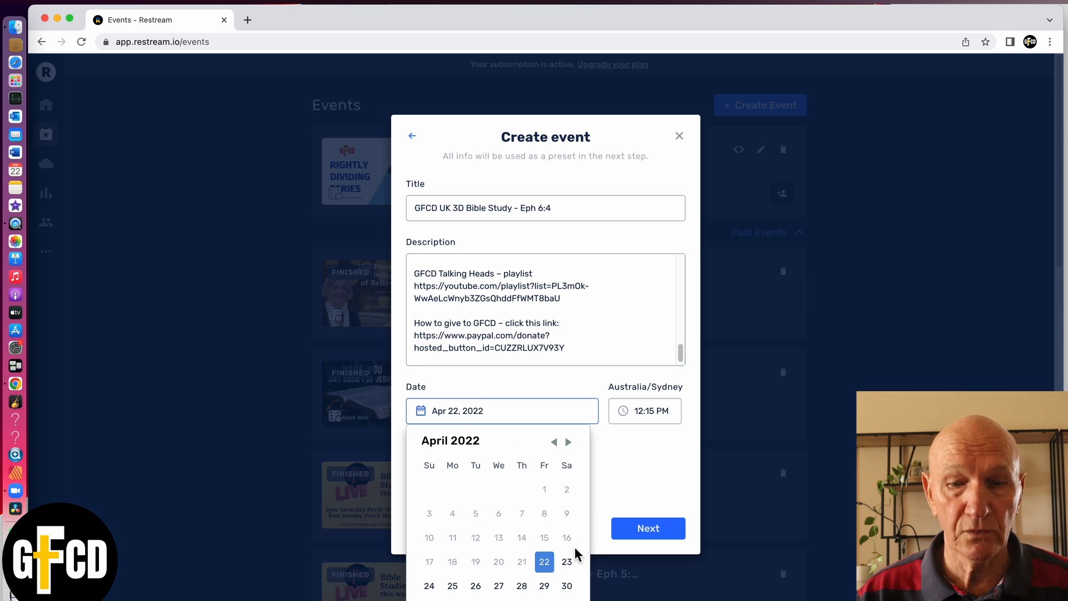
click(567, 563)
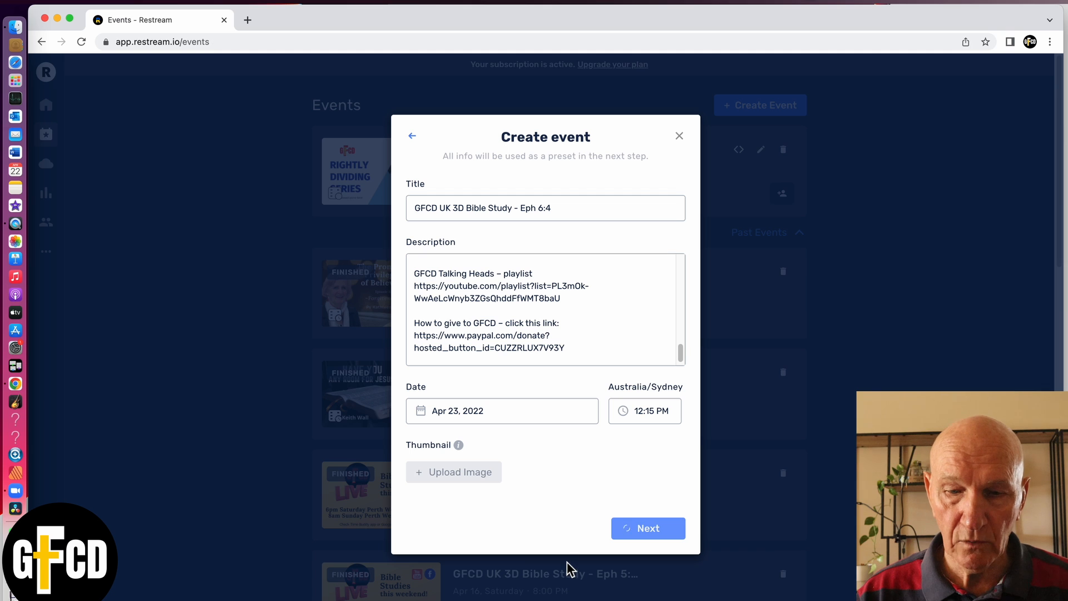
click(649, 412)
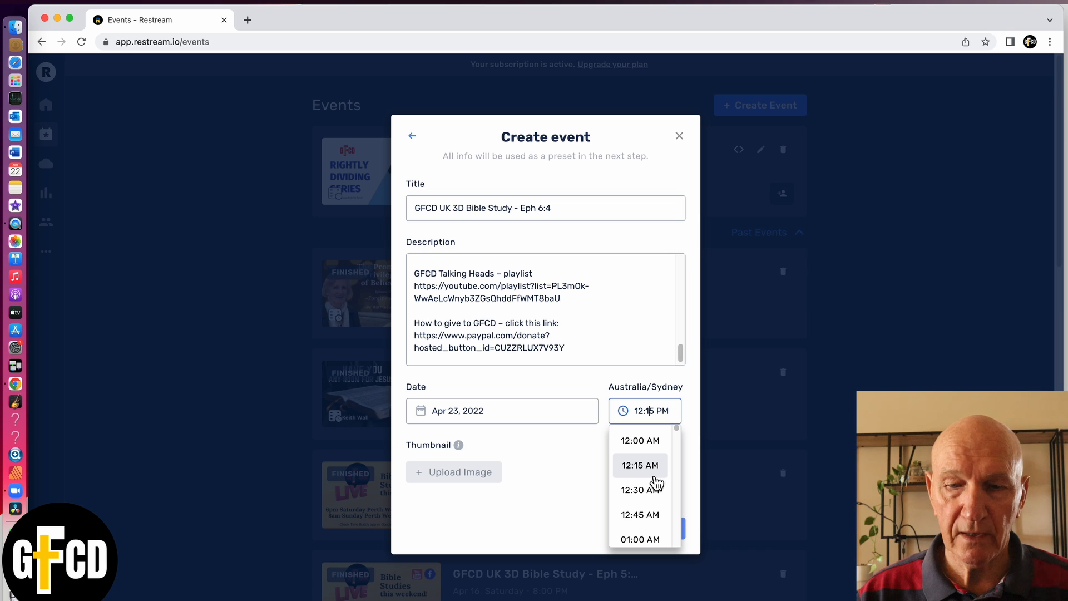
scroll(657, 482, down, 3)
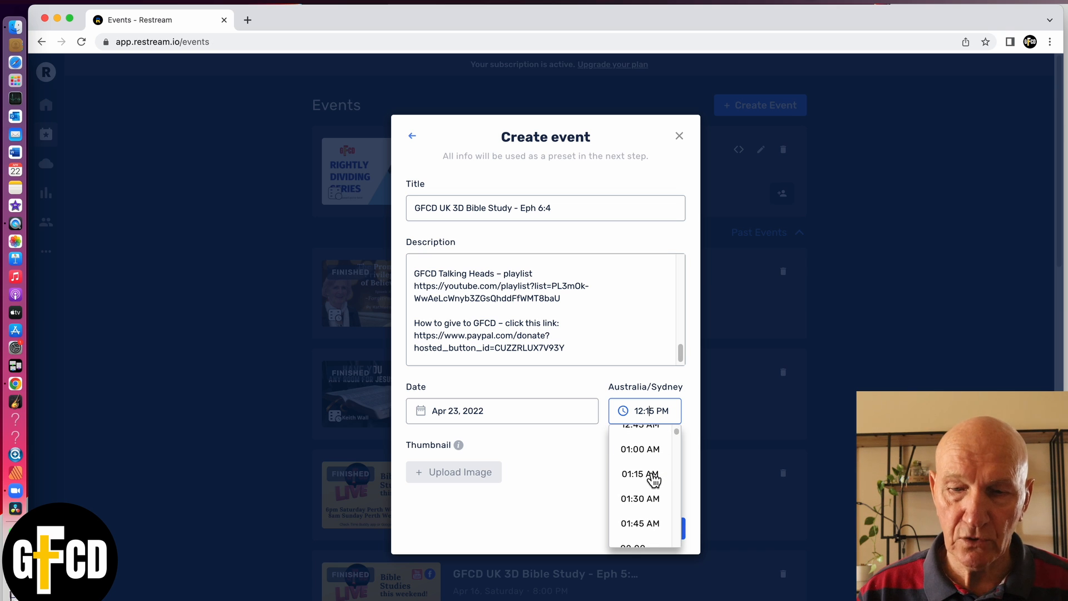
scroll(653, 480, down, 3)
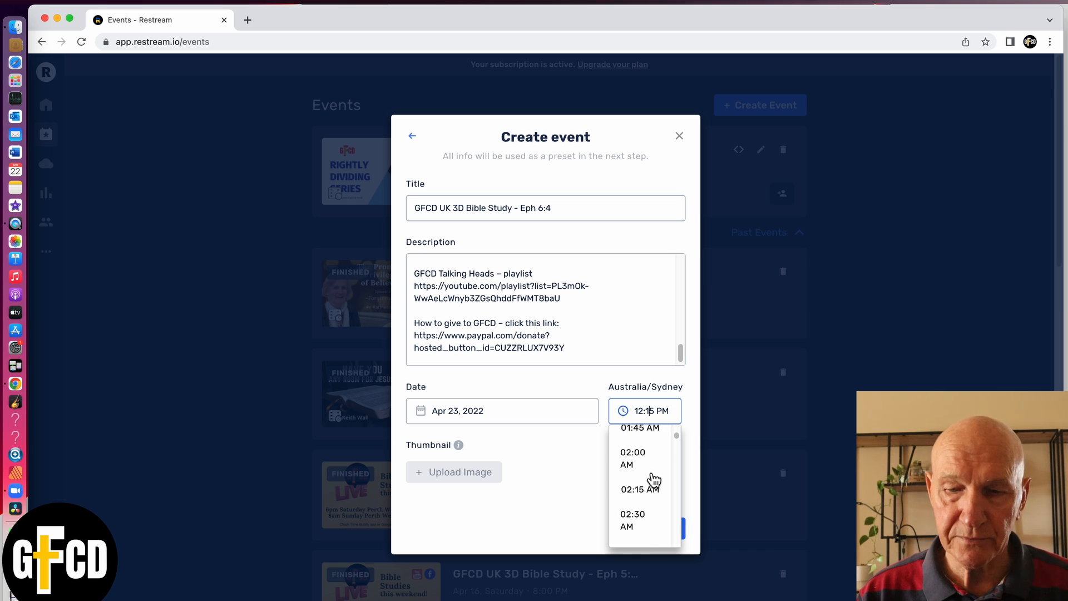
scroll(654, 481, down, 9)
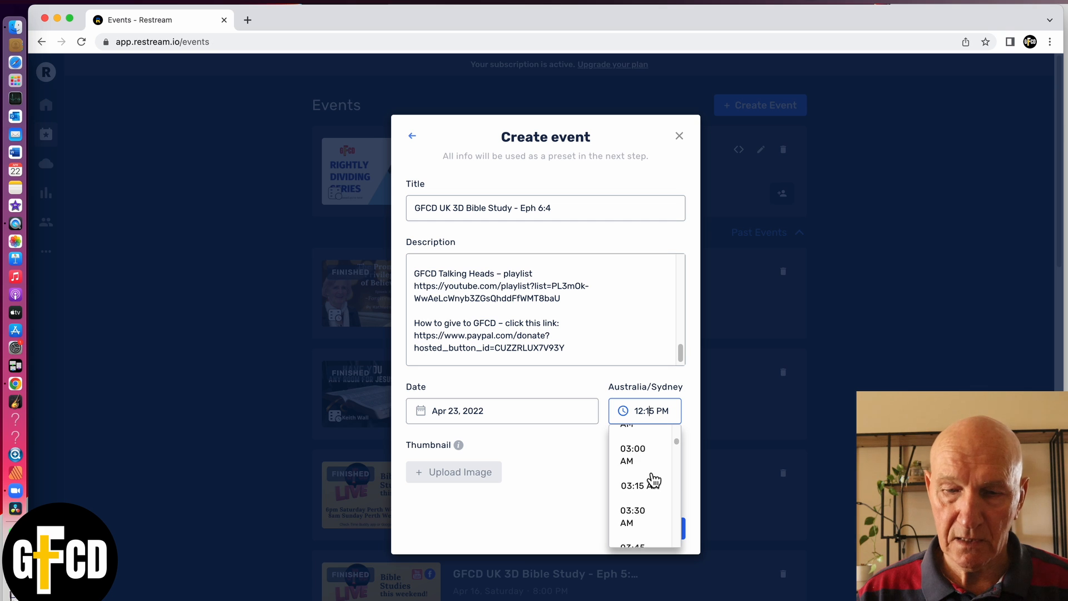
scroll(654, 480, down, 8)
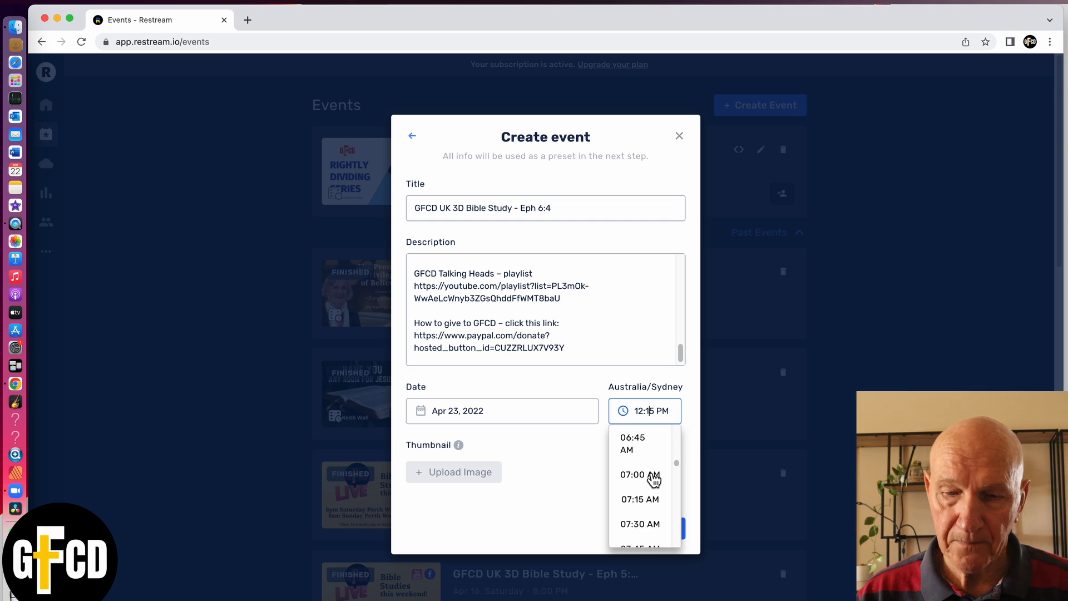
scroll(654, 479, down, 20)
scroll(654, 479, down, 14)
scroll(654, 480, down, 8)
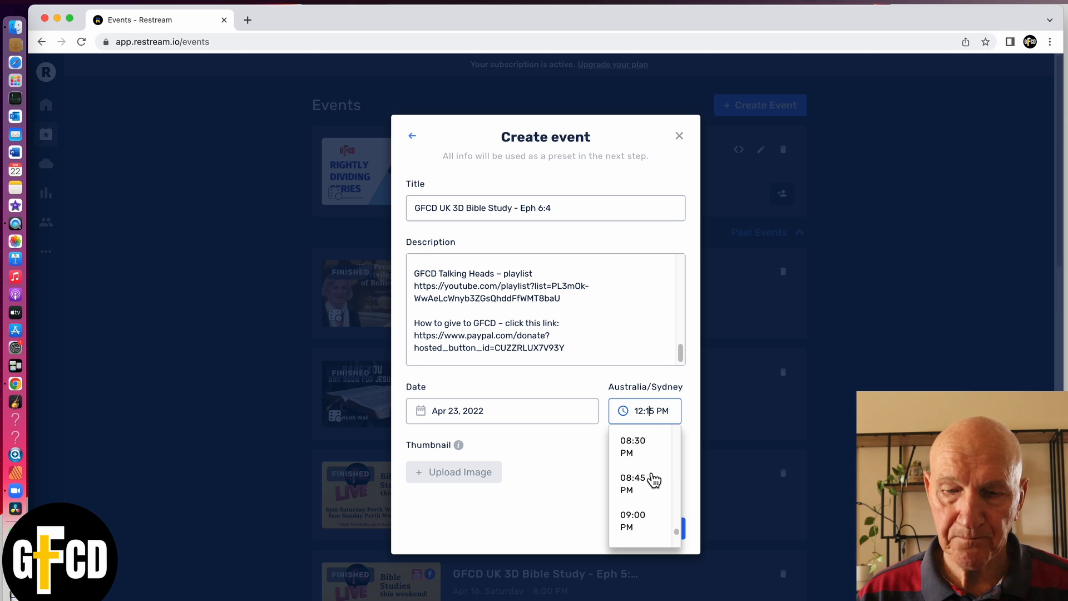
scroll(654, 479, up, 5)
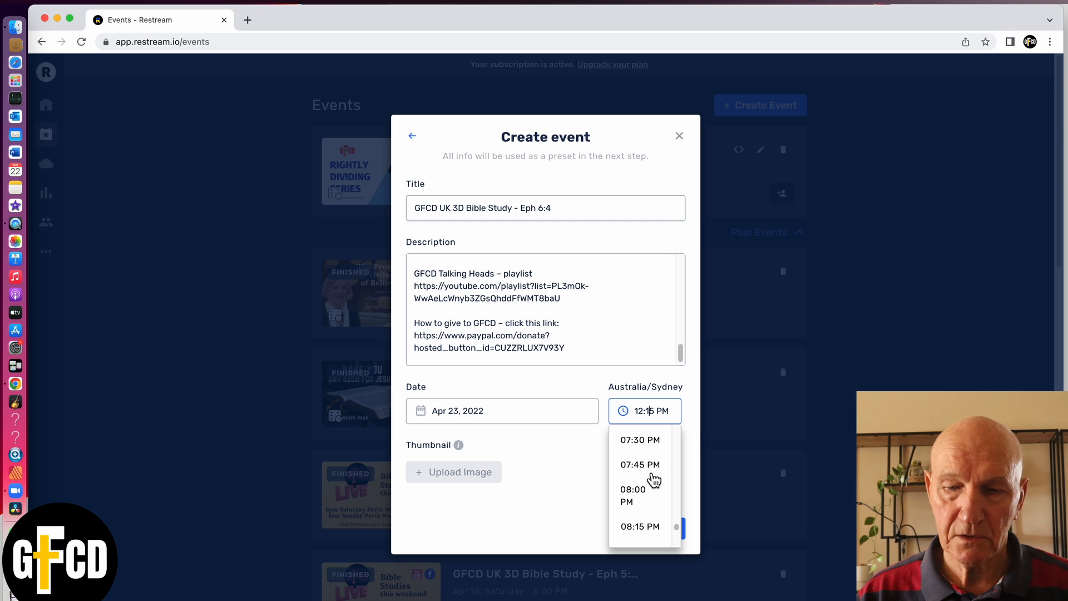
scroll(654, 480, up, 1)
click(638, 510)
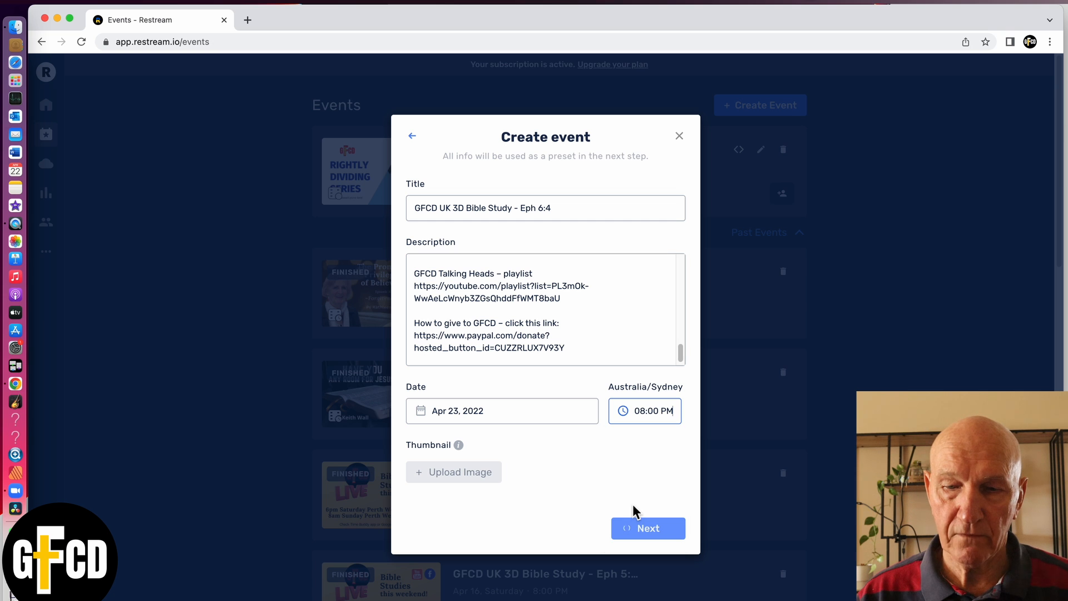
- Add BIBLE STUDIES.png from the THUMBNAILS folder inside GFCD PICTURES as the event thumbnail, accepting the default crop
click(446, 478)
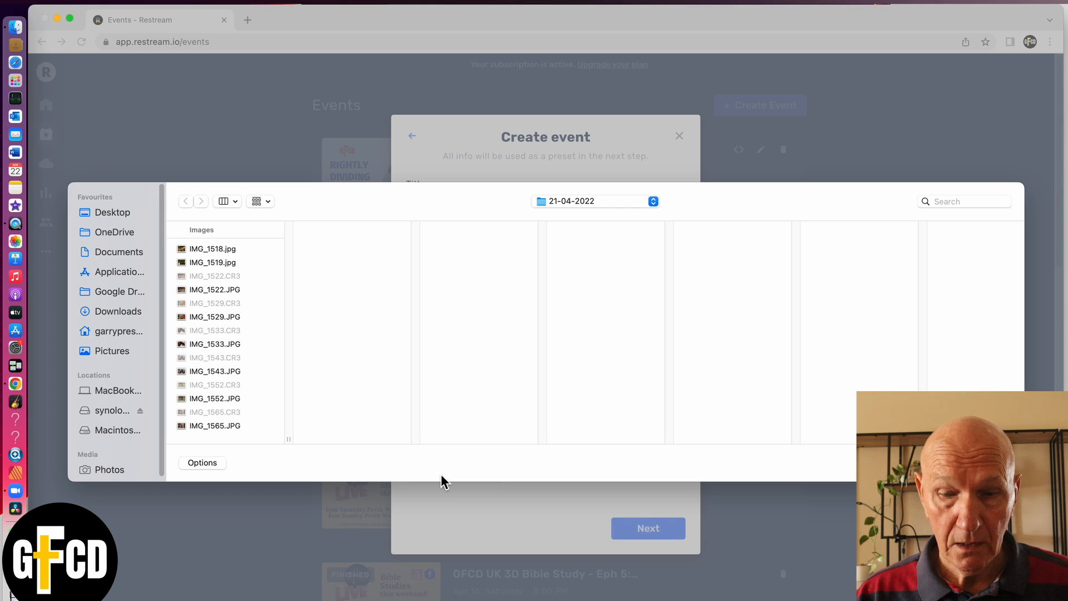
click(118, 352)
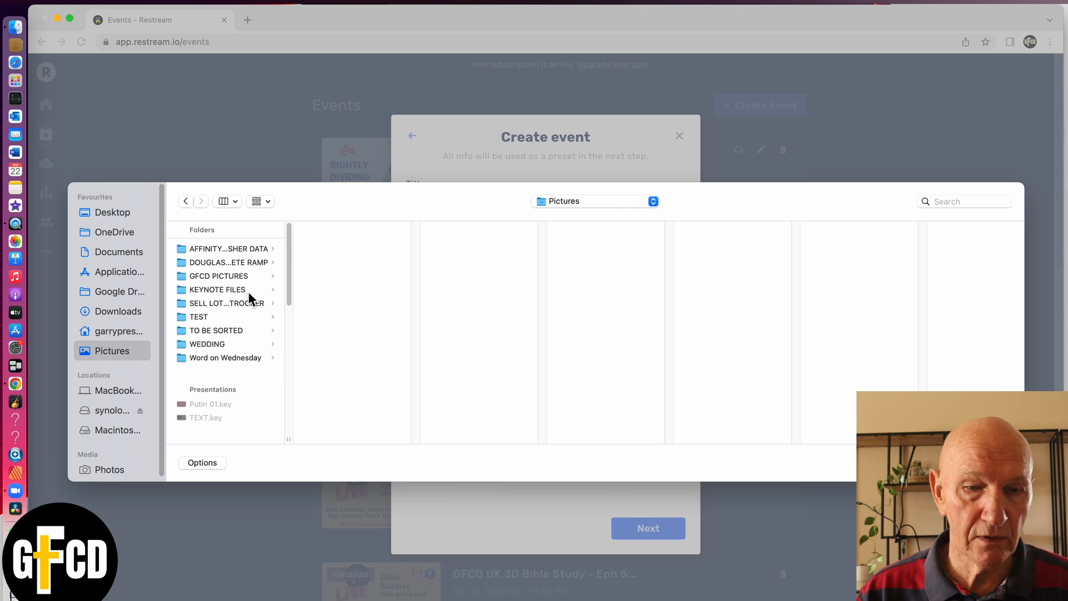
click(212, 275)
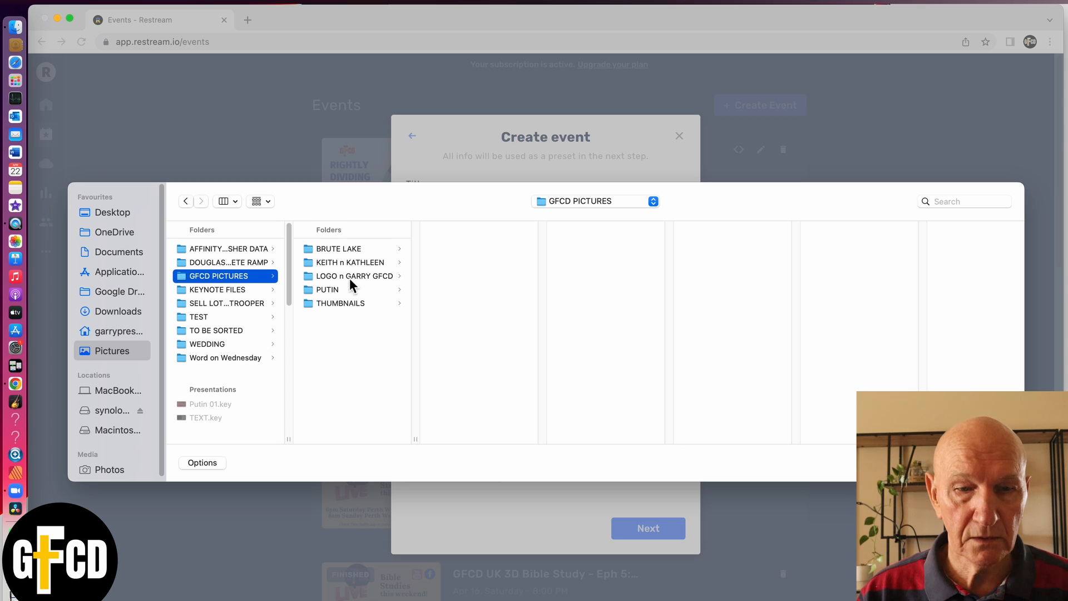
click(334, 303)
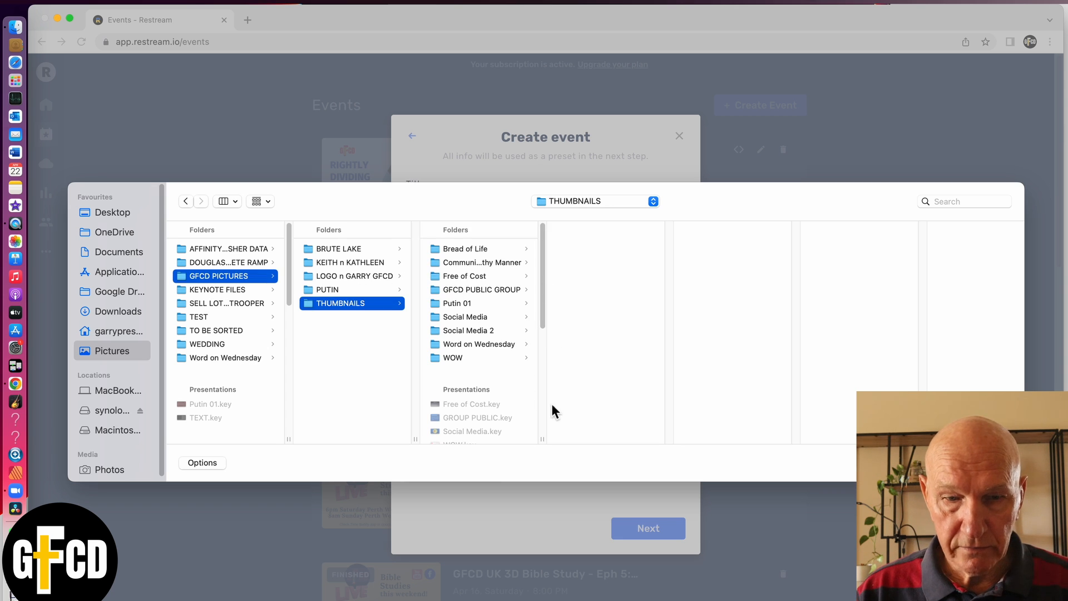
drag(543, 313, 548, 391)
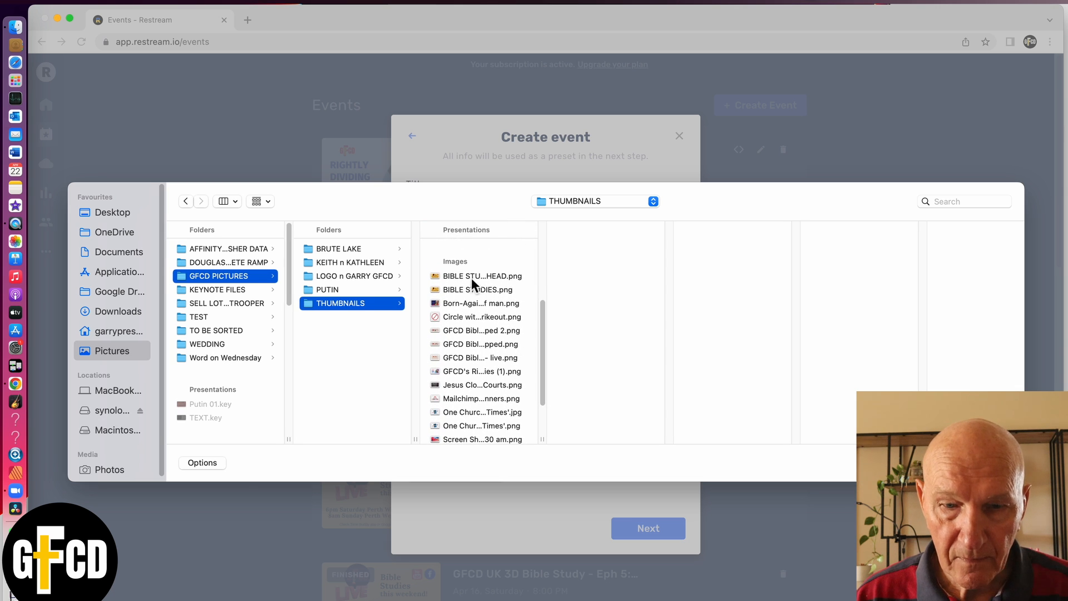
click(462, 288)
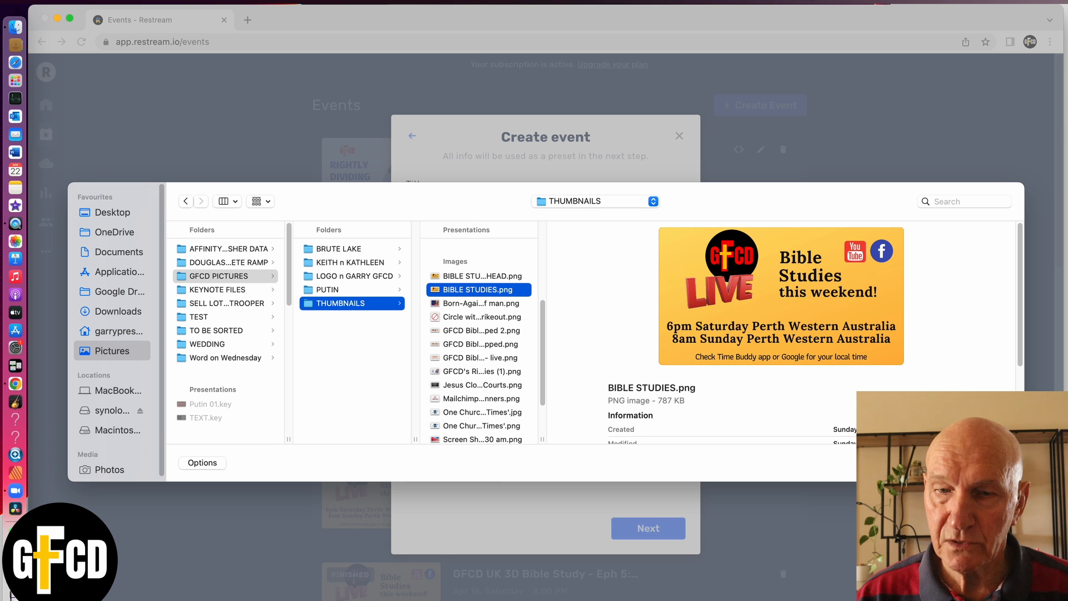
click(993, 463)
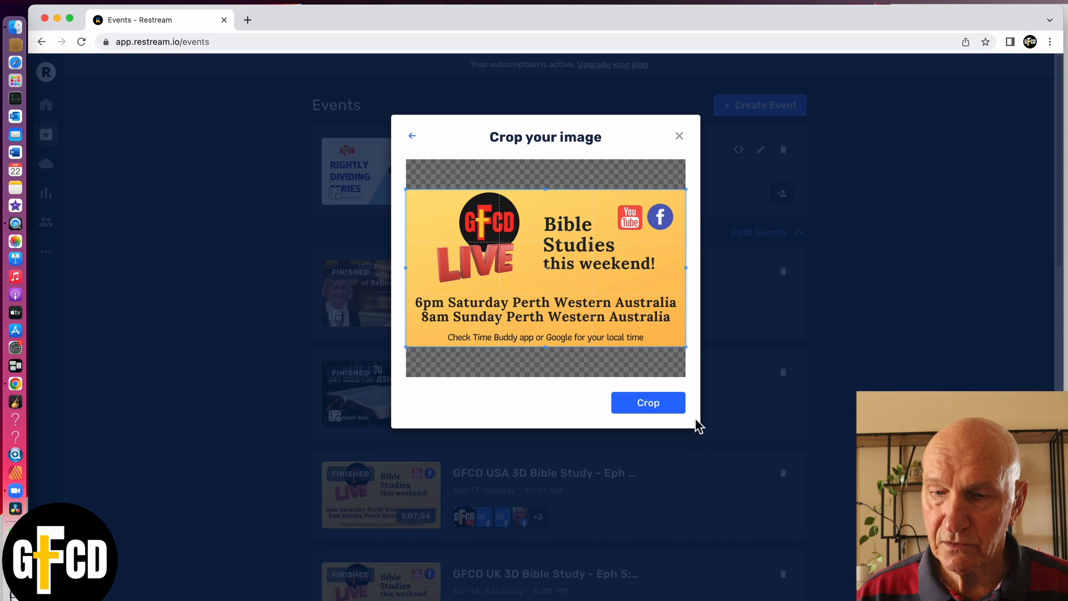
click(654, 414)
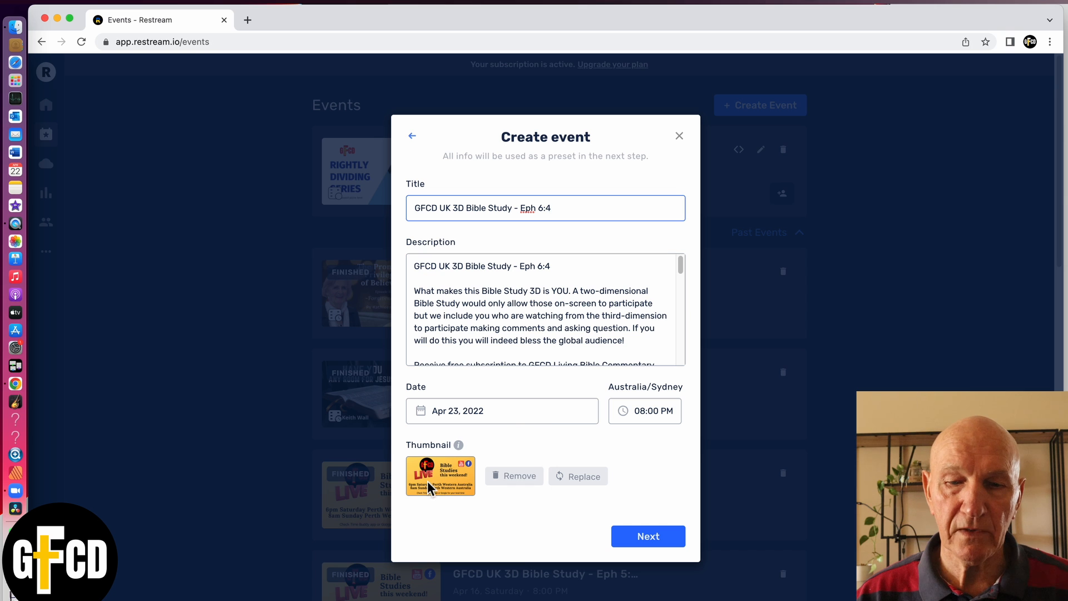
- Continue to the destinations, review the enabled channels, create the event and dismiss the channel invitation dialog
click(650, 545)
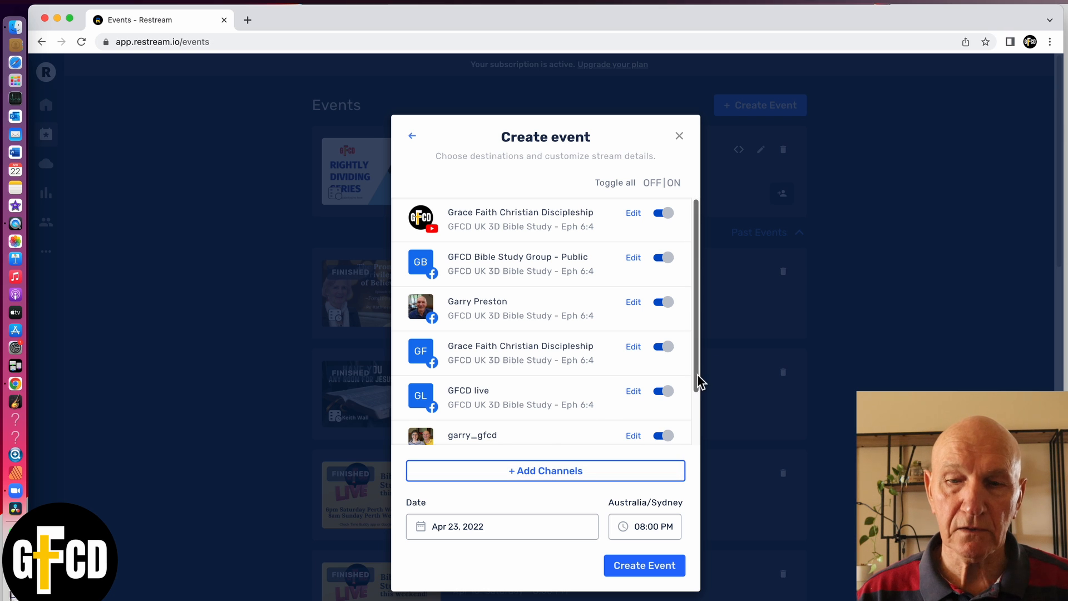
drag(698, 381, 703, 357)
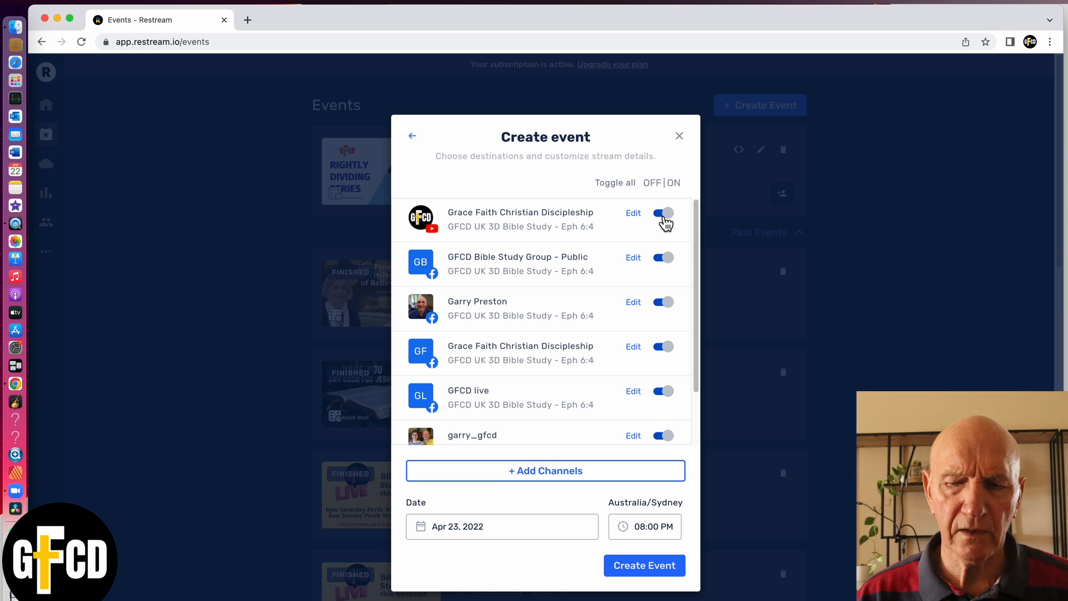
scroll(698, 245, down, 3)
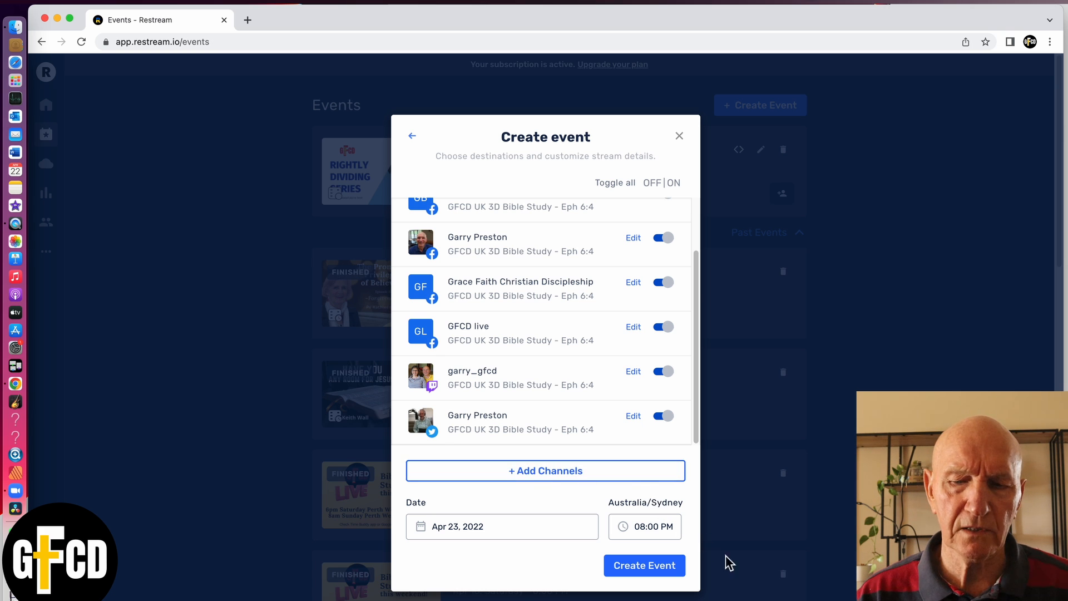
click(644, 566)
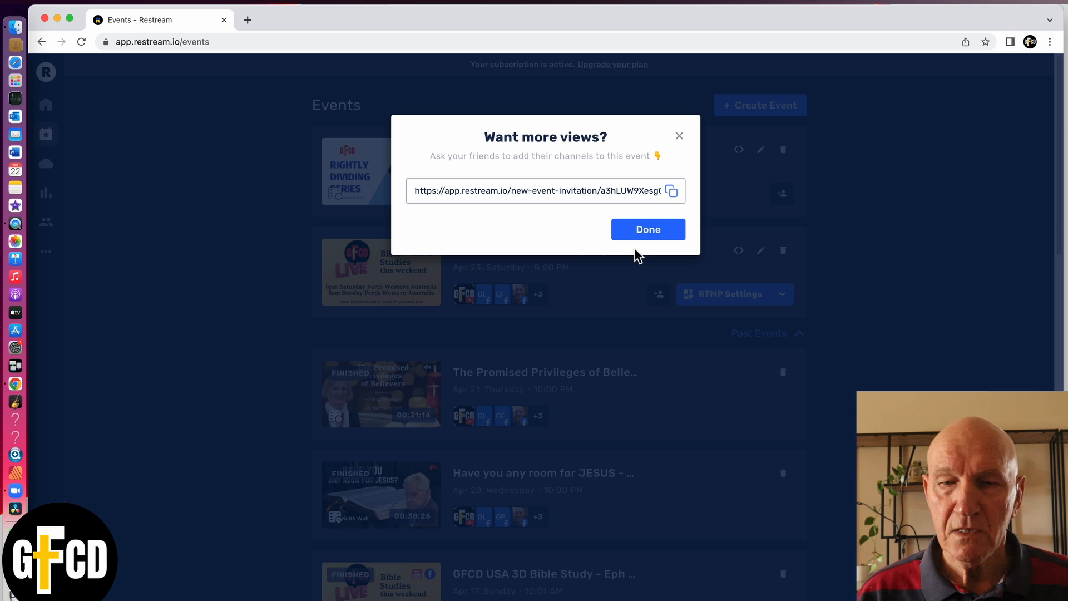
click(653, 237)
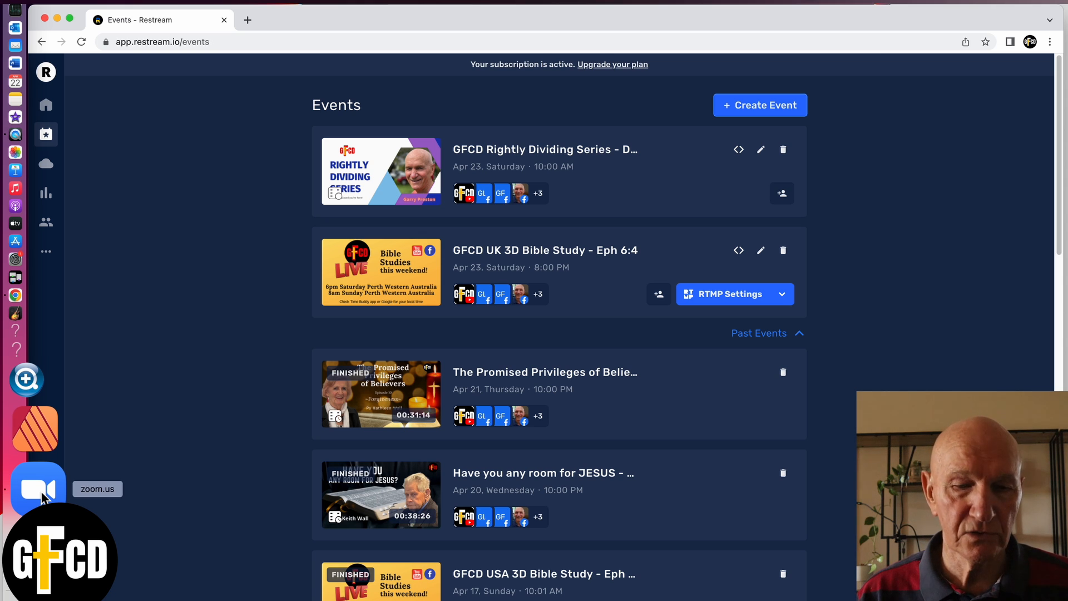
- Switch to Zoom, open the additional account settings in the web portal, and close the desktop Settings window
click(39, 489)
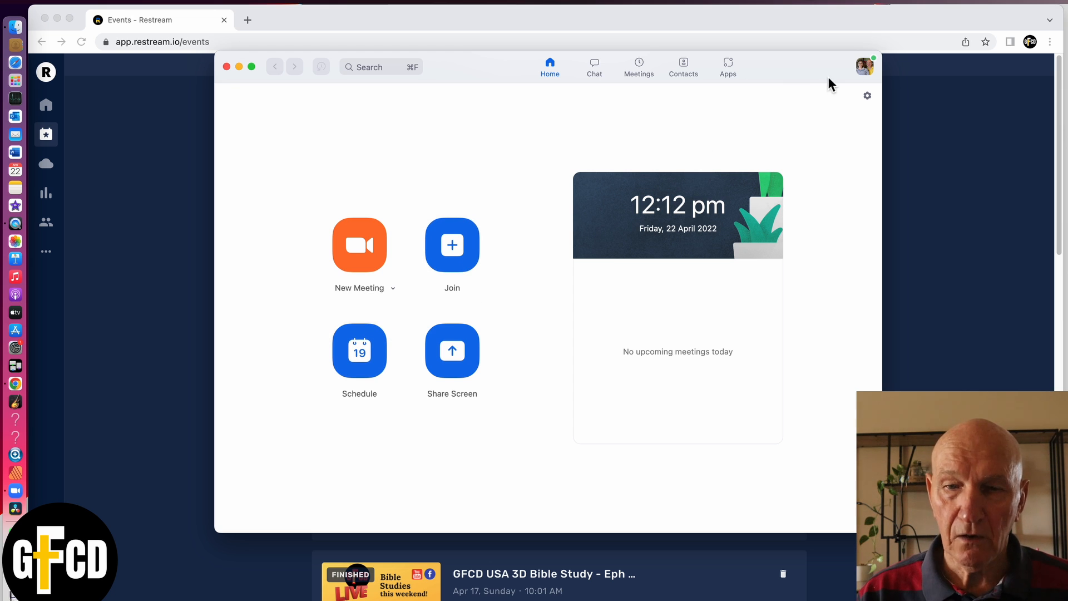
click(867, 66)
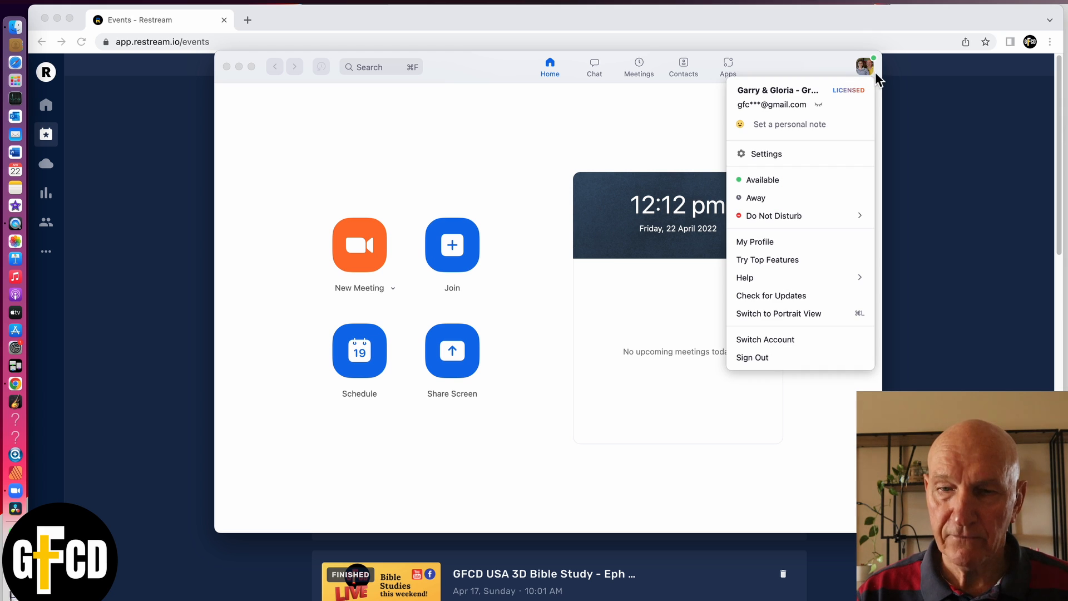
click(761, 156)
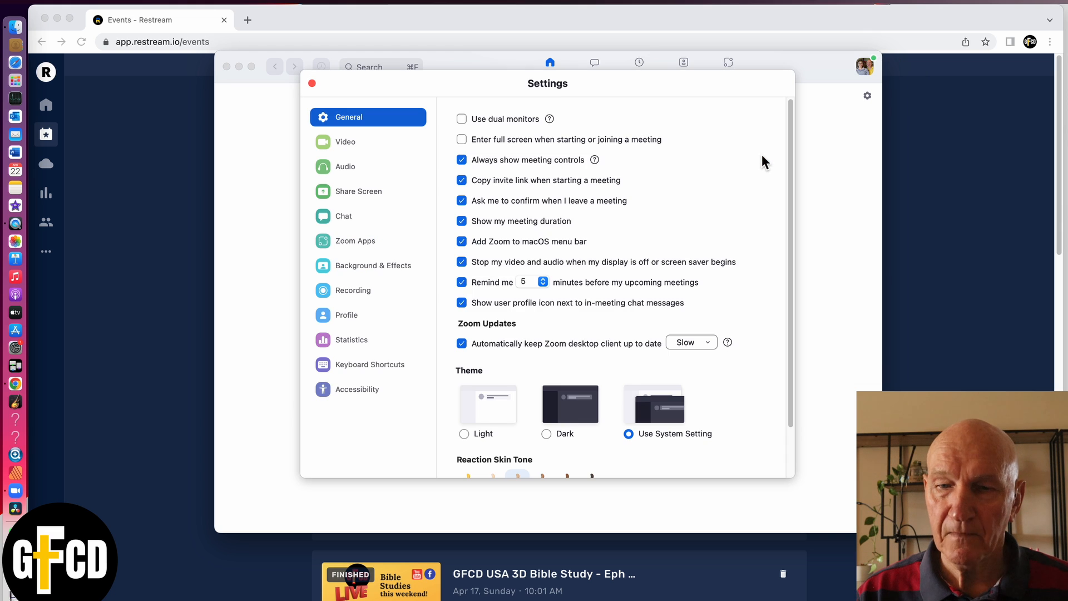
scroll(610, 192, down, 3)
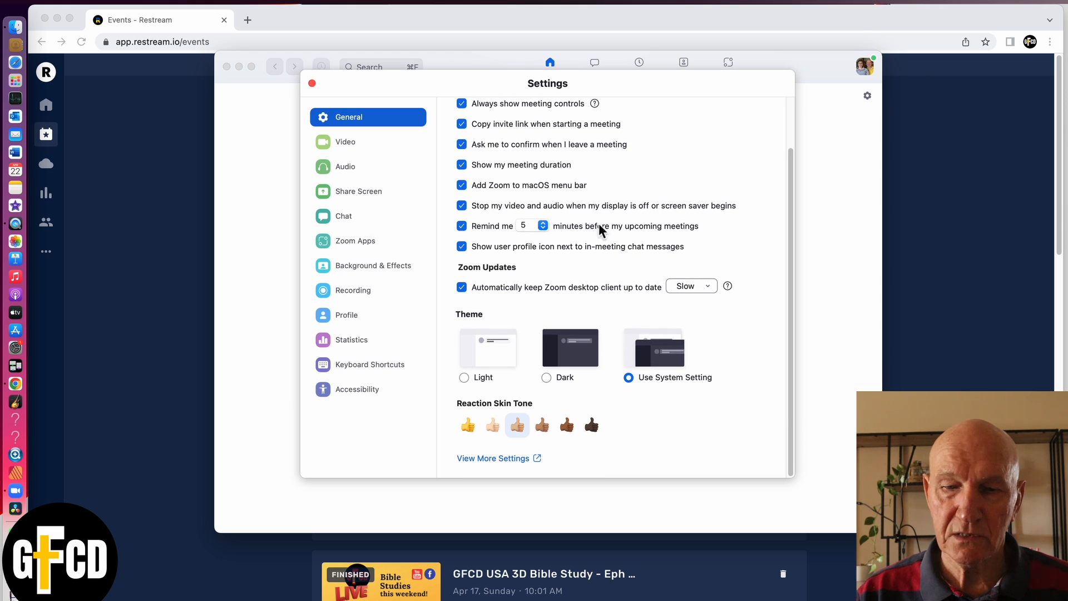
click(505, 459)
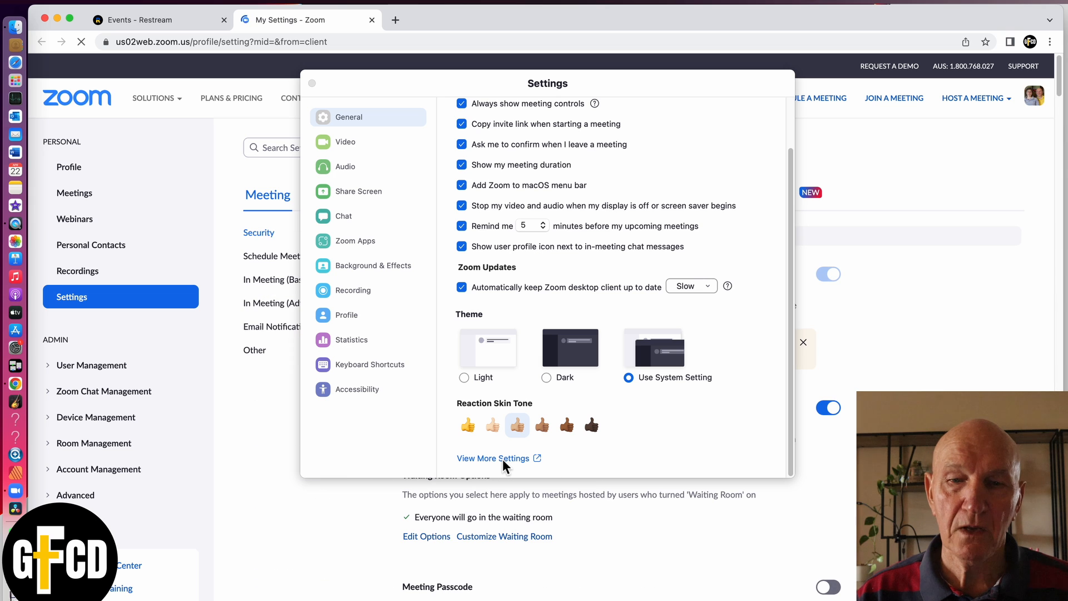
click(312, 83)
mouse_move(415, 98)
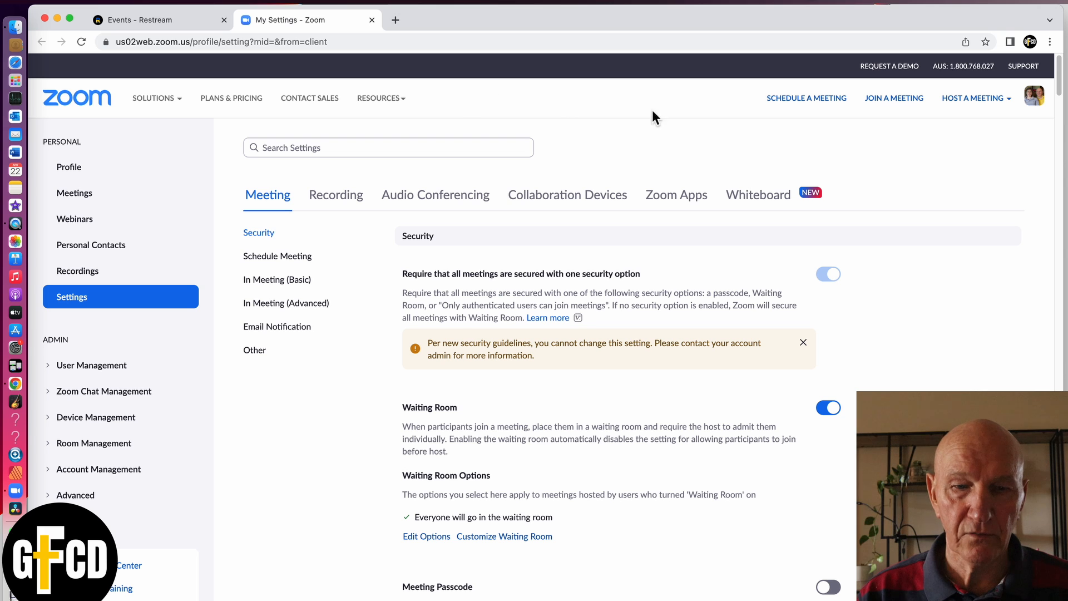
- Open the Schedule Meeting form from the Zoom portal's meetings area and review its timing, meeting ID, security and video options
click(82, 200)
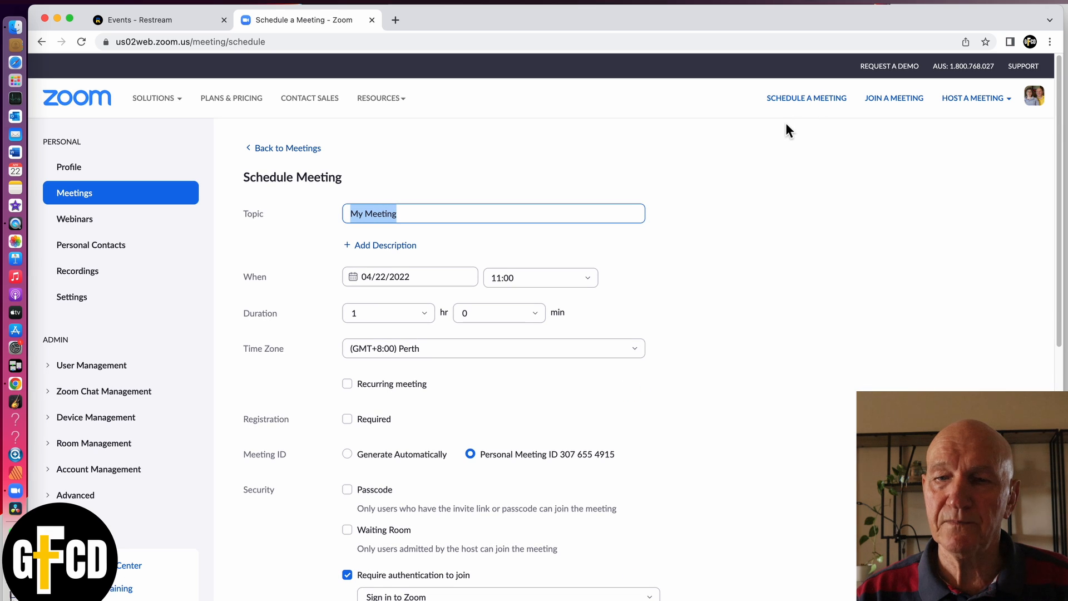
scroll(805, 290, down, 2)
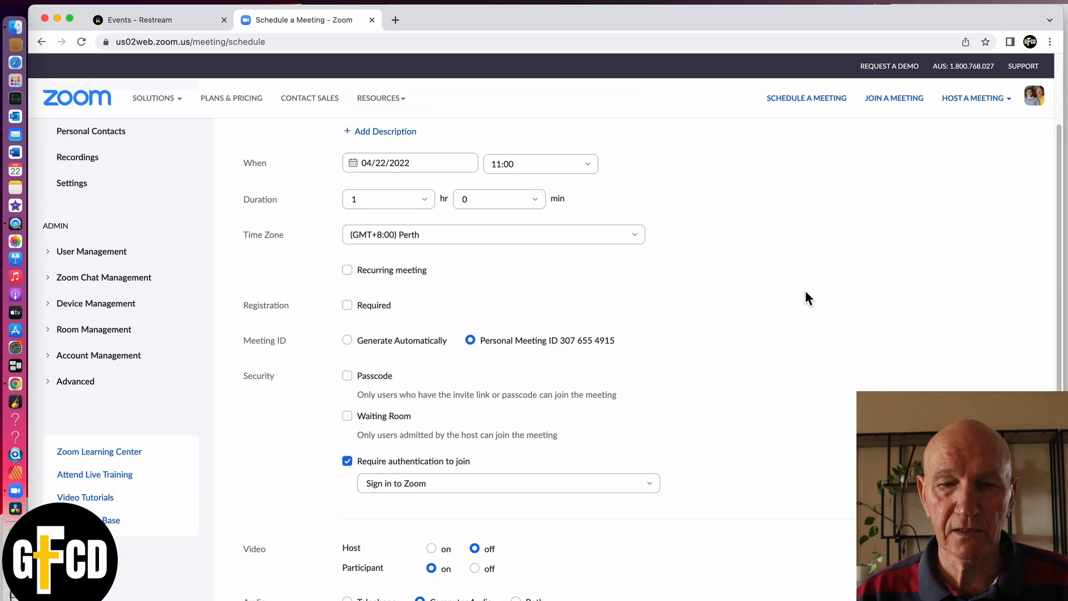
scroll(805, 290, up, 2)
scroll(806, 292, down, 4)
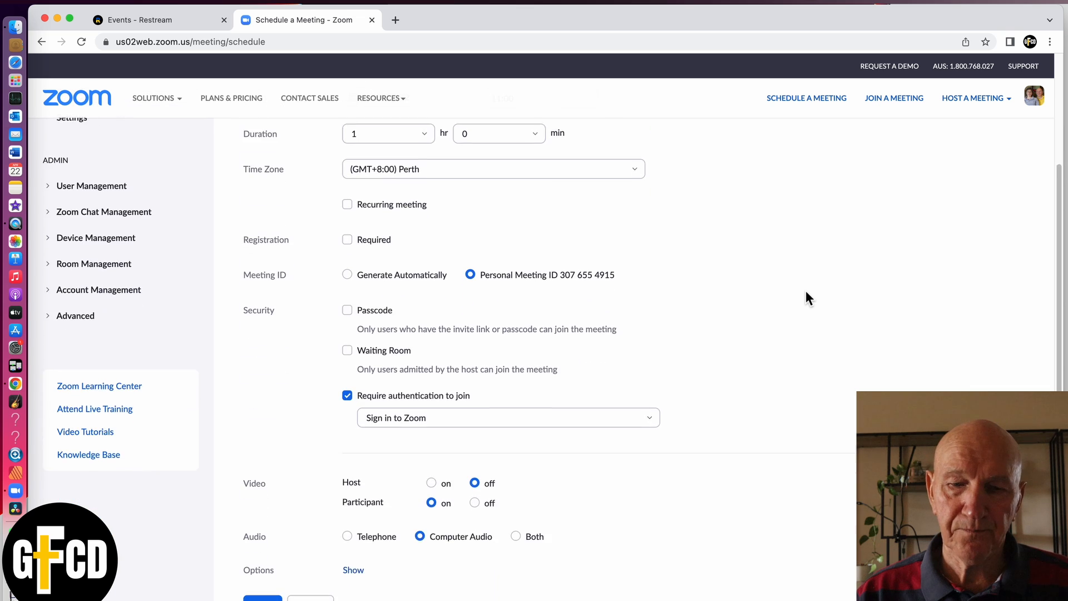
scroll(806, 291, up, 1)
scroll(805, 292, up, 2)
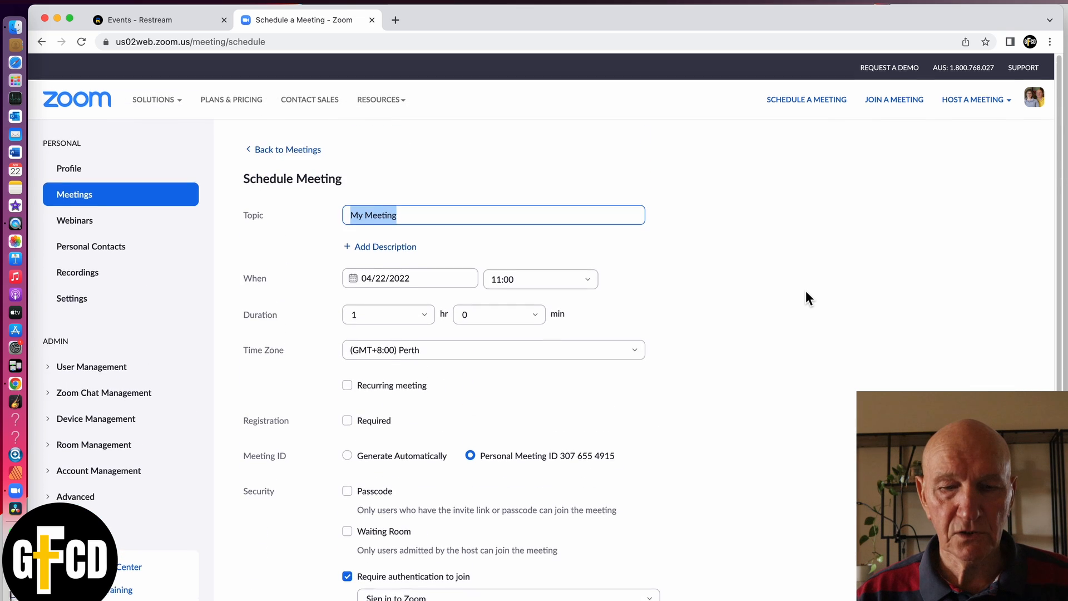
scroll(805, 290, up, 1)
scroll(806, 291, down, 2)
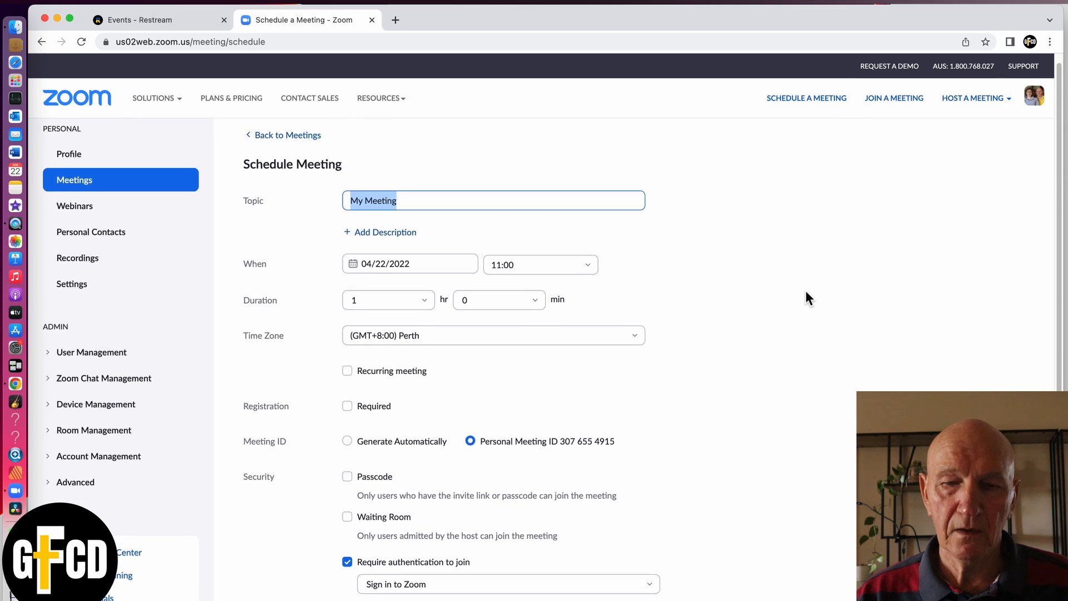
scroll(805, 291, up, 2)
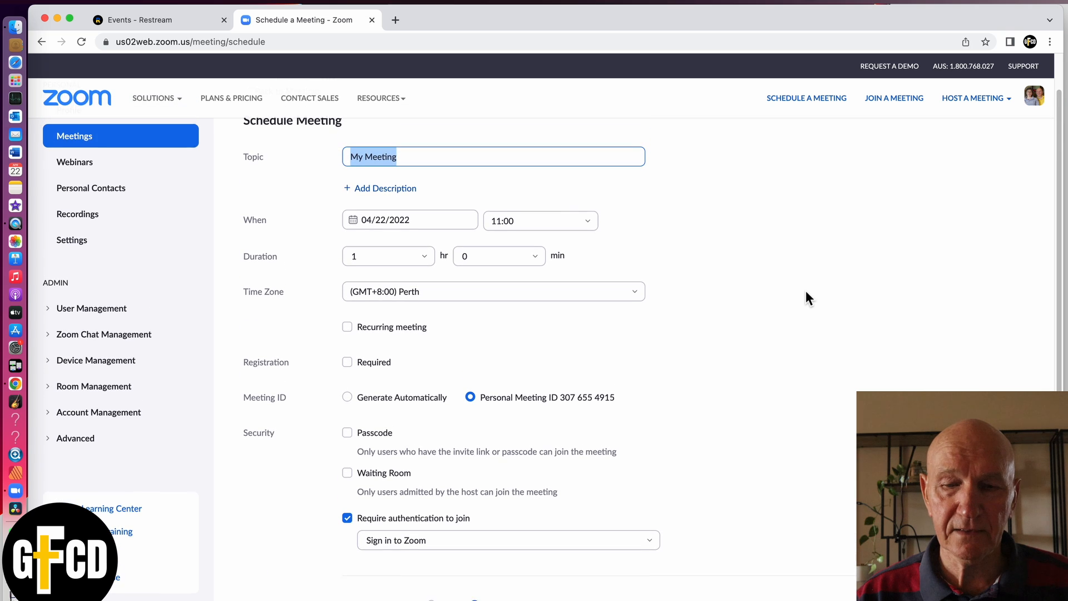
- Have the meeting ID generated automatically and apply the GFCD UK Bible Study - live template
scroll(805, 292, down, 3)
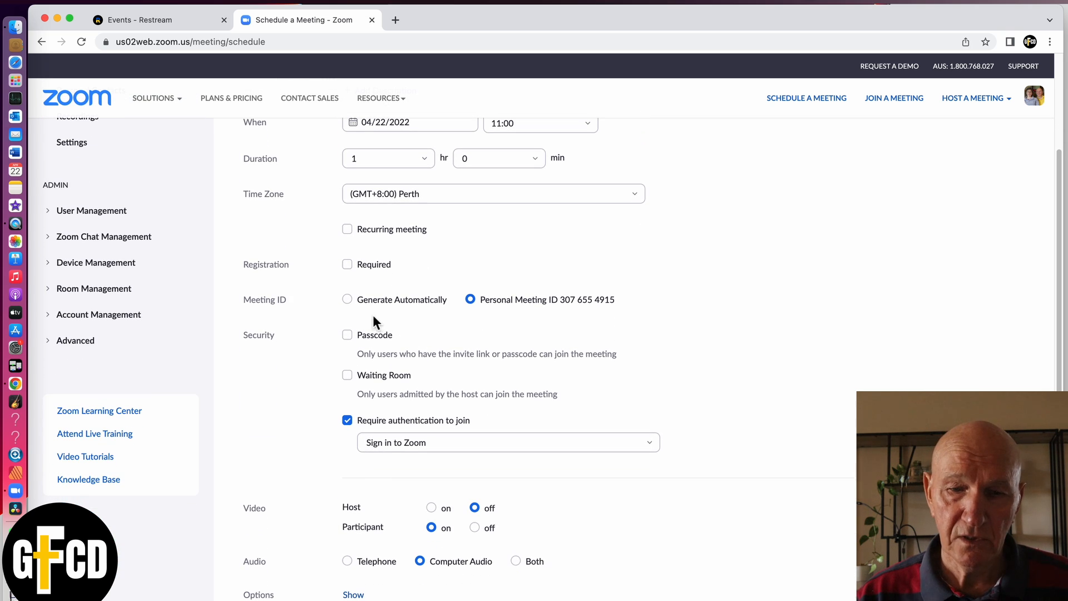
click(349, 300)
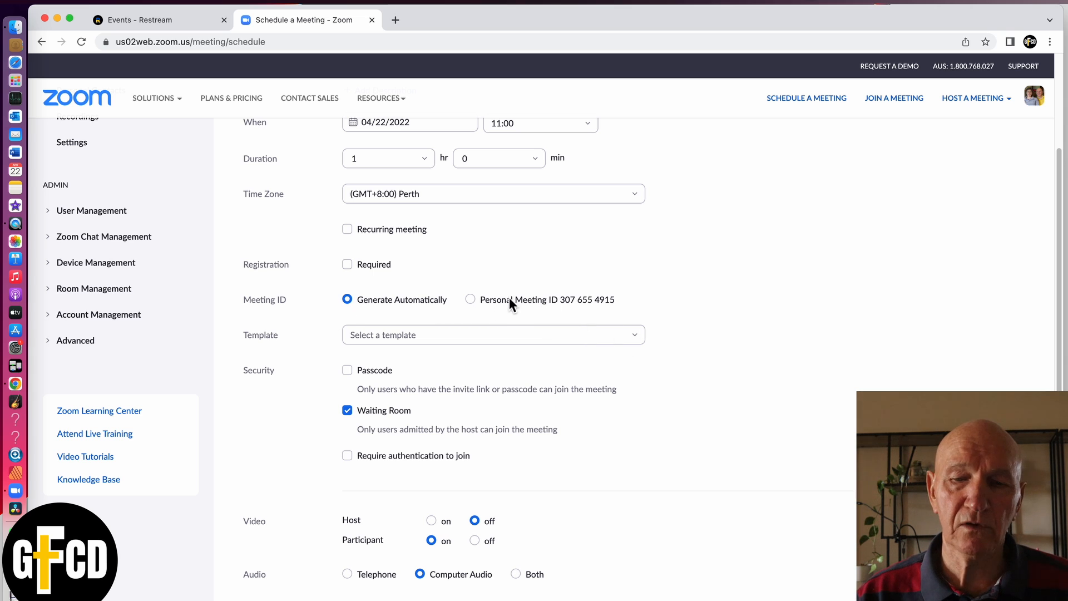
click(641, 344)
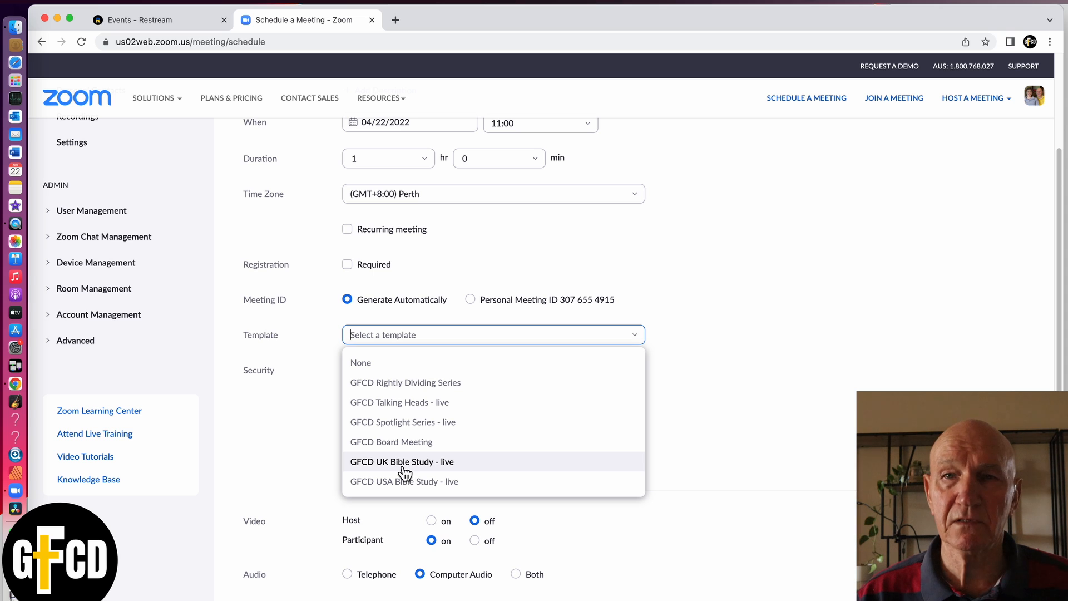
click(373, 465)
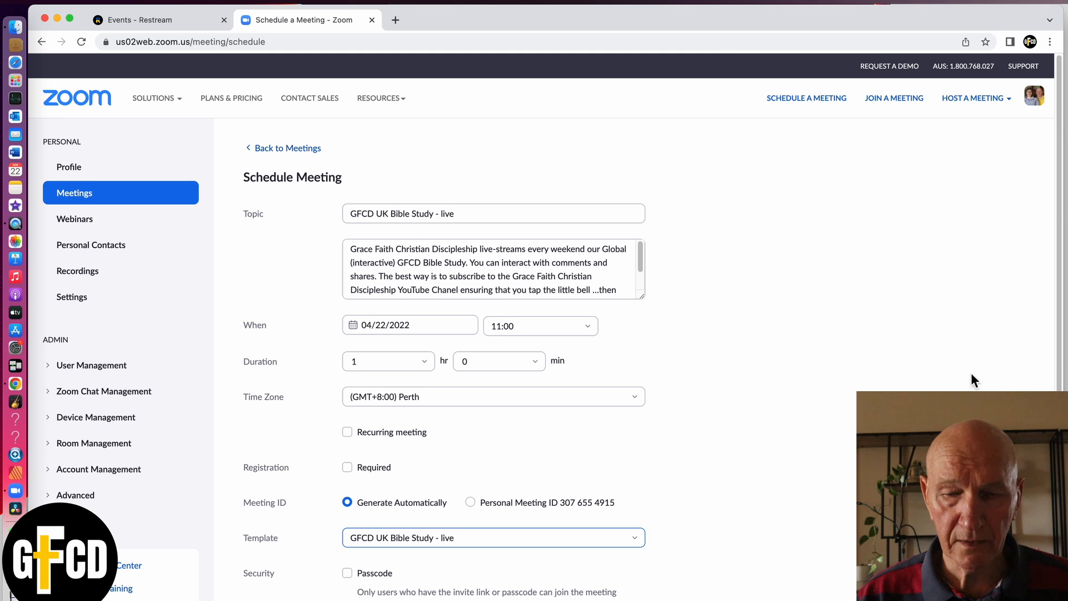
- Change the meeting topic to "GFCD UK 3D Bible Study - Eph 6:4"
scroll(979, 367, down, 1)
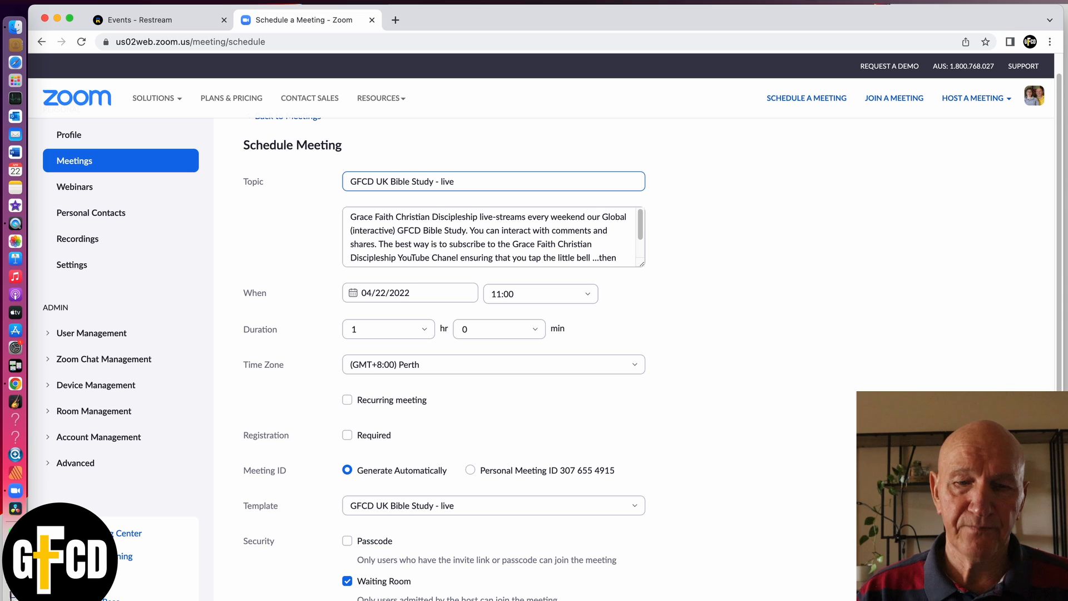
text(#)
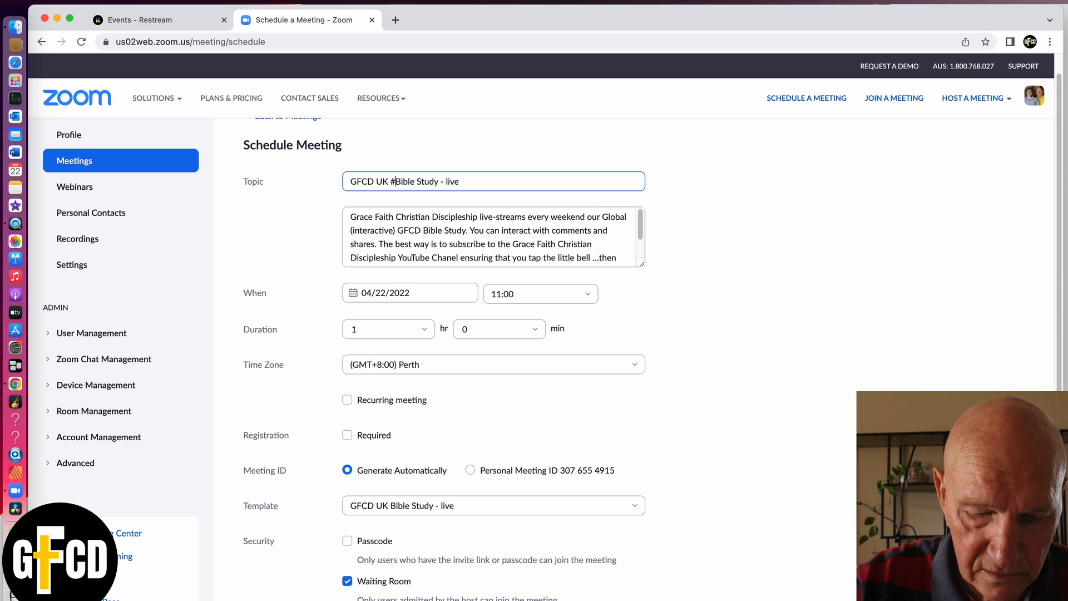
key(BackSpace)
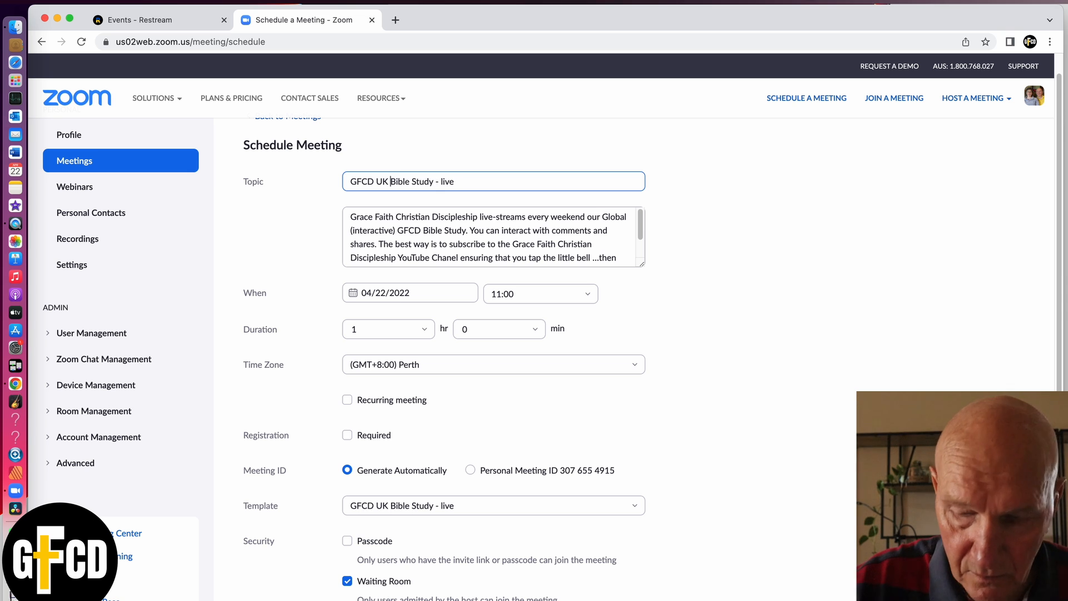
text(3D)
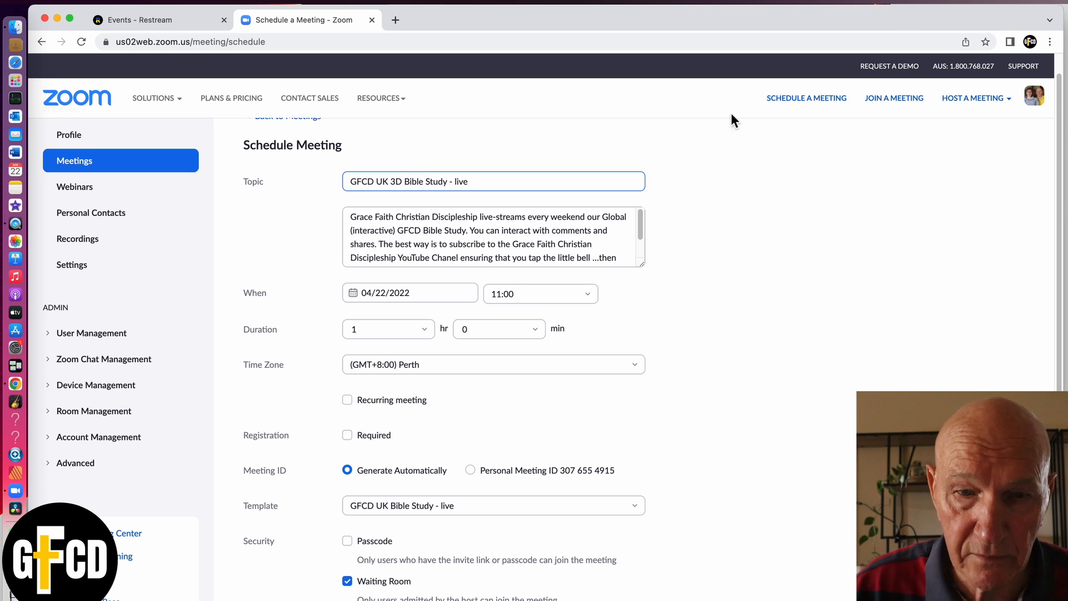
click(489, 182)
key(BackSpace)
key(BackSpace)
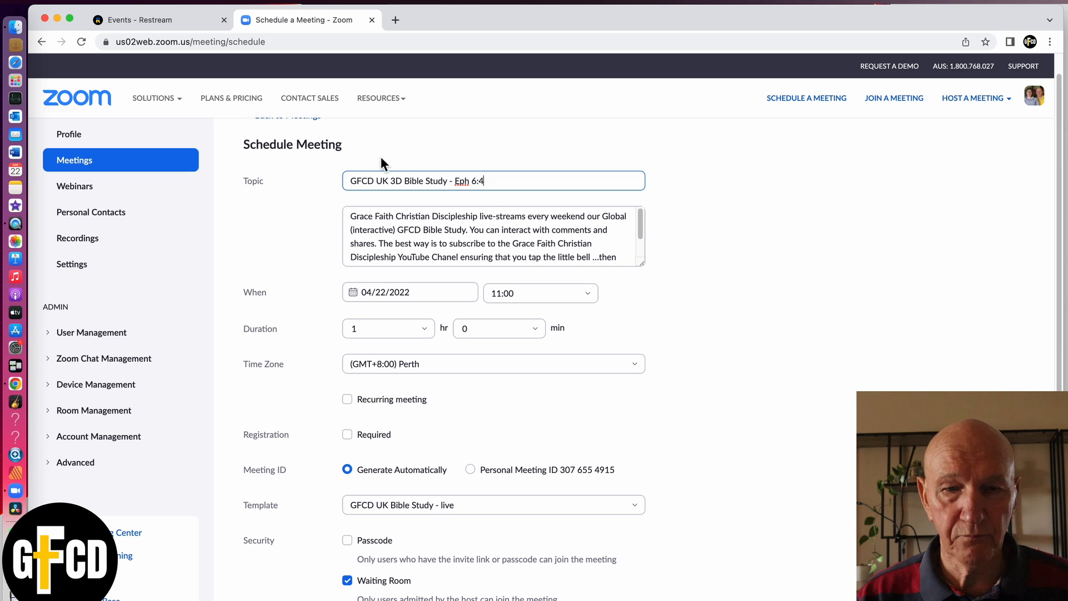
- Set the meeting date to 04/23/2022
click(395, 299)
click(419, 295)
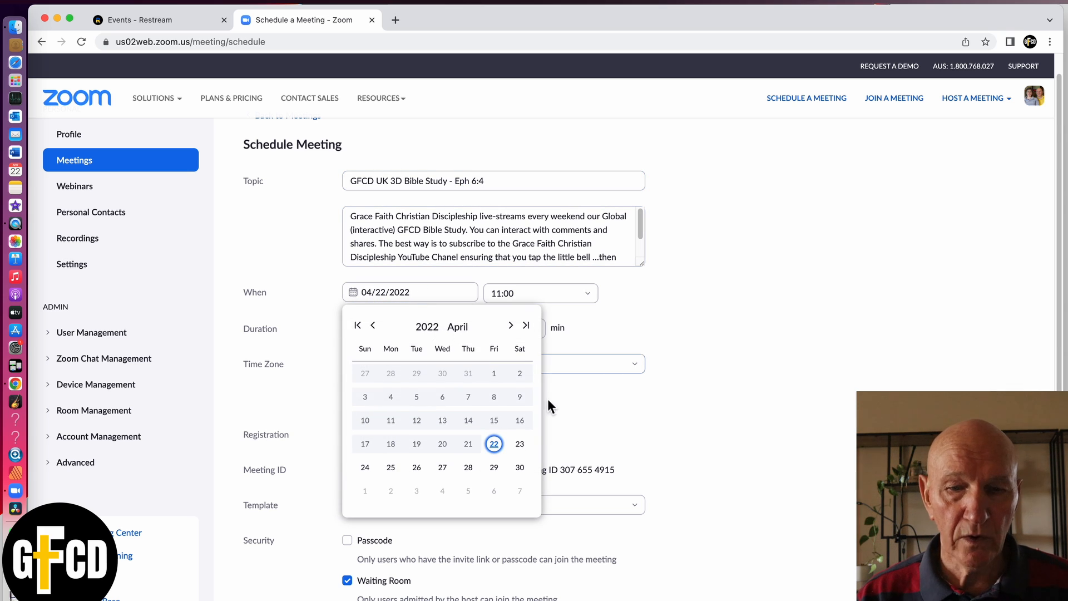
click(520, 443)
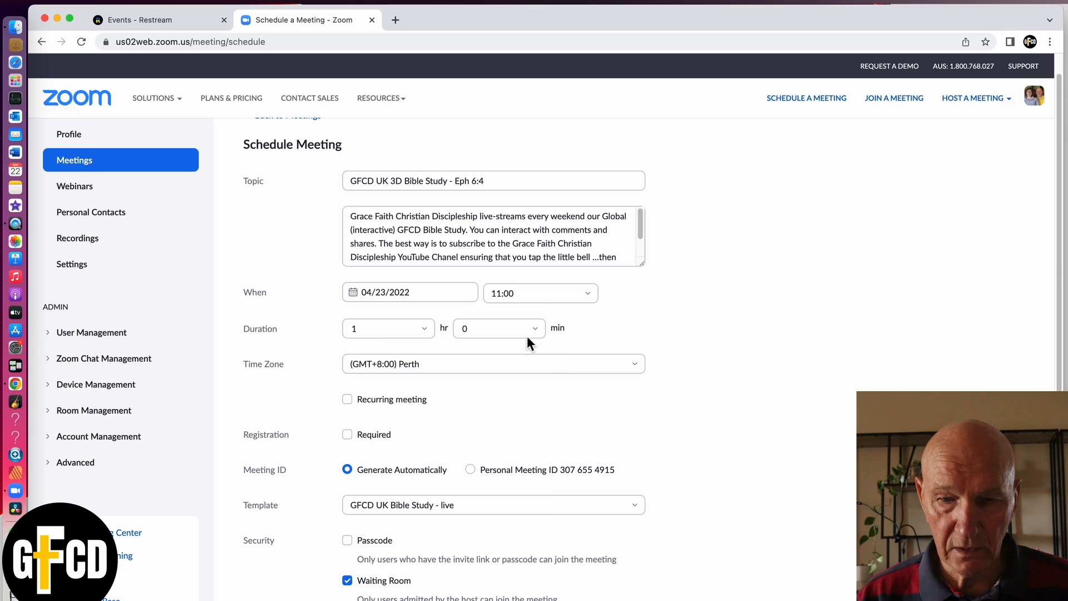
- Set the meeting's start time to 20:00
click(523, 293)
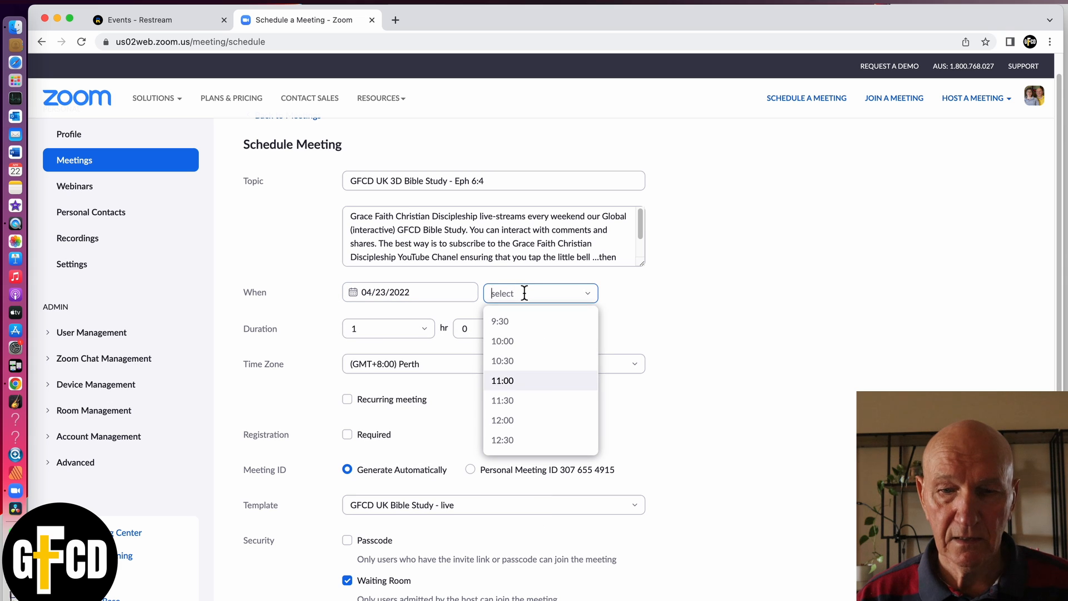
scroll(544, 378, down, 5)
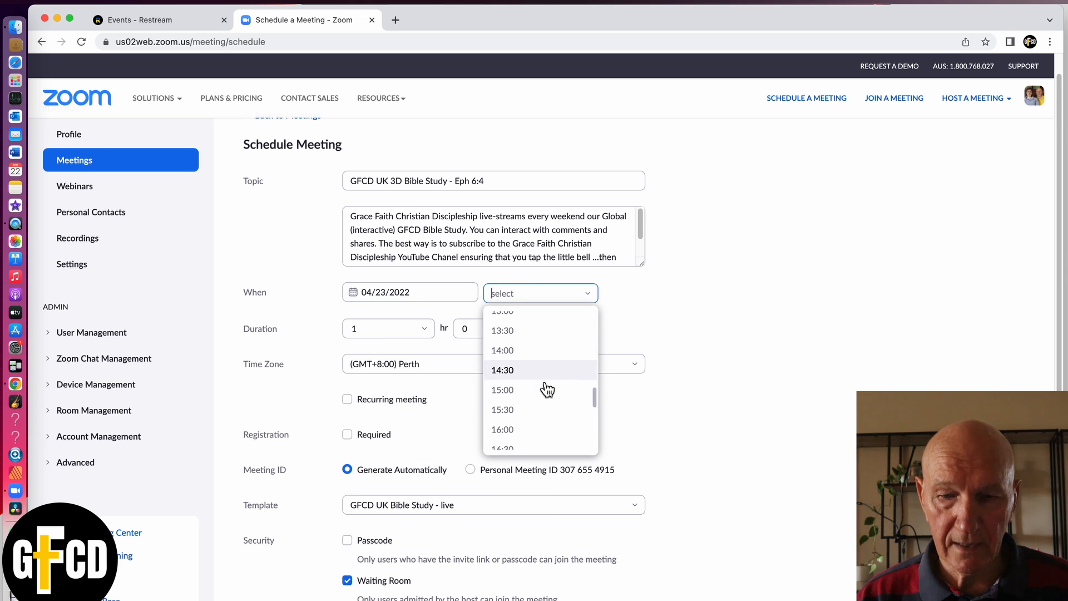
scroll(547, 389, down, 4)
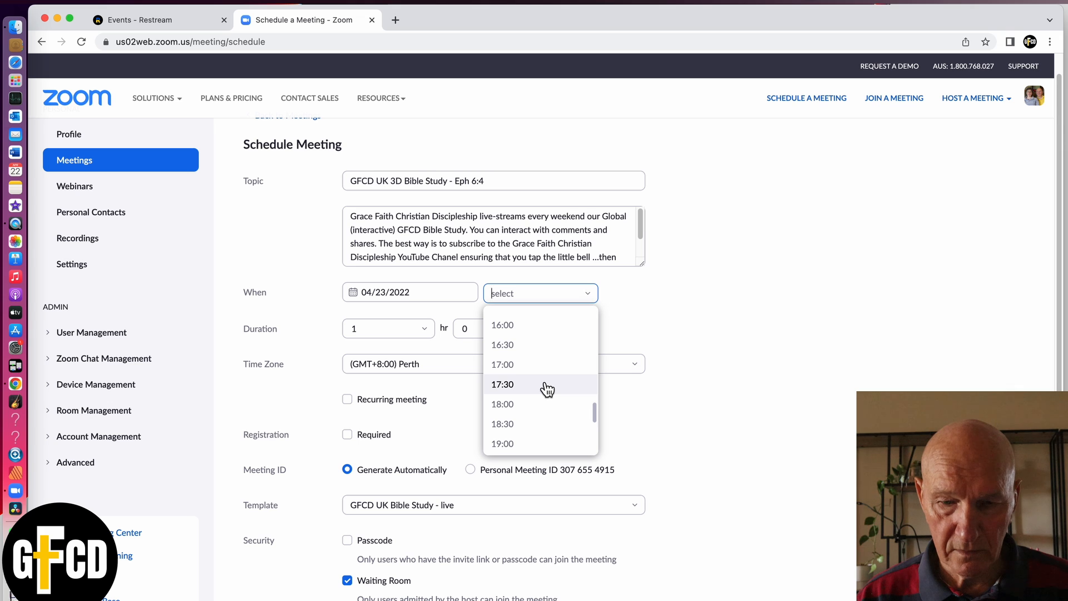
scroll(547, 389, down, 4)
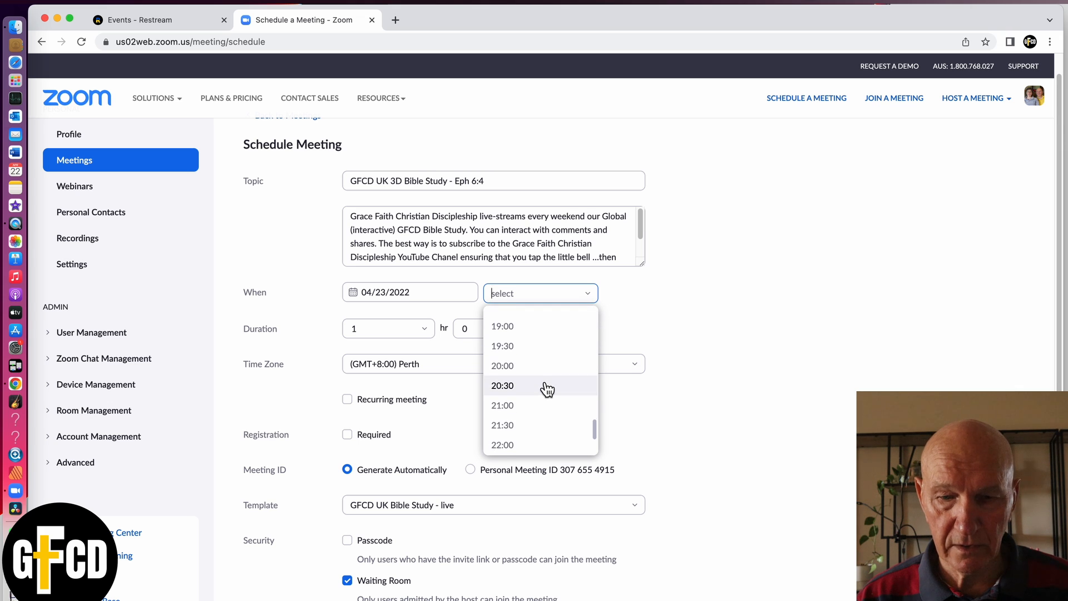
scroll(547, 390, down, 2)
scroll(548, 390, up, 3)
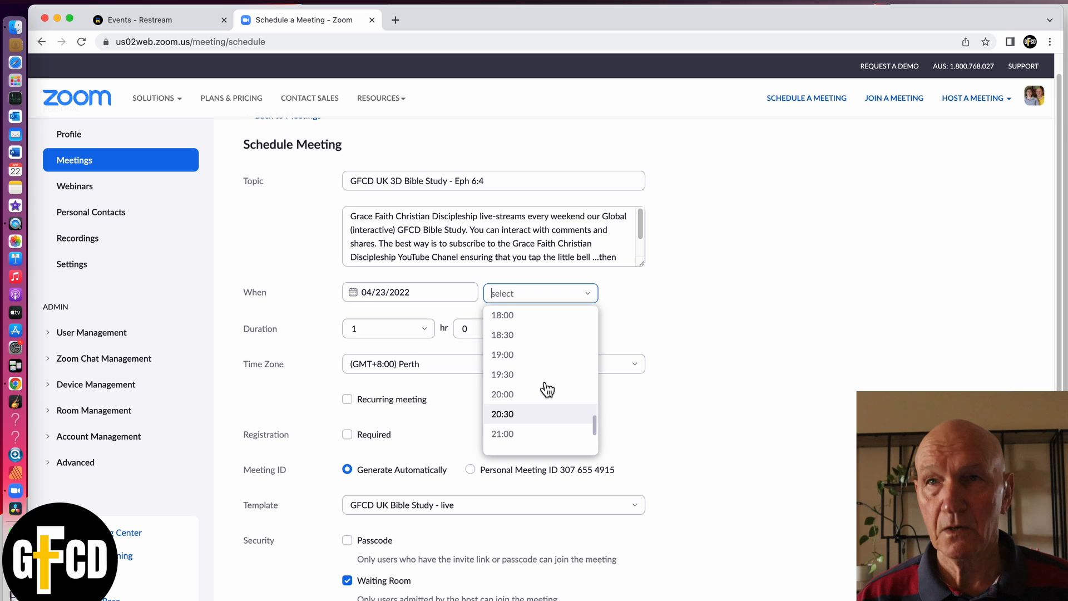
scroll(548, 390, down, 2)
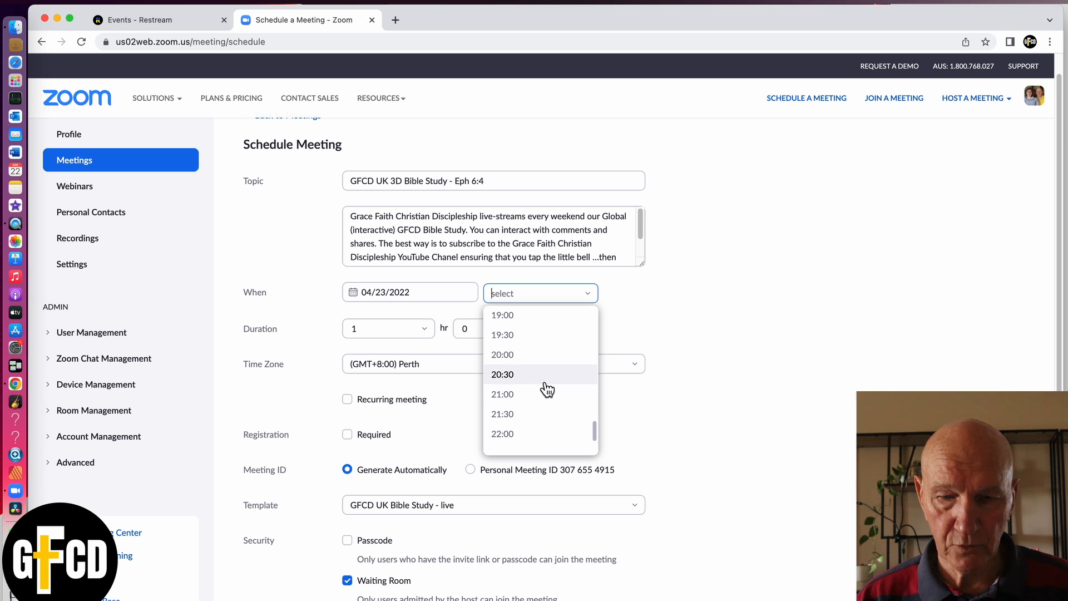
scroll(548, 389, down, 1)
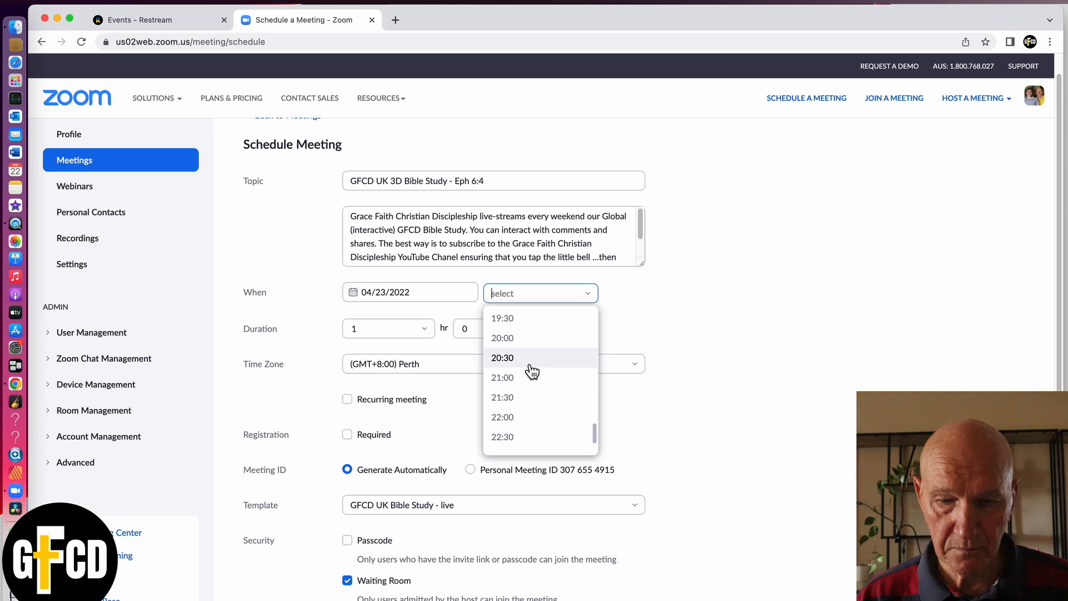
click(507, 340)
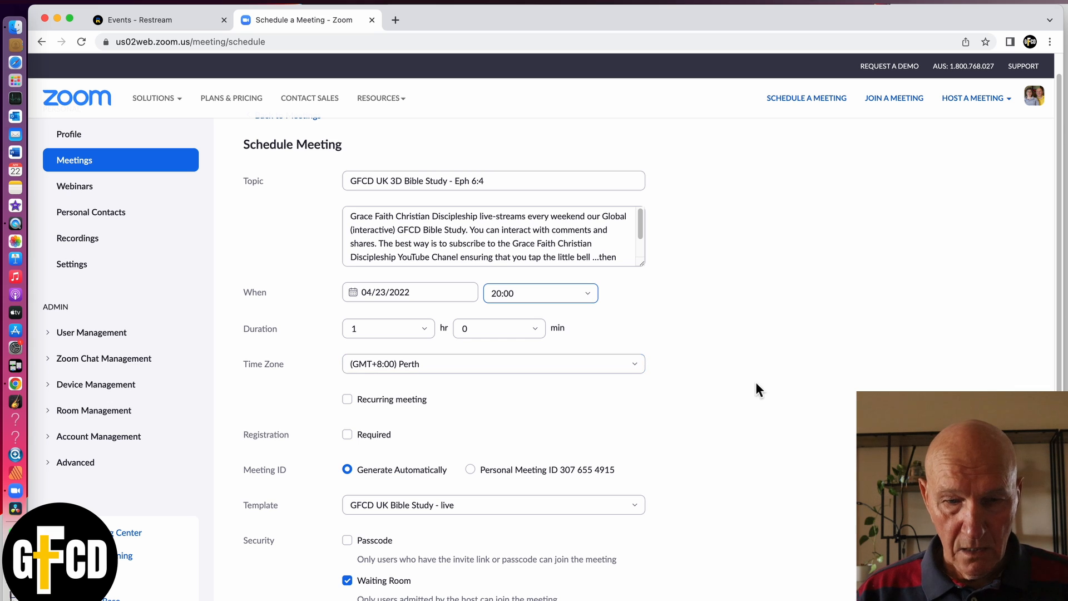
- Choose the (GMT+8:00) Perth time zone and set the meeting's start time to 18:00
click(640, 368)
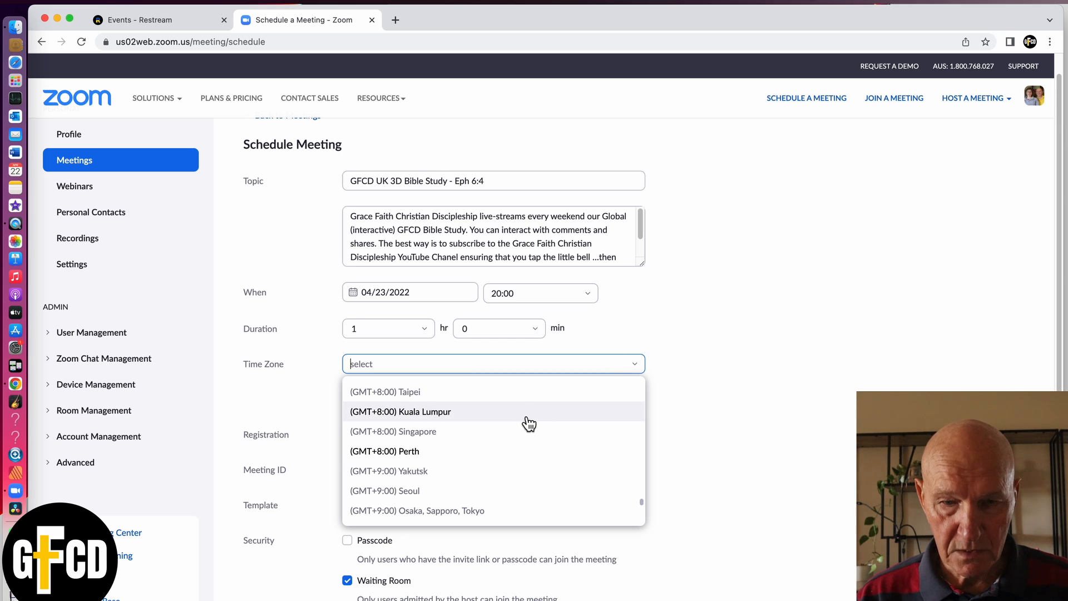
click(419, 452)
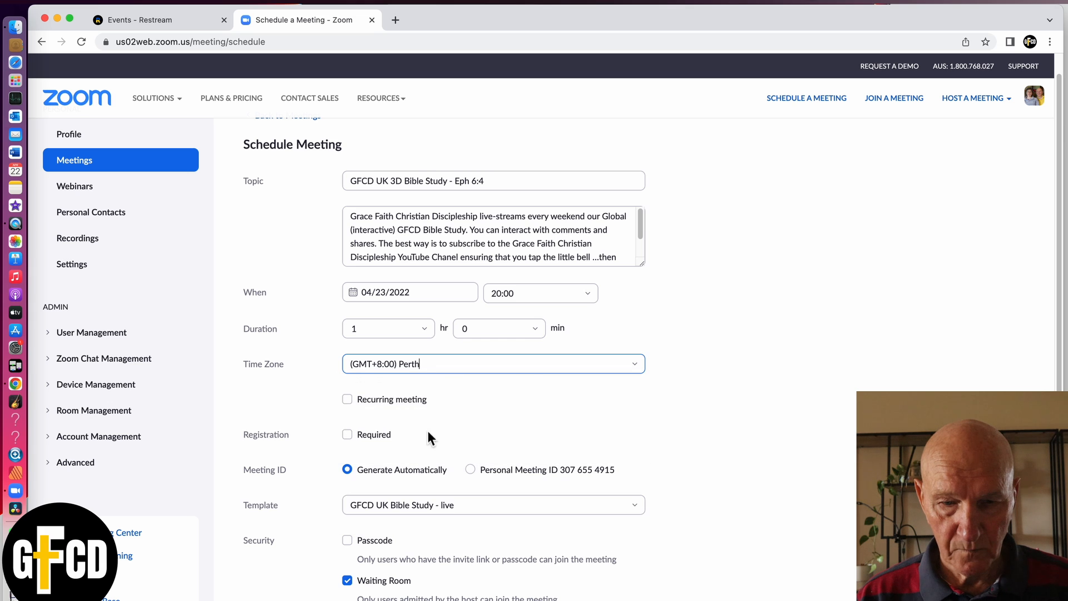
click(592, 295)
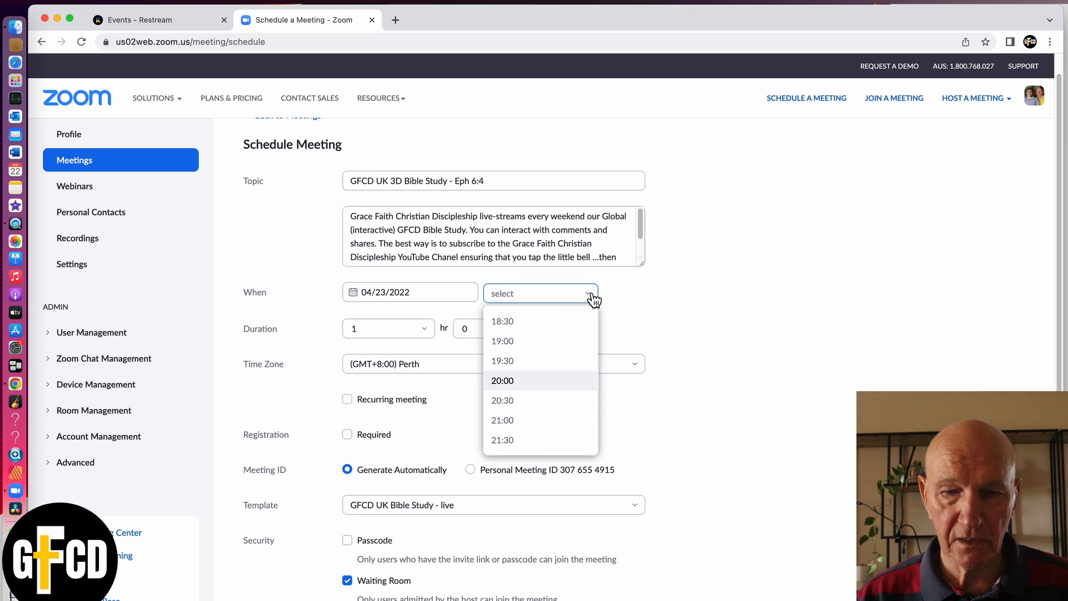
scroll(523, 345, up, 3)
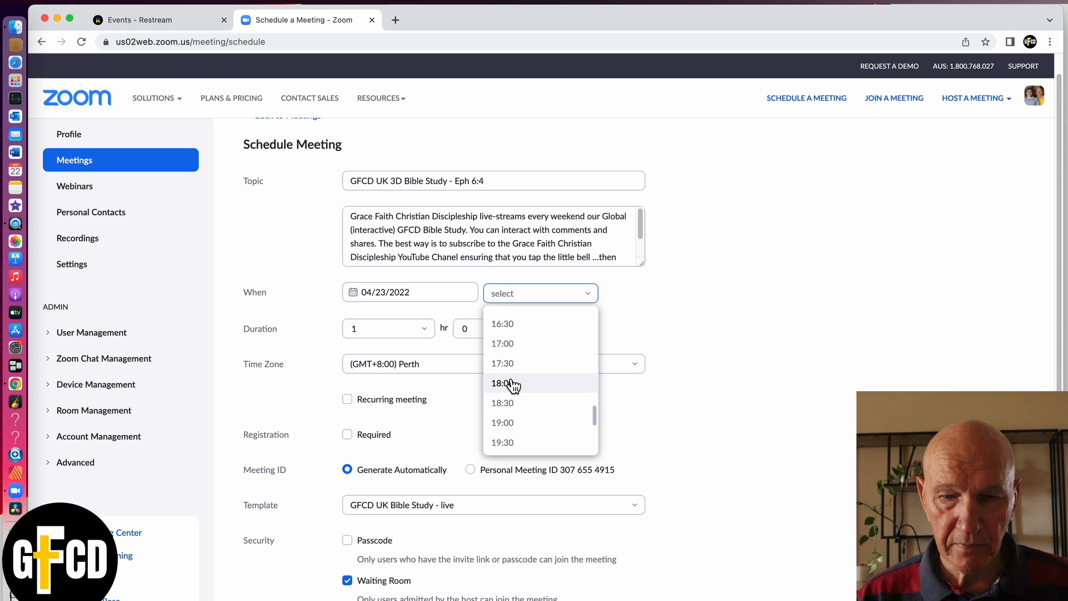
click(509, 384)
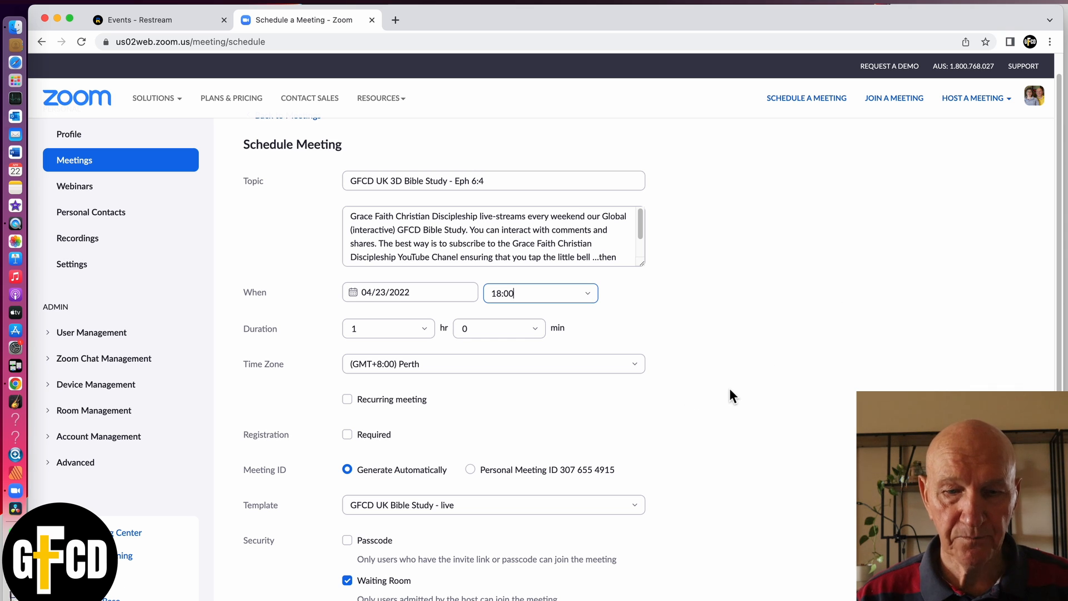
- Review the meeting form's topic, date, start time, time zone, template, security, video and audio options
scroll(723, 390, down, 5)
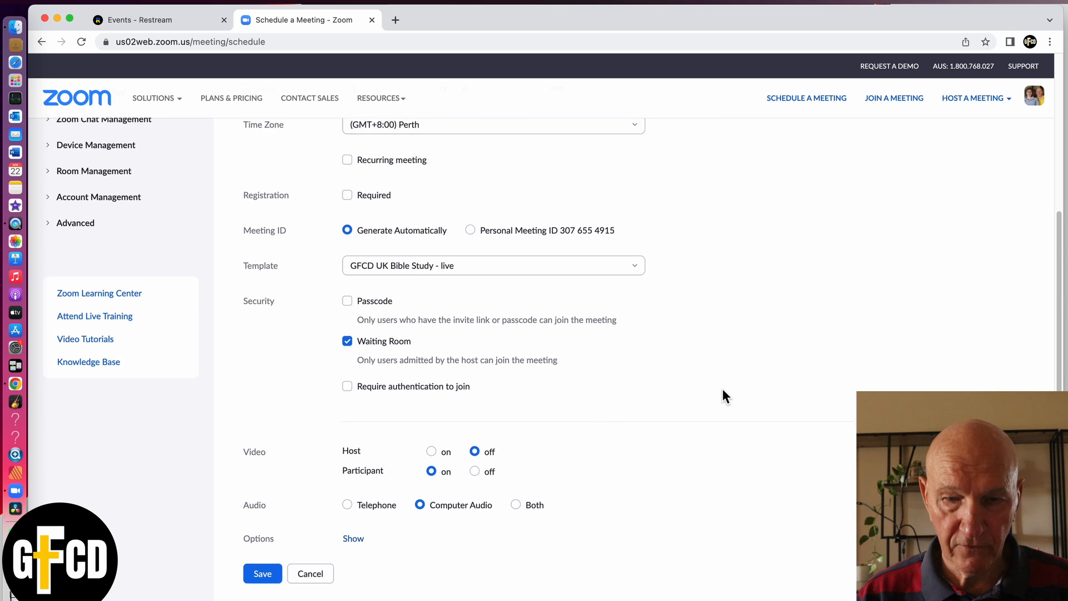
scroll(722, 389, down, 3)
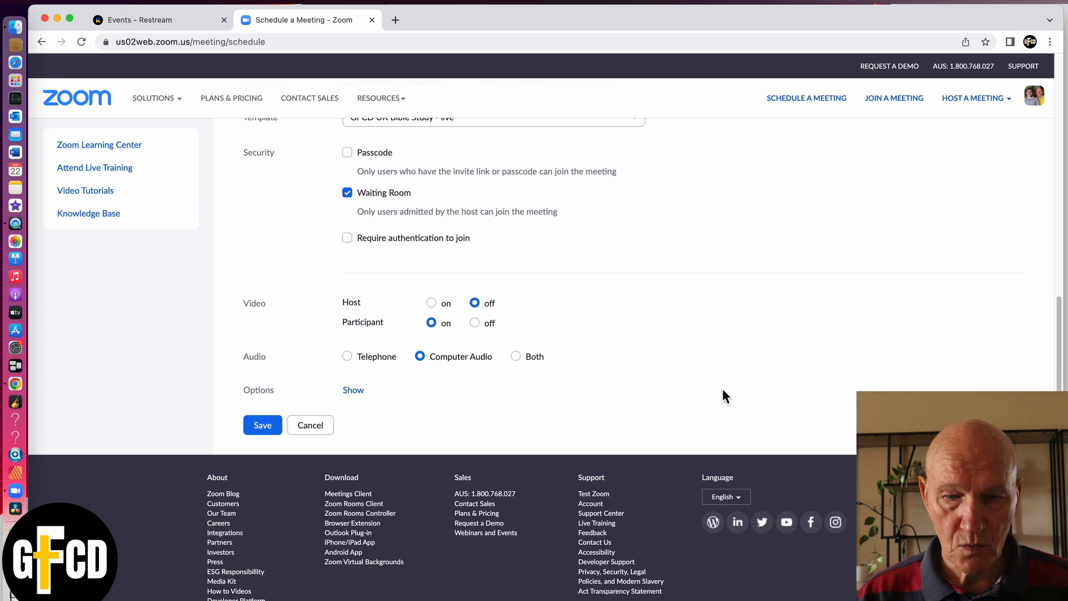
scroll(723, 389, up, 8)
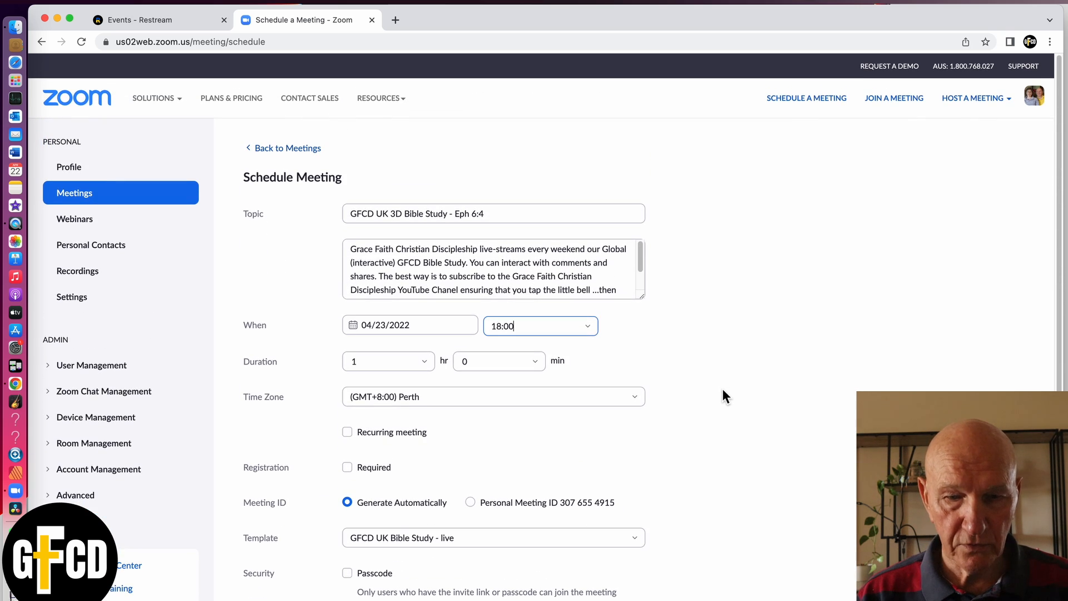
click(366, 220)
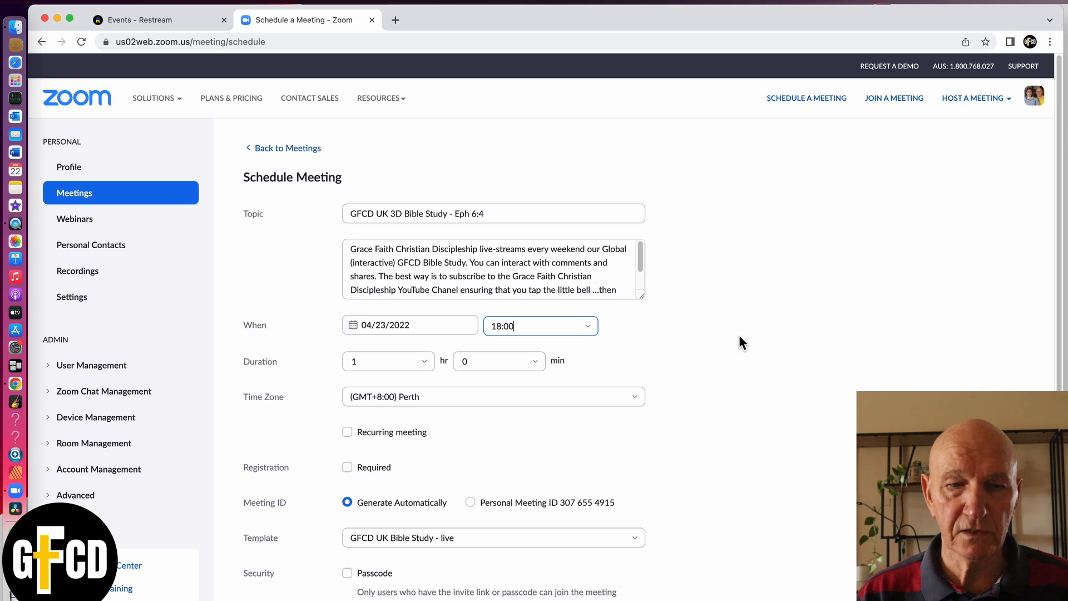
scroll(743, 335, down, 5)
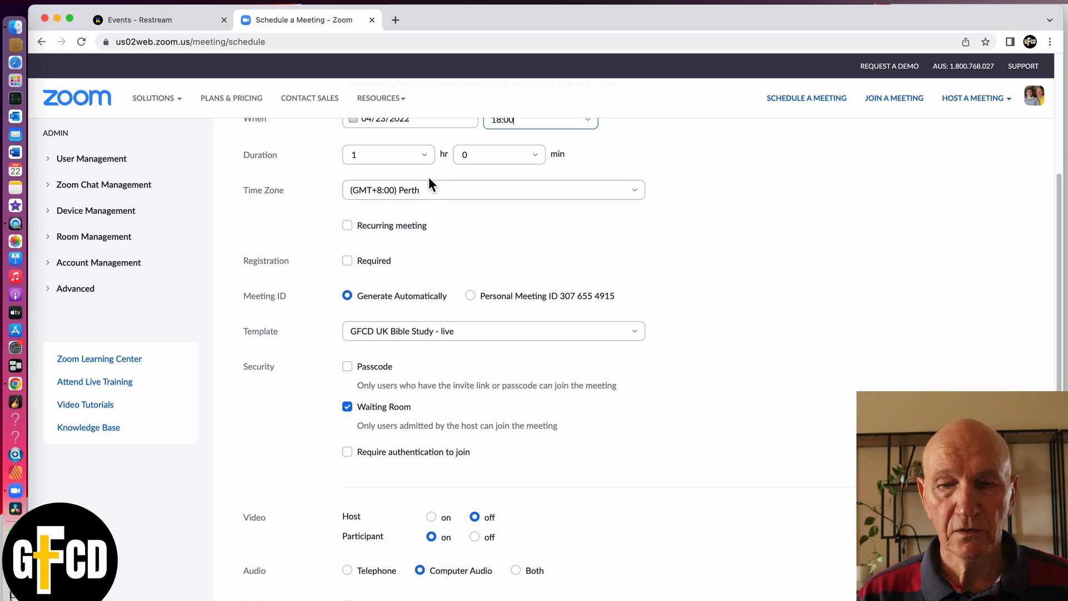
scroll(432, 179, up, 2)
click(384, 172)
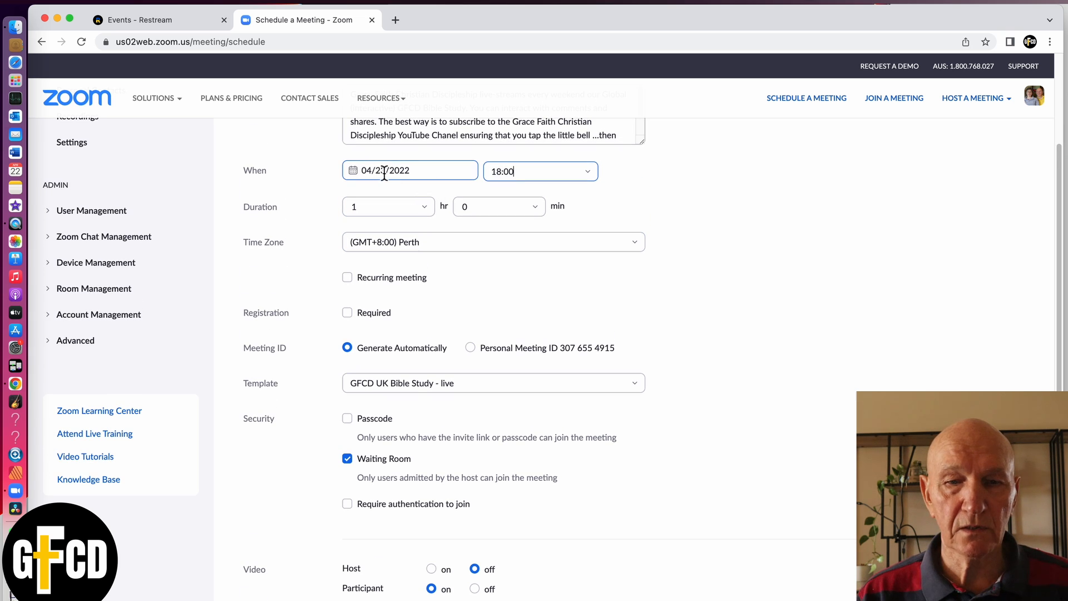
click(518, 175)
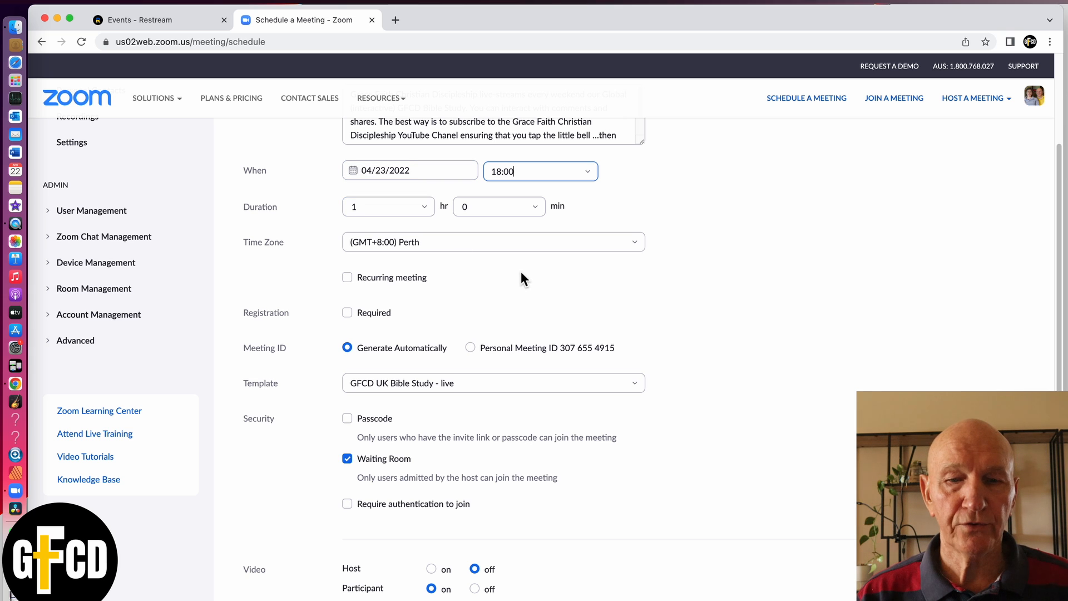
- Save the scheduled meeting and open its live streaming section
scroll(520, 272, down, 5)
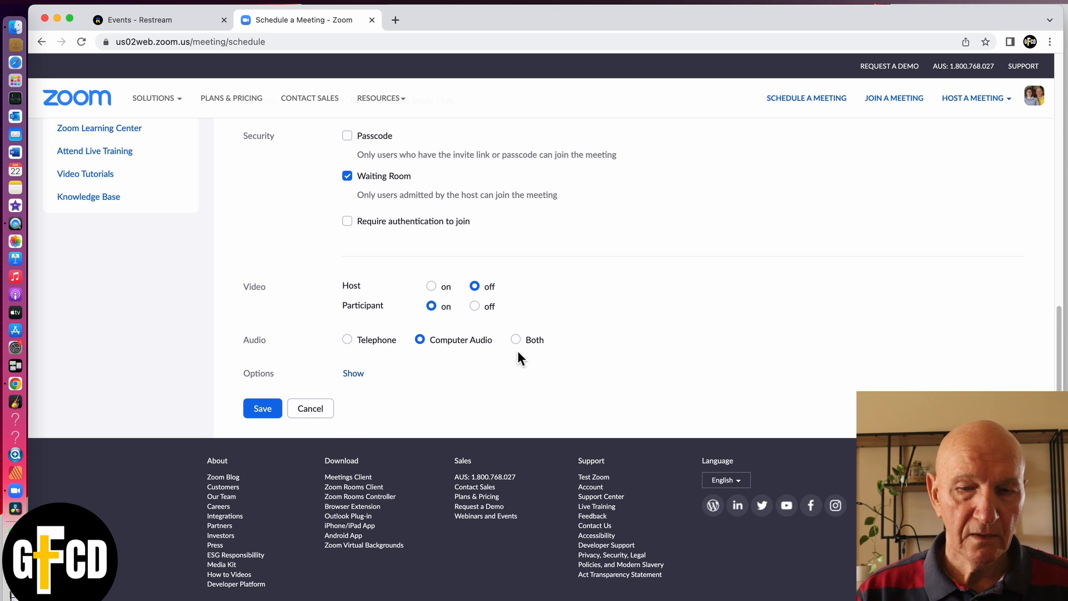
click(264, 411)
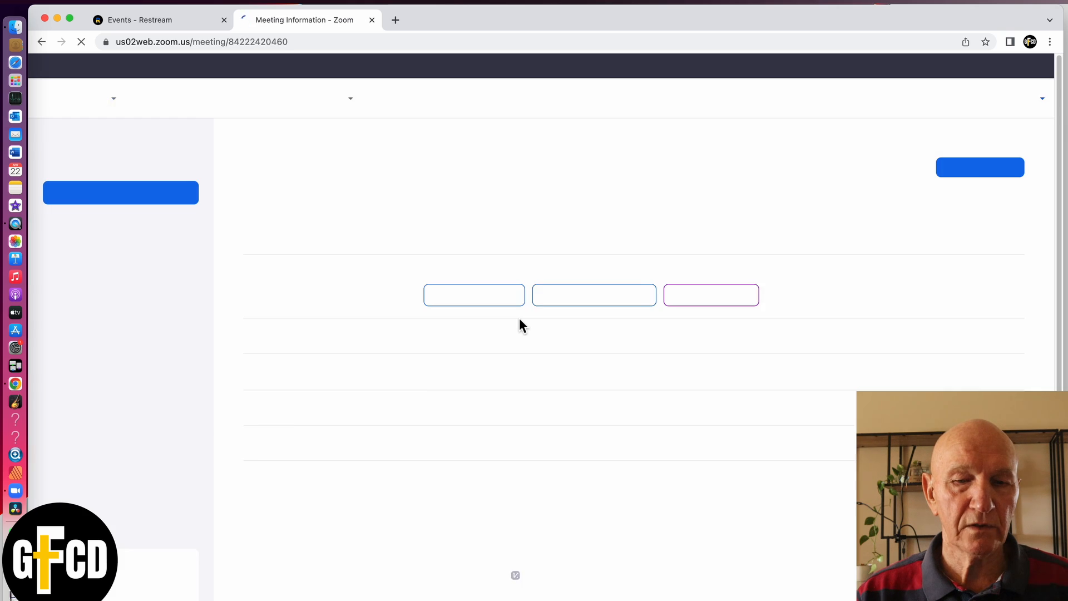
scroll(520, 321, down, 7)
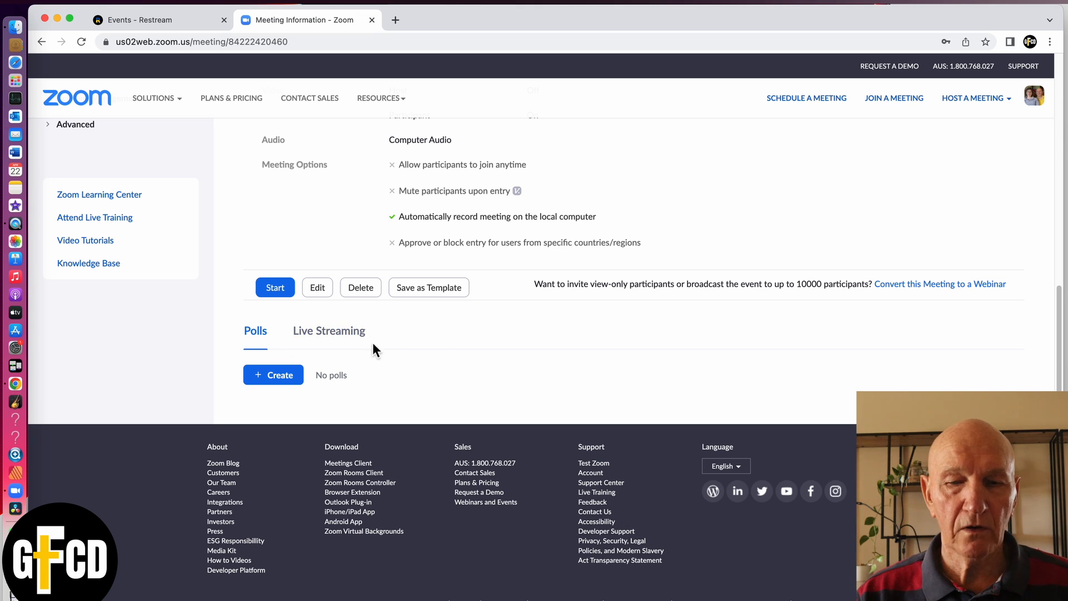
click(343, 334)
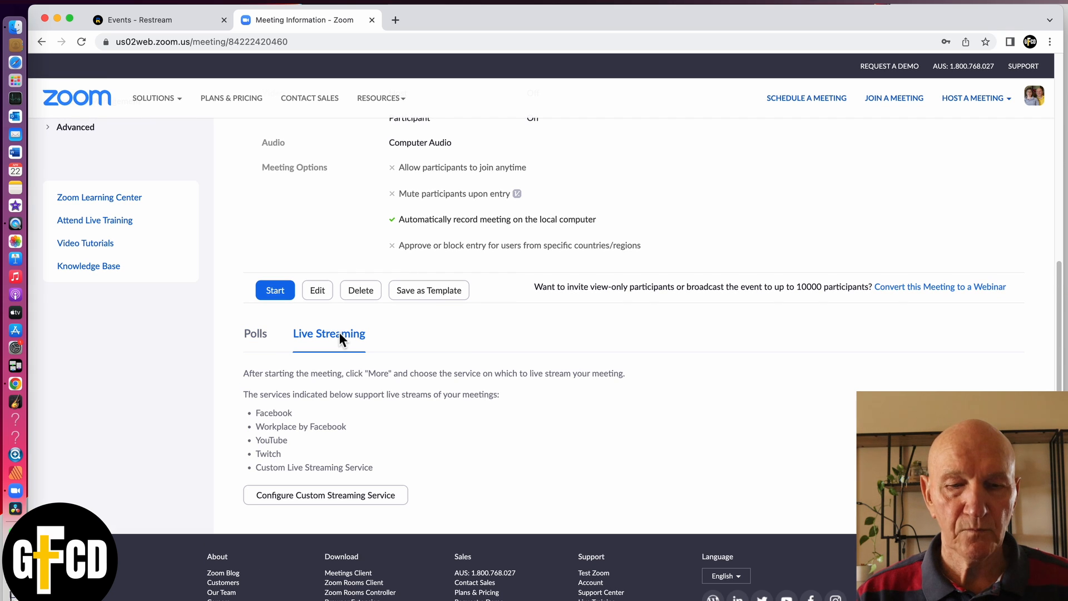
- Open the configuration of the meeting's custom streaming service and clear the prefilled stream URL
scroll(339, 332, down, 3)
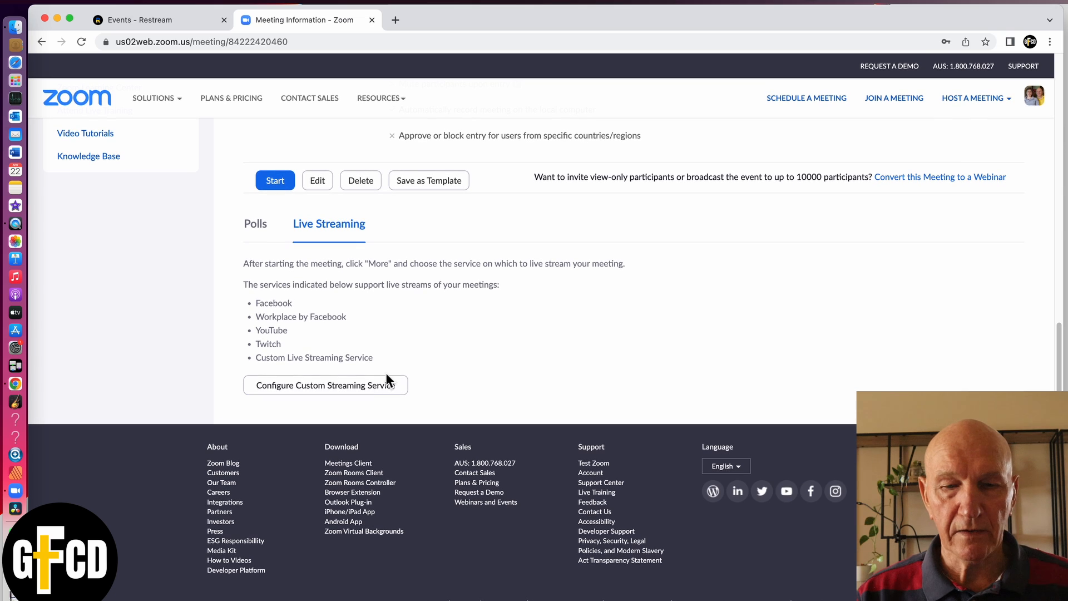
click(328, 390)
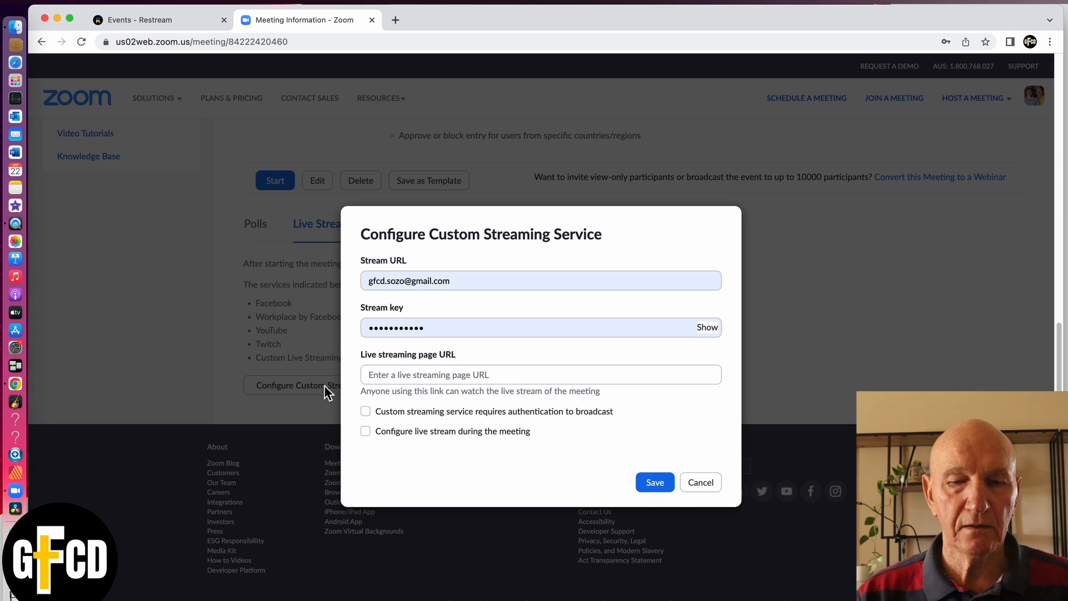
click(479, 278)
drag(479, 278, 339, 282)
key(BackSpace)
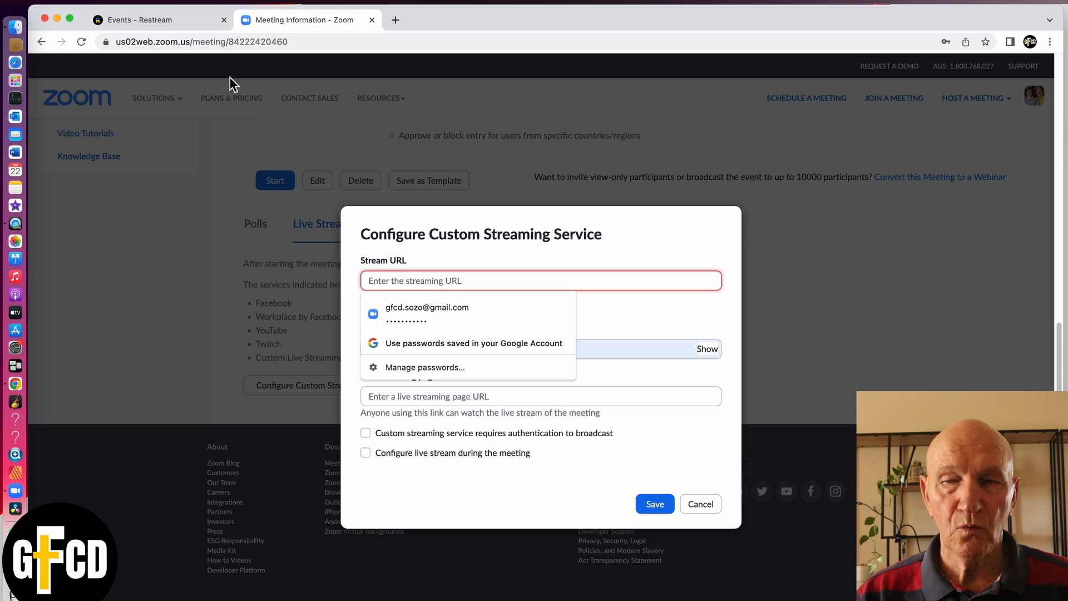
- Switch to Restream and copy the RTMP URL of the GFCD UK 3D Bible Study - Eph 6:4 event
click(169, 18)
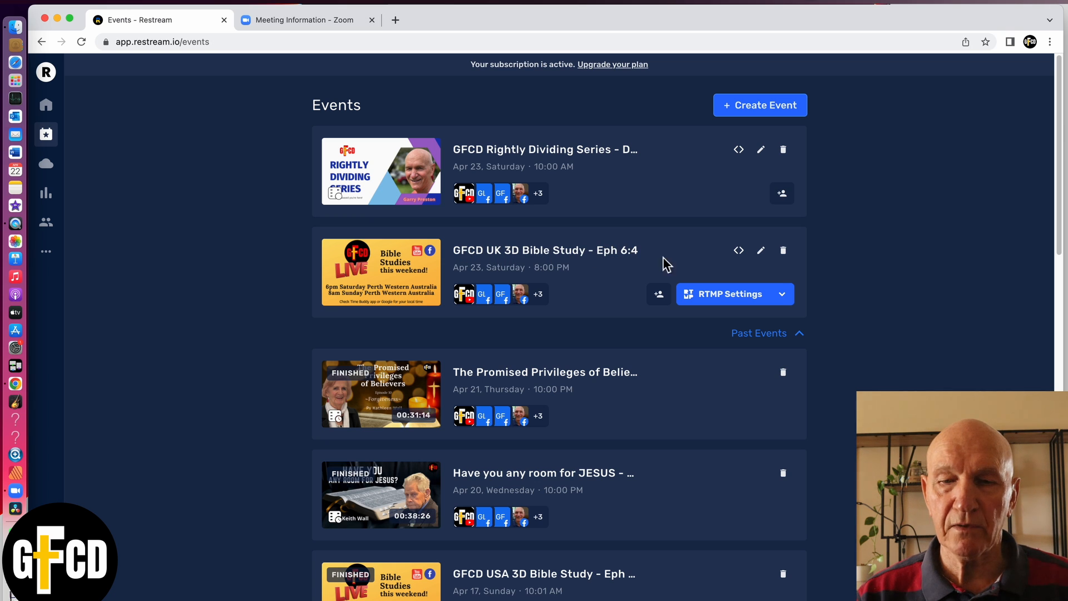
click(734, 295)
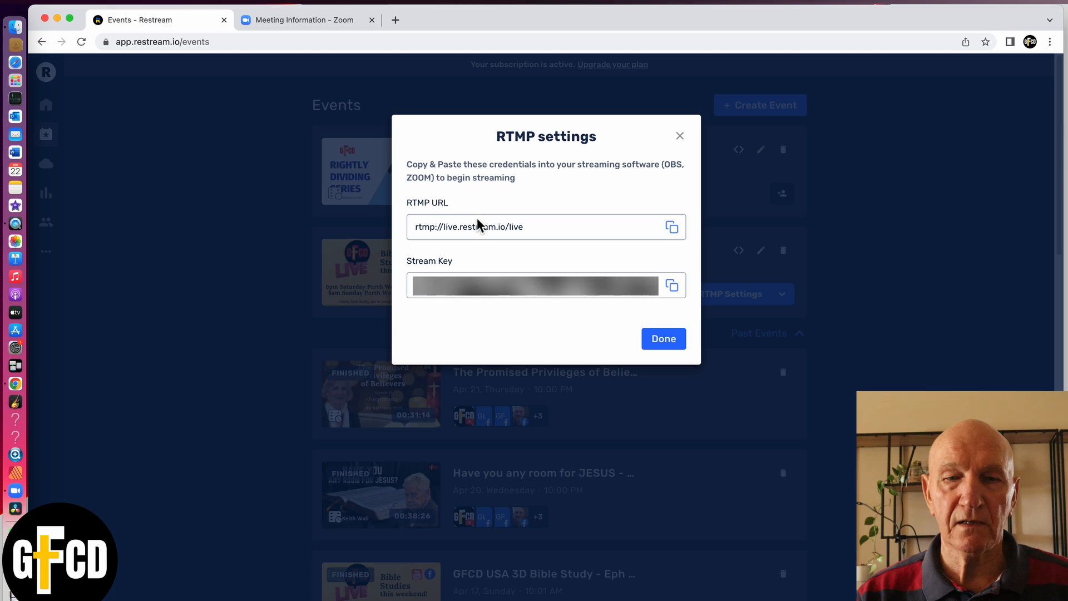
click(673, 230)
key(super+c)
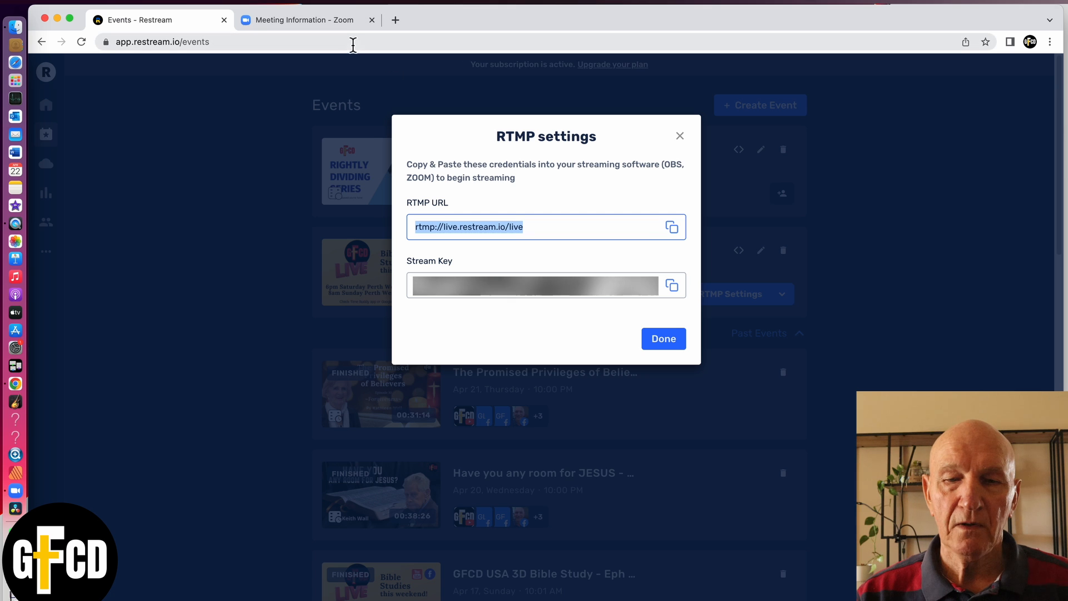
- Return to Zoom and set the custom streaming service's stream URL to rtmp://live.restream.io/live/
click(326, 19)
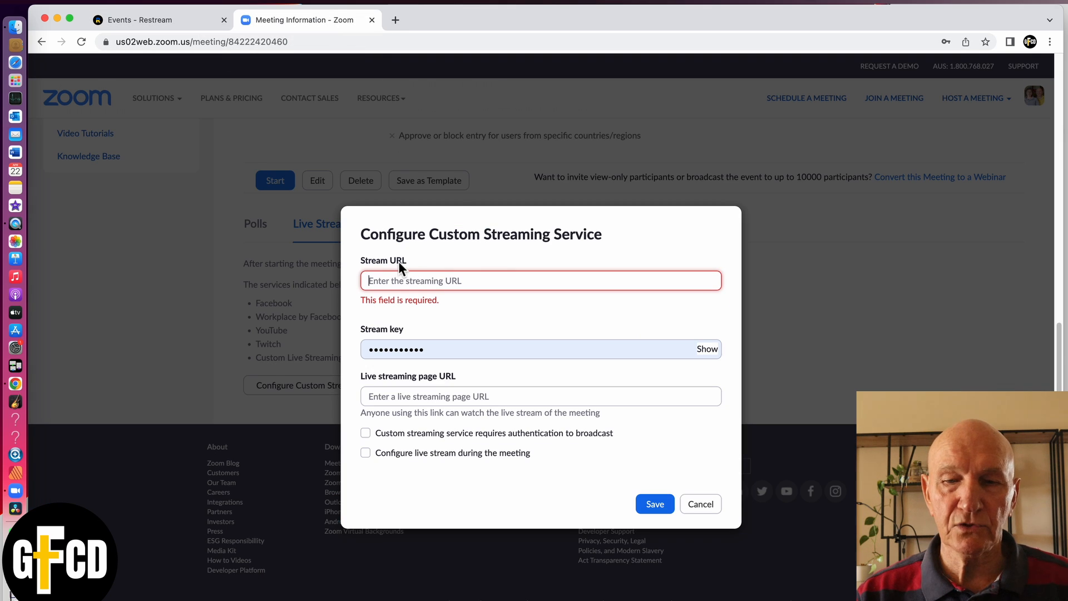
click(418, 281)
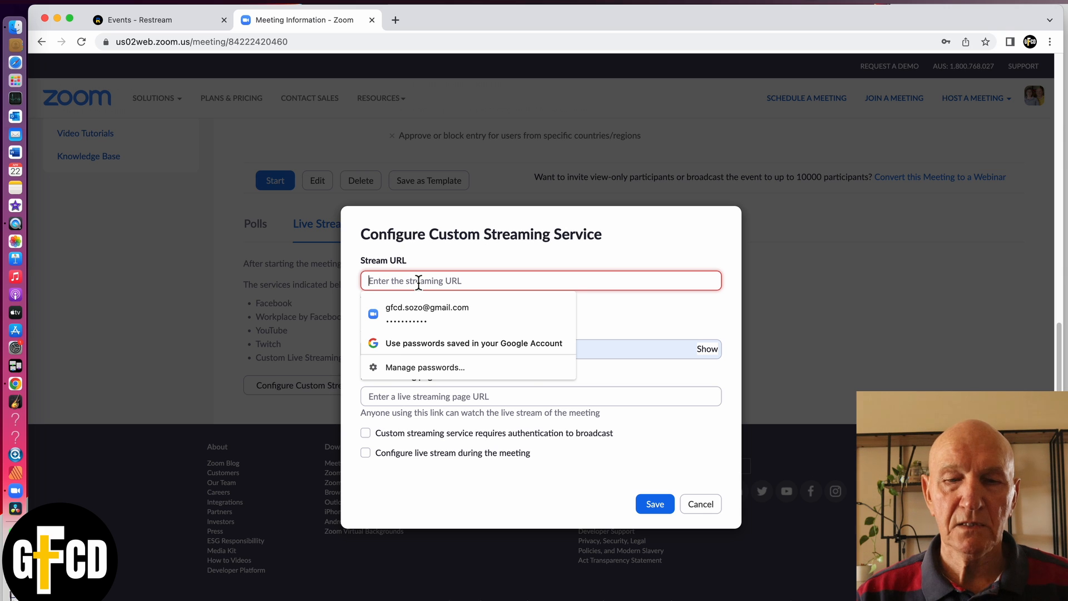
key(super+v)
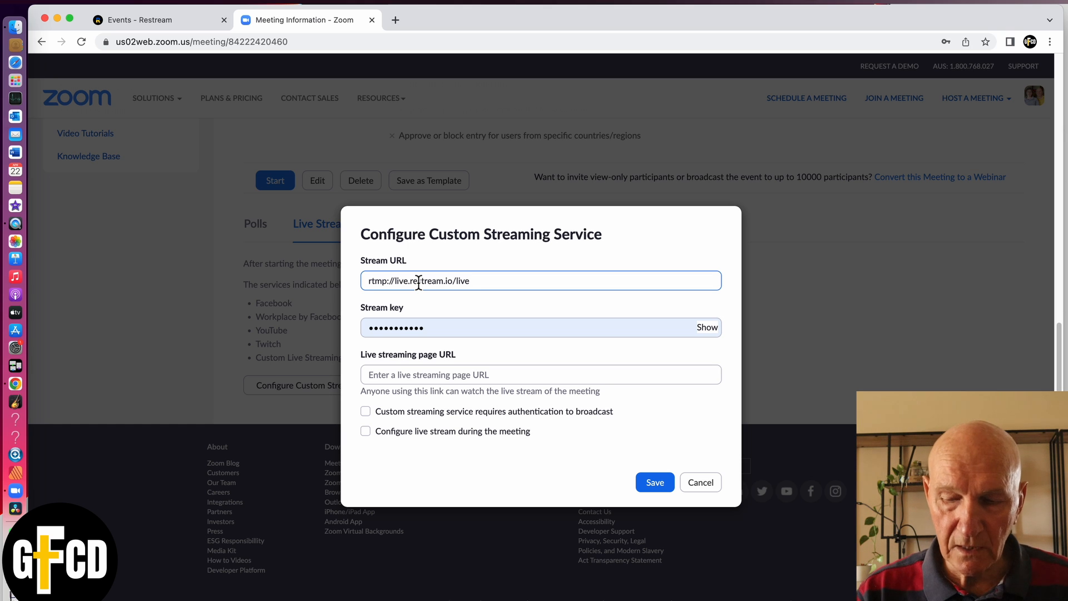
text(/)
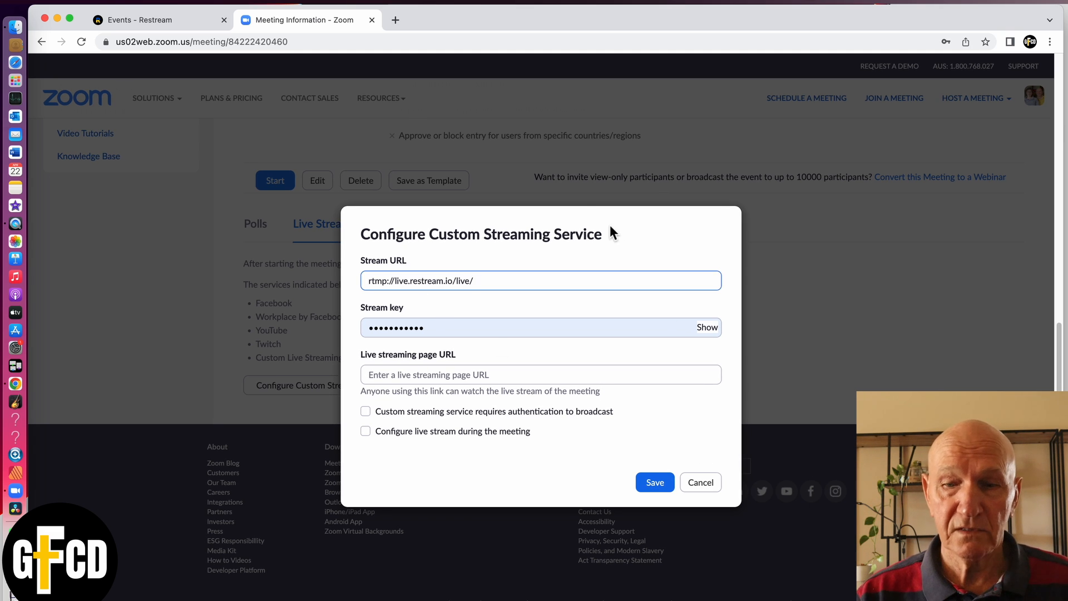
- Copy the event's stream key from Restream and paste it over the prefilled stream key in Zoom's custom streaming configuration
click(161, 19)
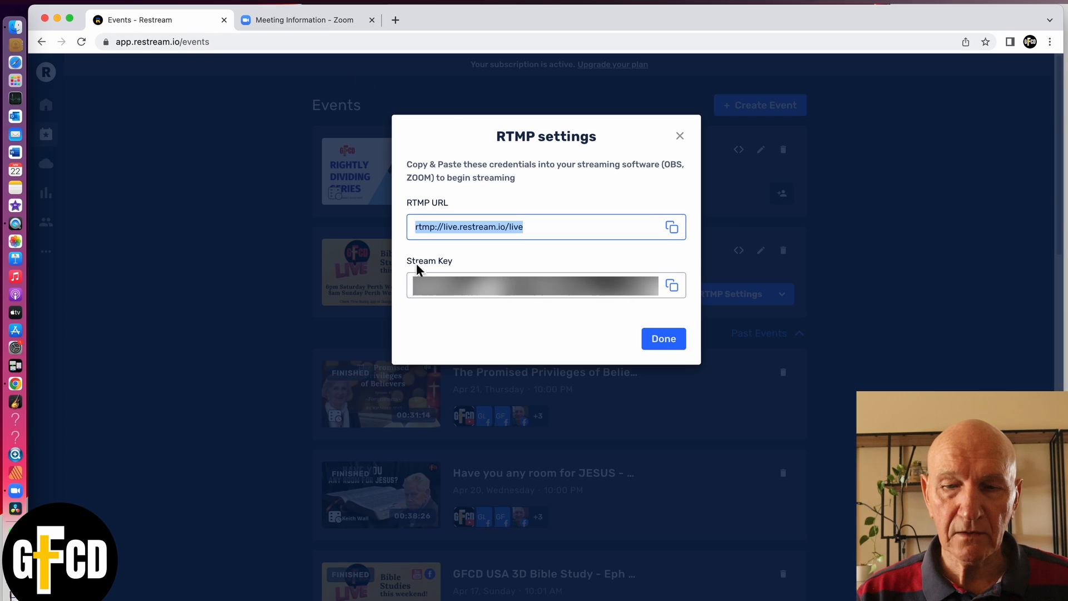
click(672, 287)
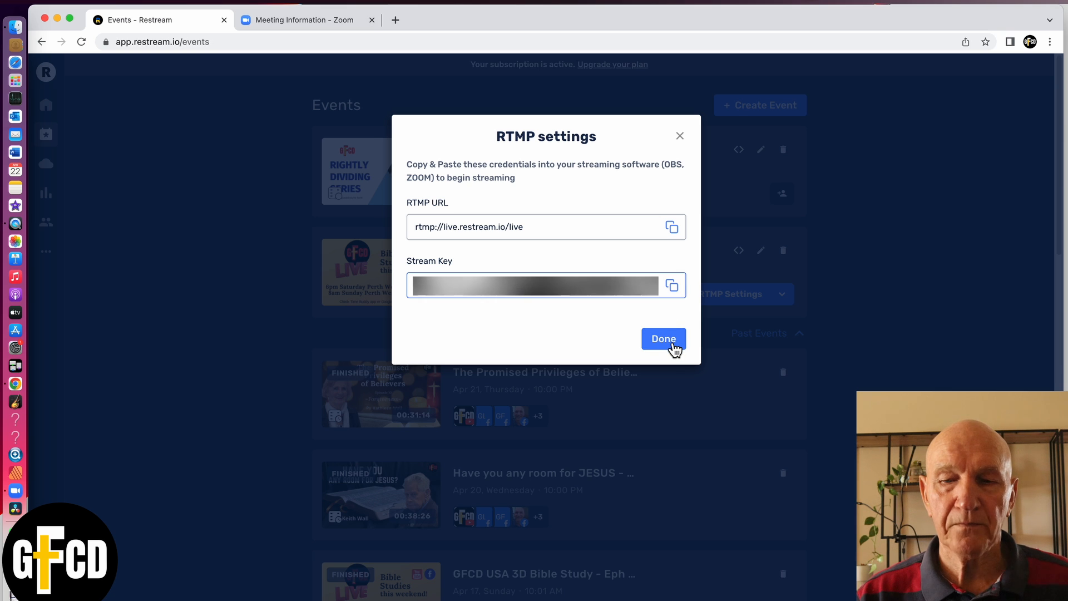
click(672, 343)
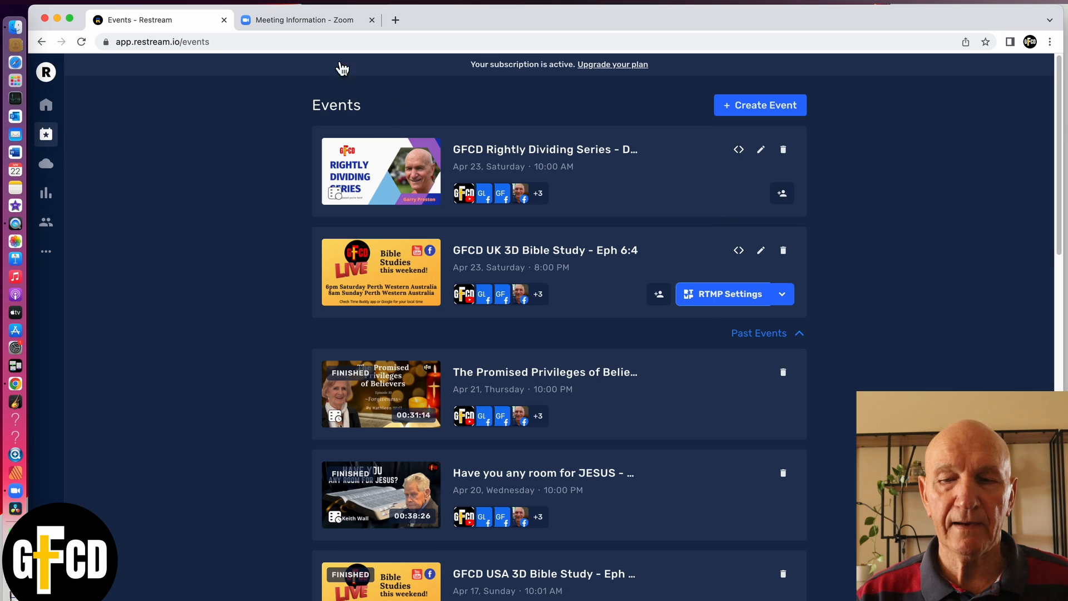
click(301, 20)
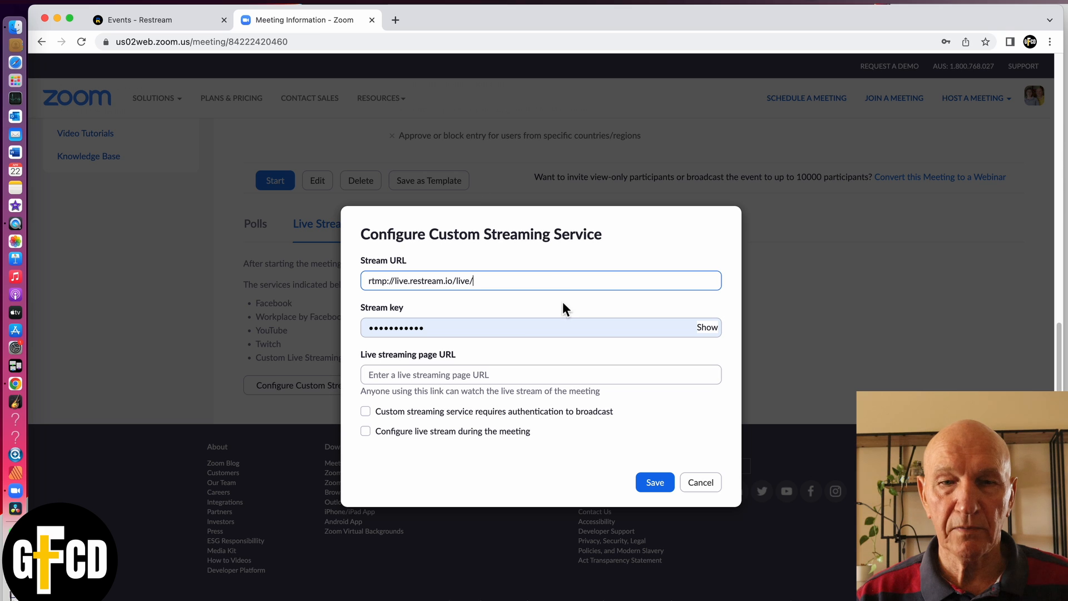
click(515, 333)
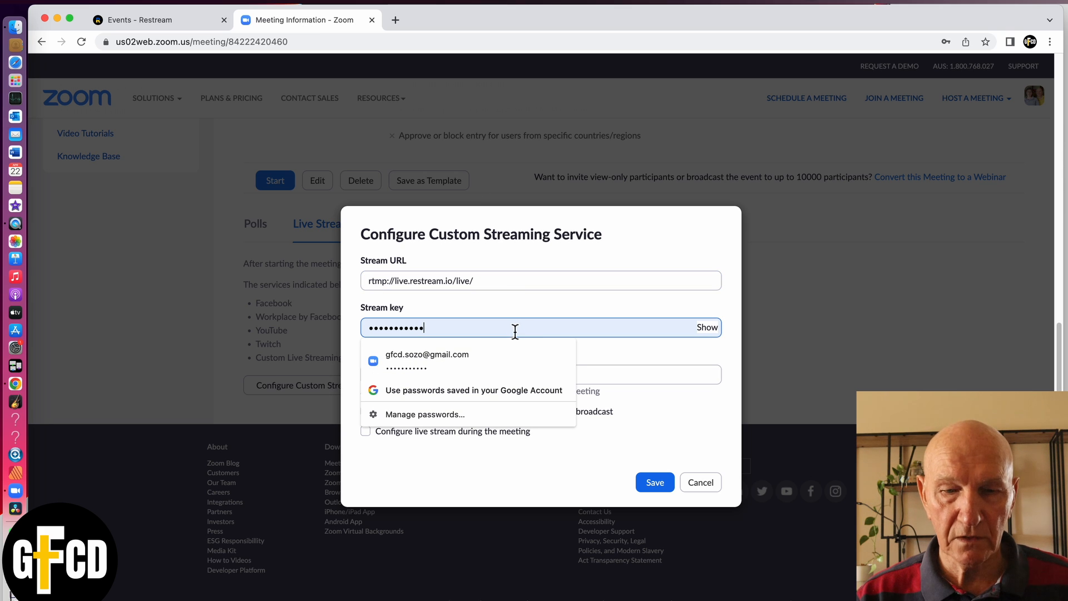
drag(470, 328, 360, 334)
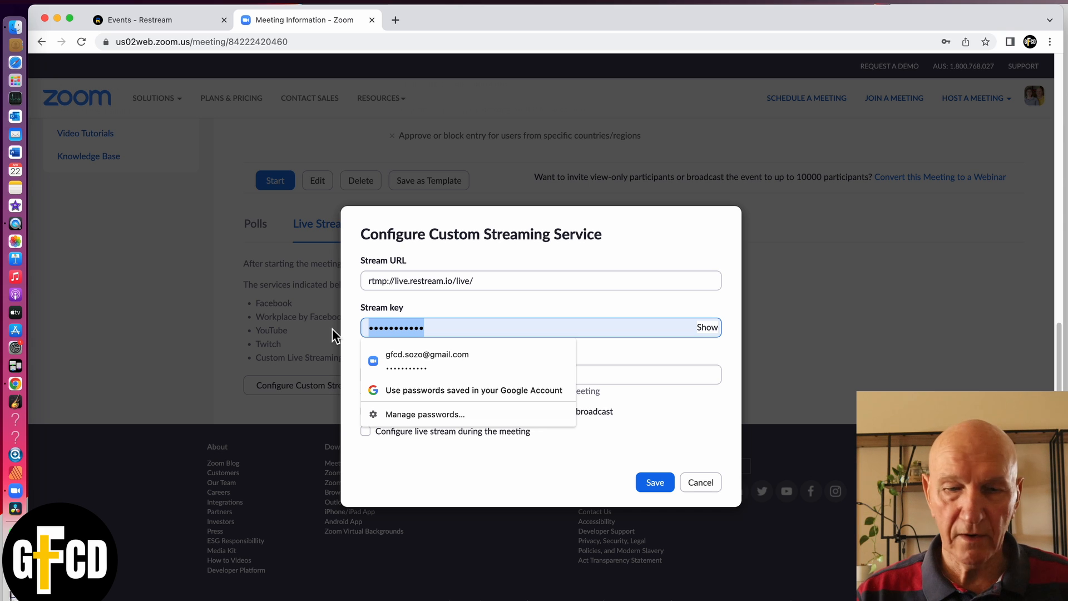
key(super+v)
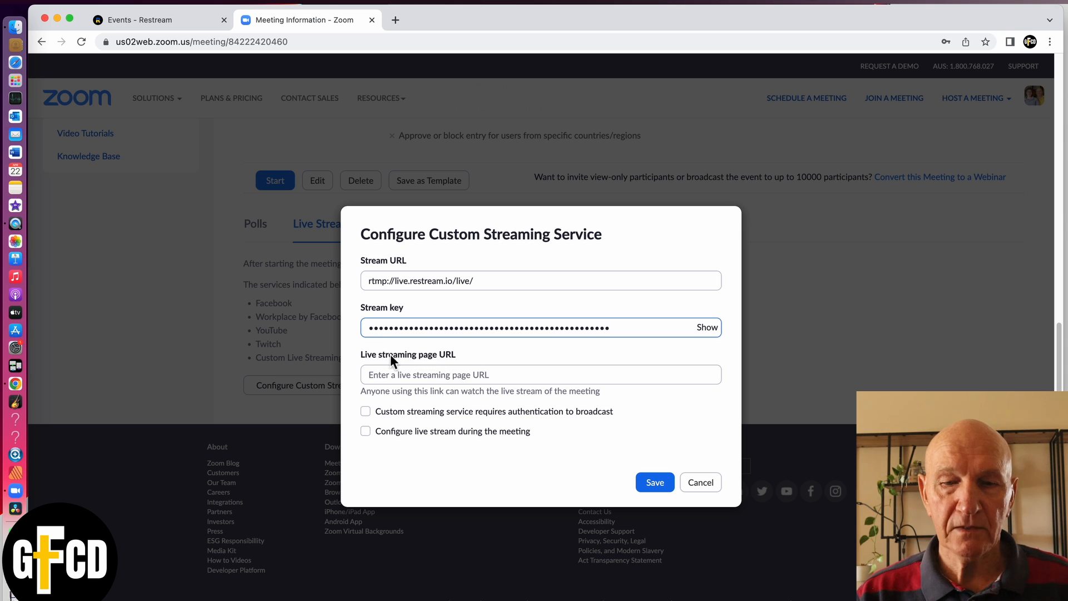
- Open YouTube in a new browser tab and go to the account's own Grace Faith Christian Discipleship channel page
click(479, 379)
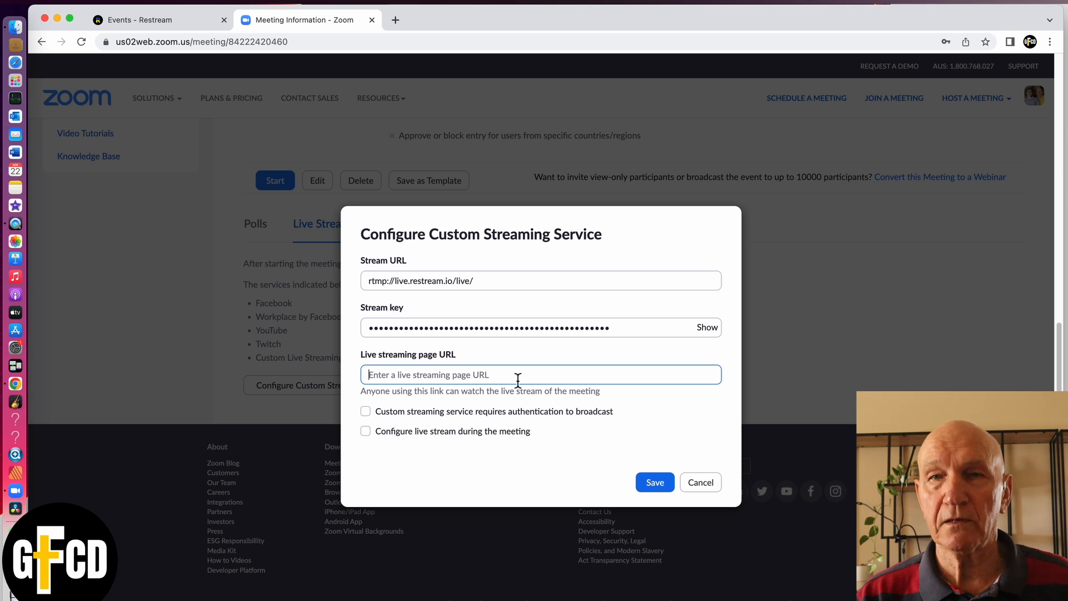
click(395, 20)
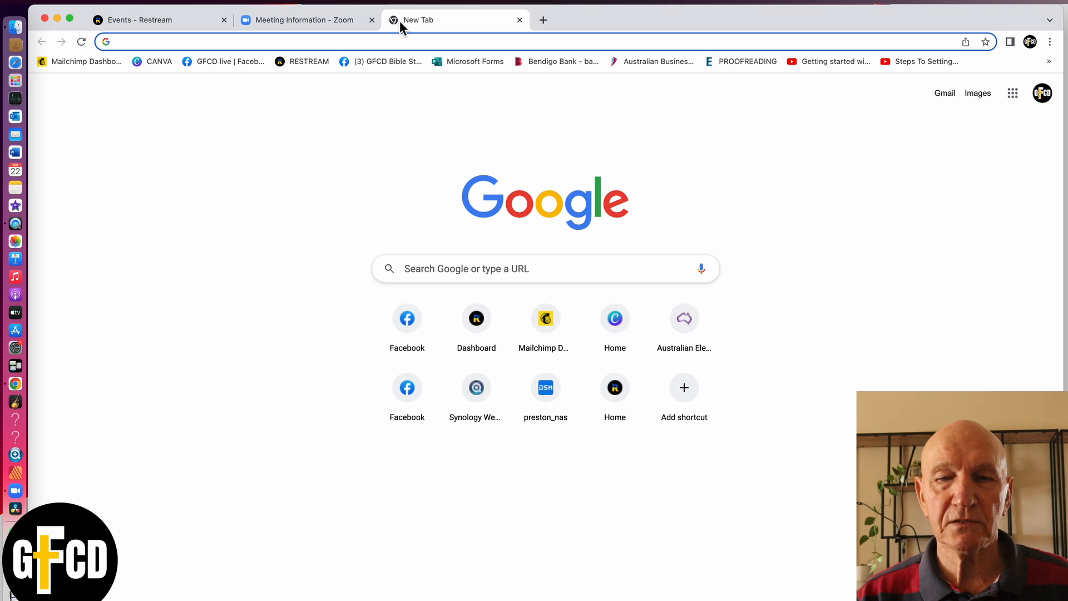
click(1013, 93)
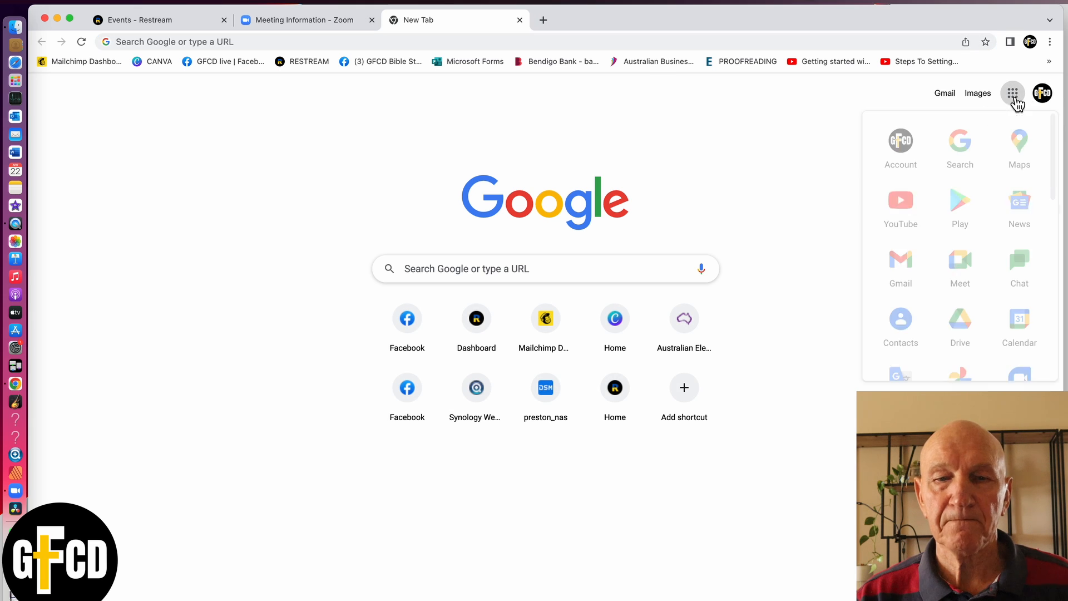
click(901, 214)
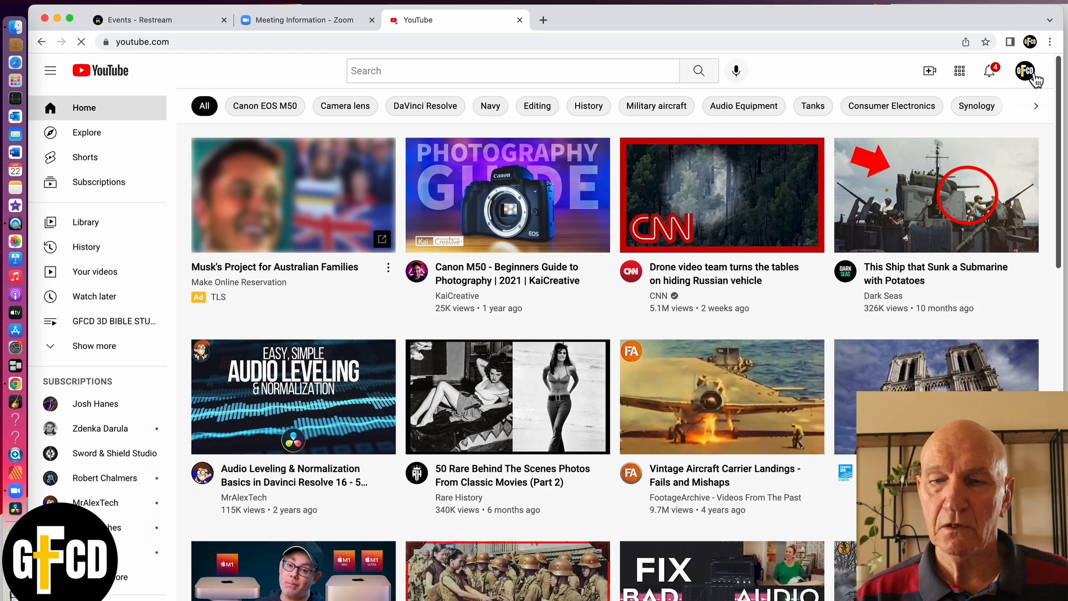
click(1033, 78)
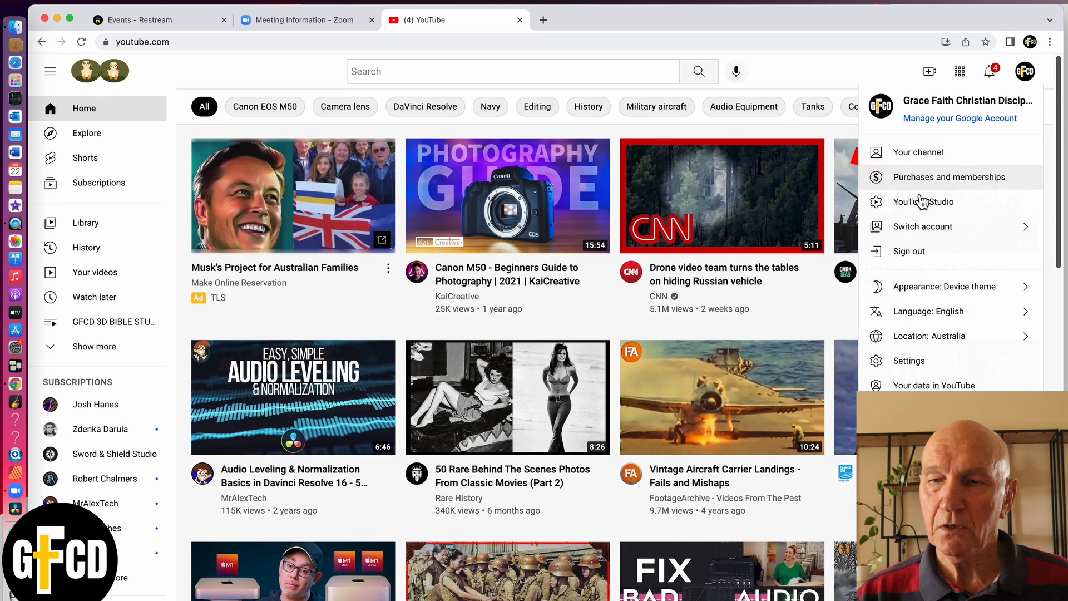
click(909, 157)
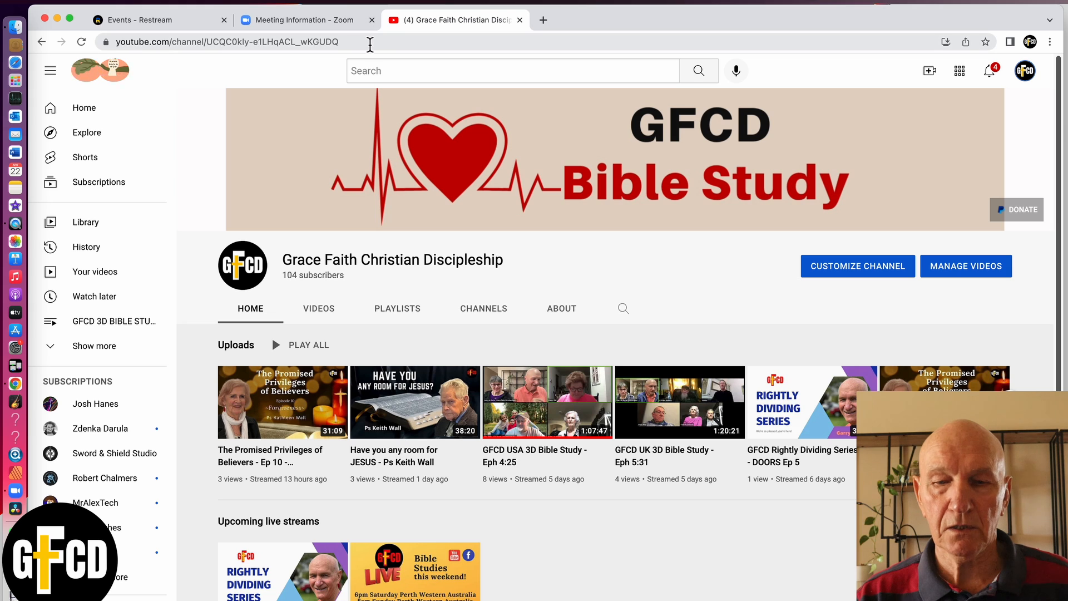
- Copy the full web address of the Grace Faith Christian Discipleship channel page
click(371, 42)
click(469, 44)
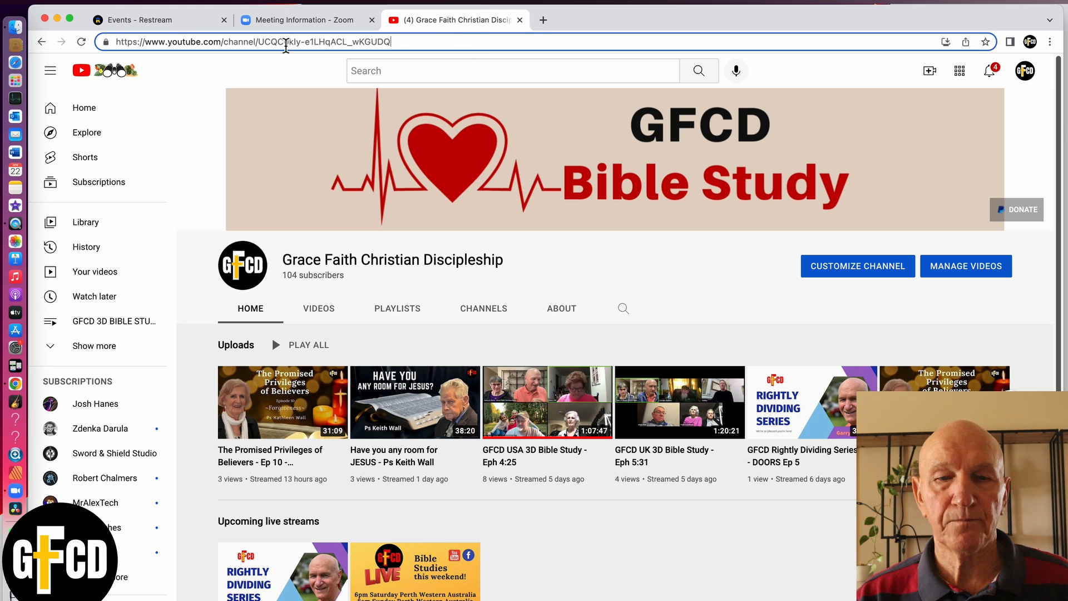
drag(407, 42, 190, 42)
drag(142, 44, 105, 43)
key(super+c)
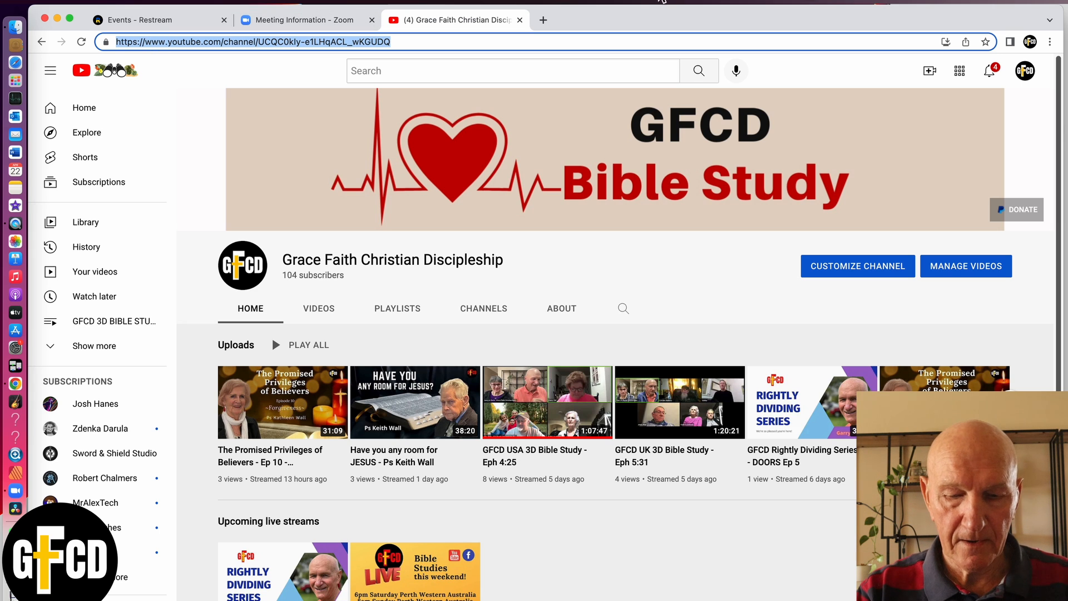
- Close the YouTube page, paste the channel address as Zoom's live streaming page URL and save the custom streaming configuration
click(519, 20)
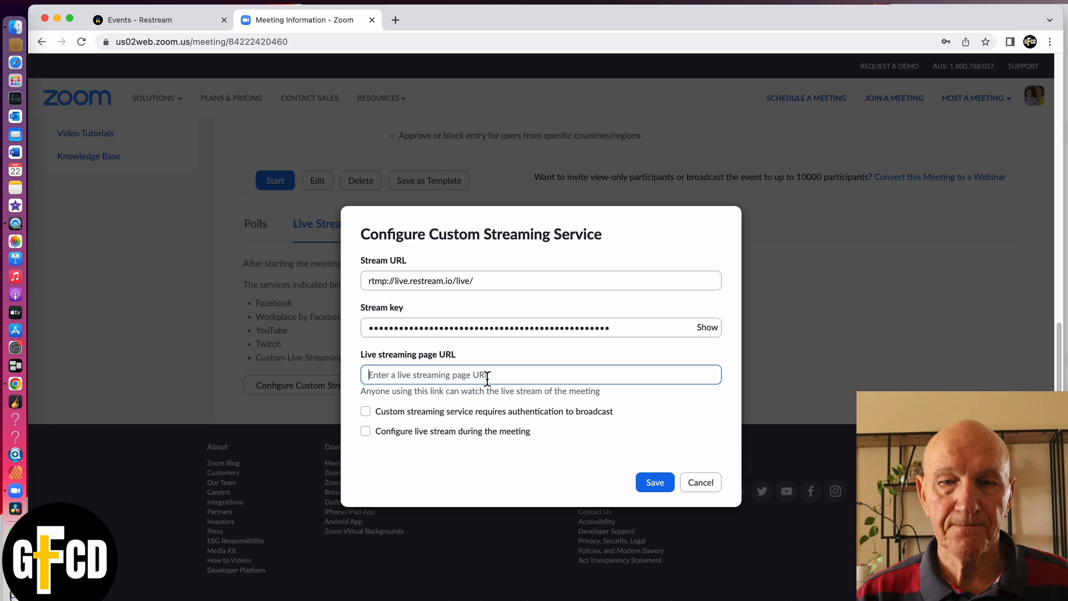
key(super+v)
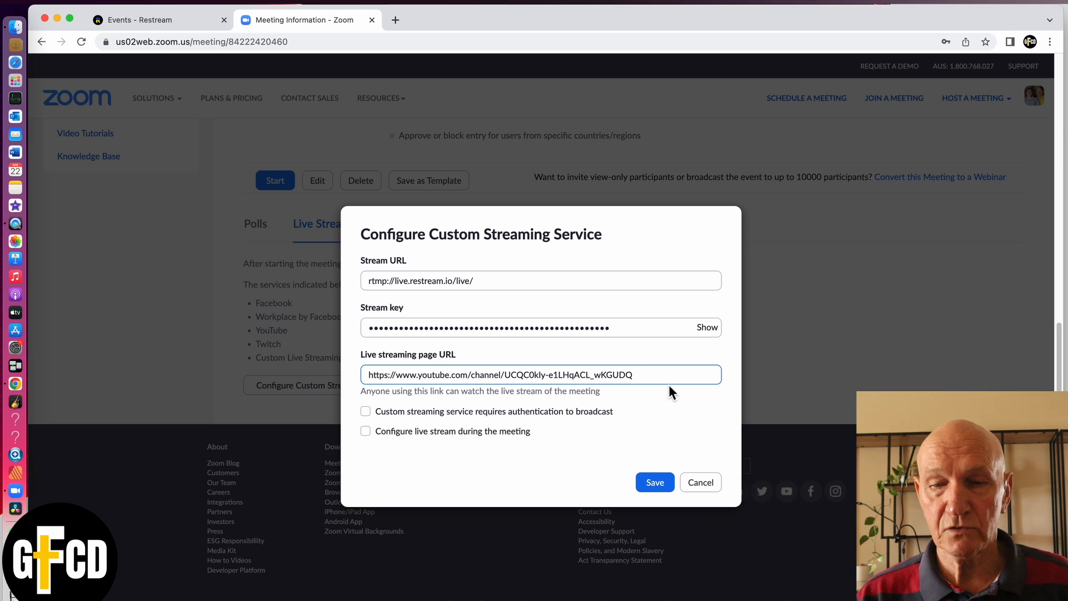
click(652, 489)
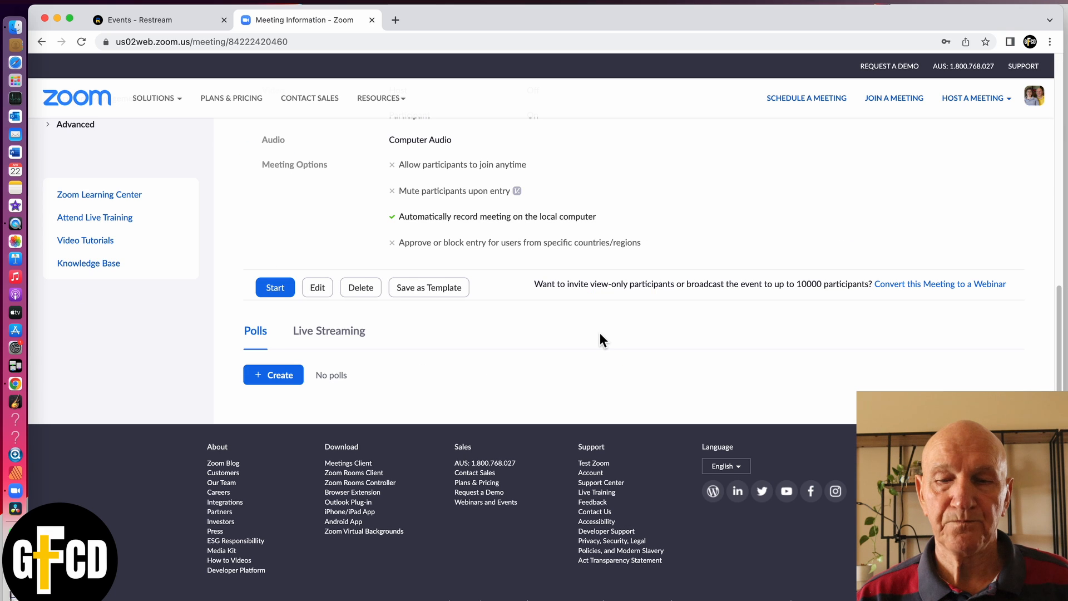
- Copy the meeting invitation of GFCD UK 3D Bible Study - Eph 6:4 to the clipboard and close the invitation dialog
scroll(599, 332, up, 6)
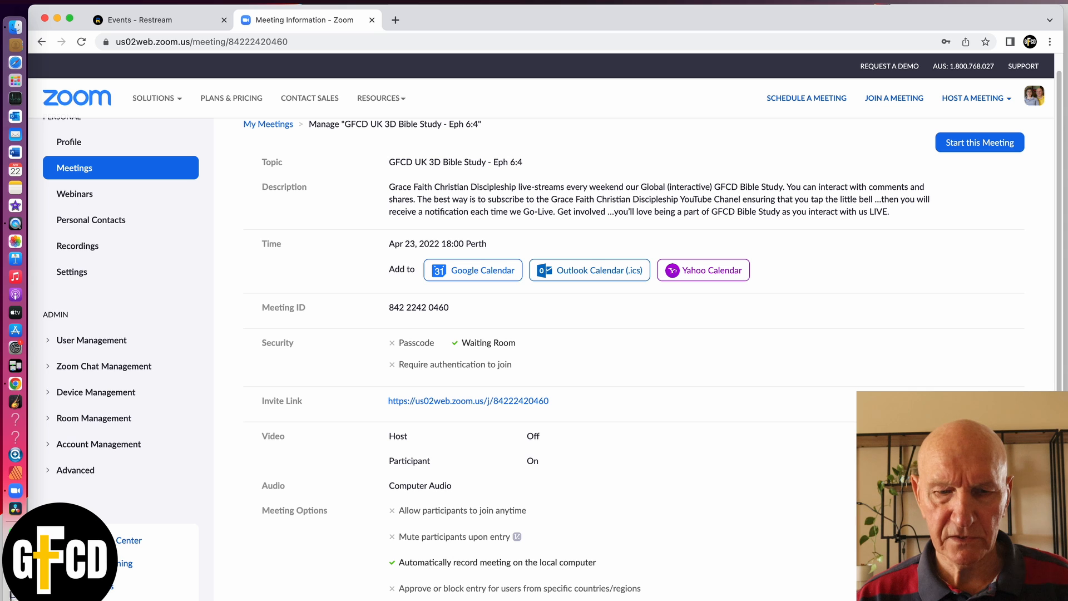
click(987, 401)
scroll(718, 439, up, 1)
click(619, 556)
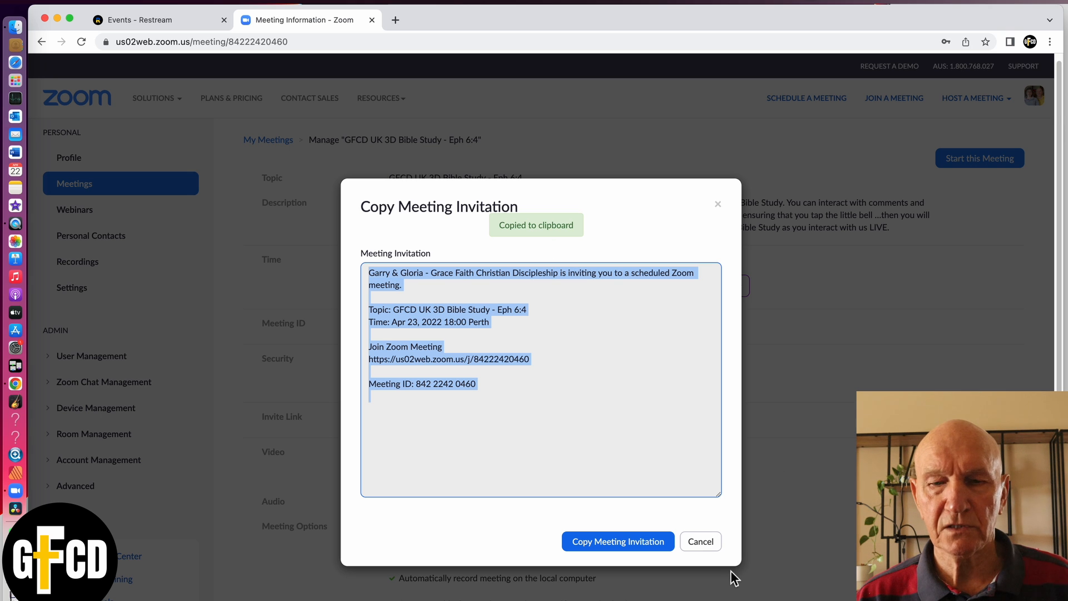
click(708, 542)
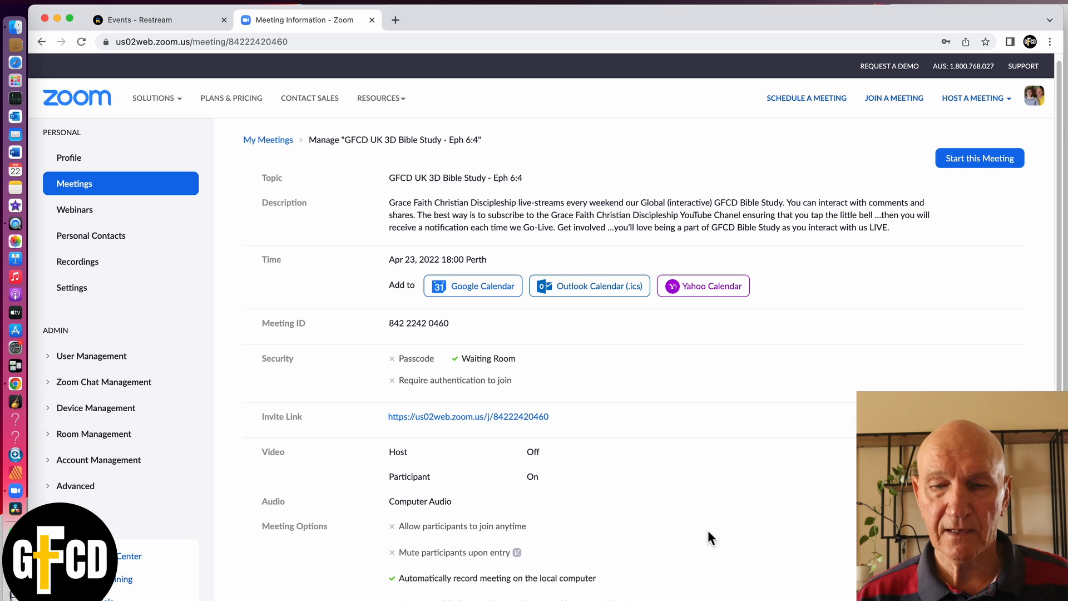
- Look over the meeting's details and open the list of upcoming meetings to check the scheduled Bible study
scroll(710, 528, up, 1)
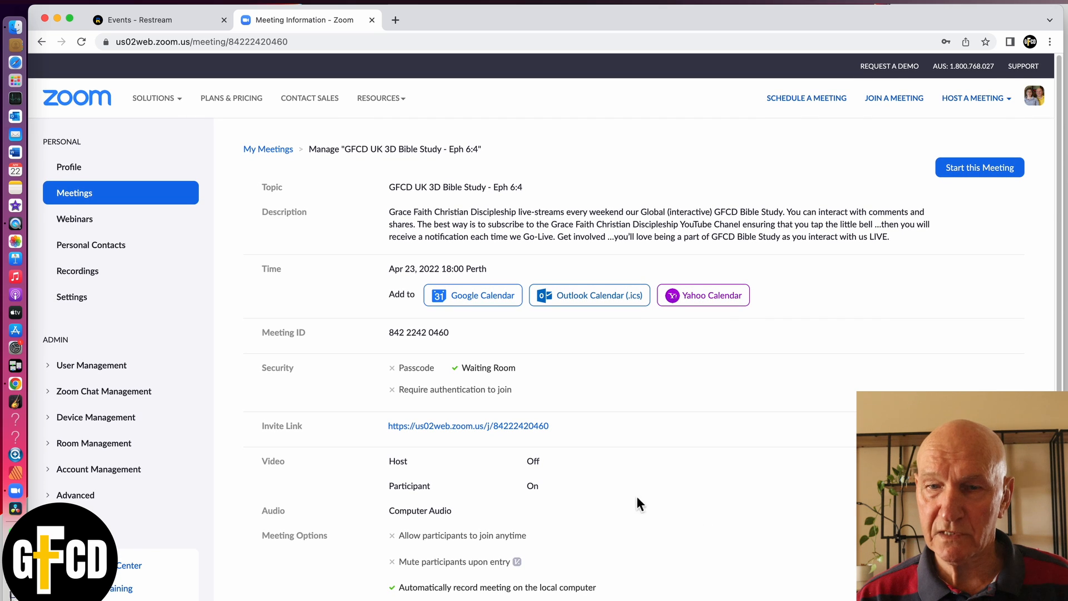
scroll(518, 400, down, 3)
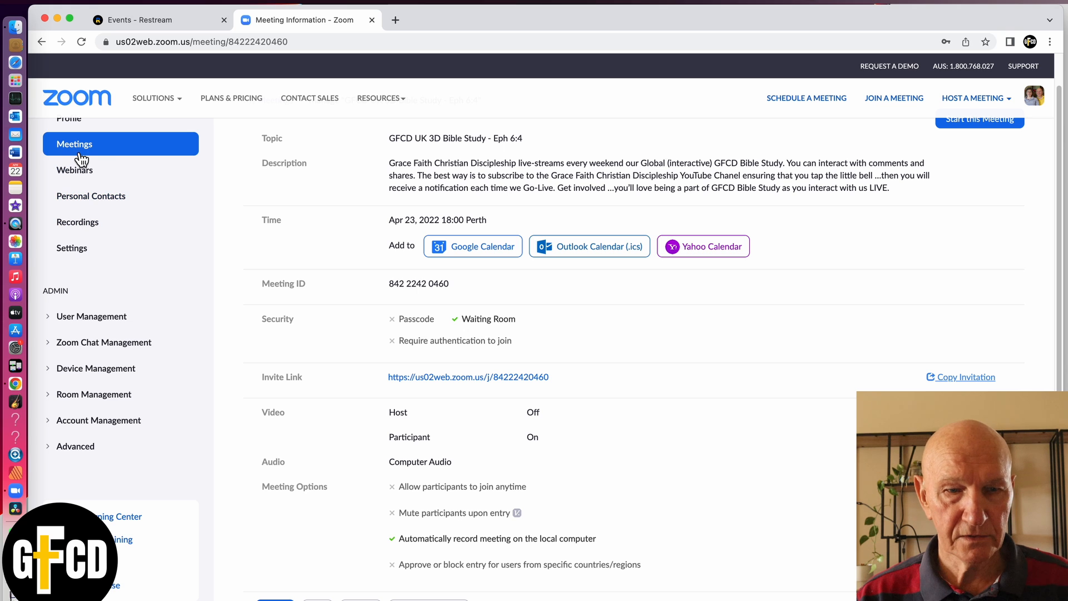
click(83, 149)
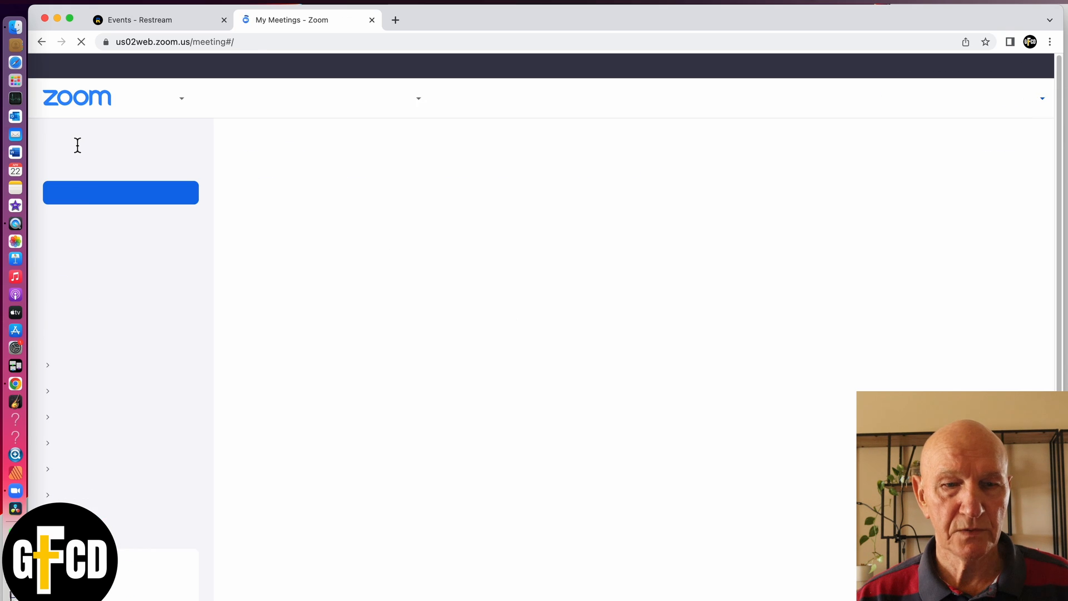
mouse_move(549, 400)
mouse_move(446, 301)
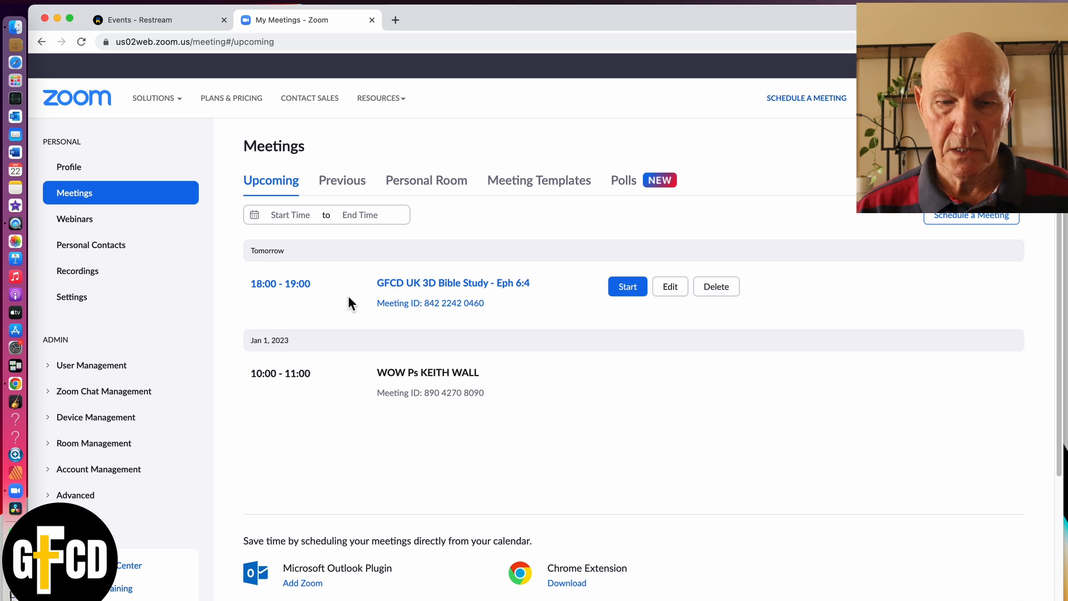
- Start the GFCD UK 3D Bible Study - Eph 6:4 meeting in the Zoom desktop app and stop its automatic recording
click(633, 290)
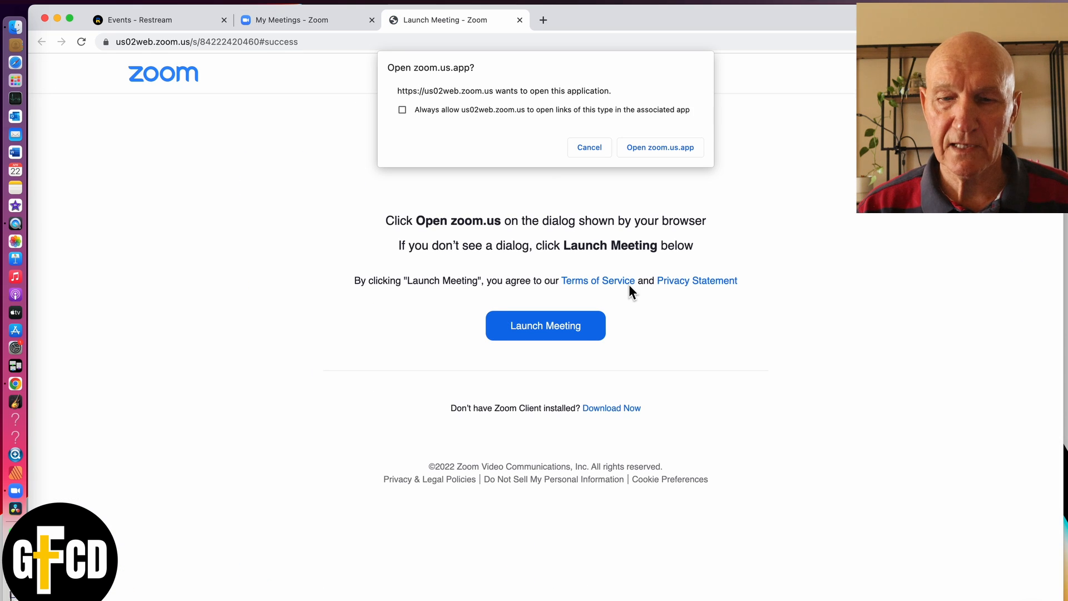
click(659, 149)
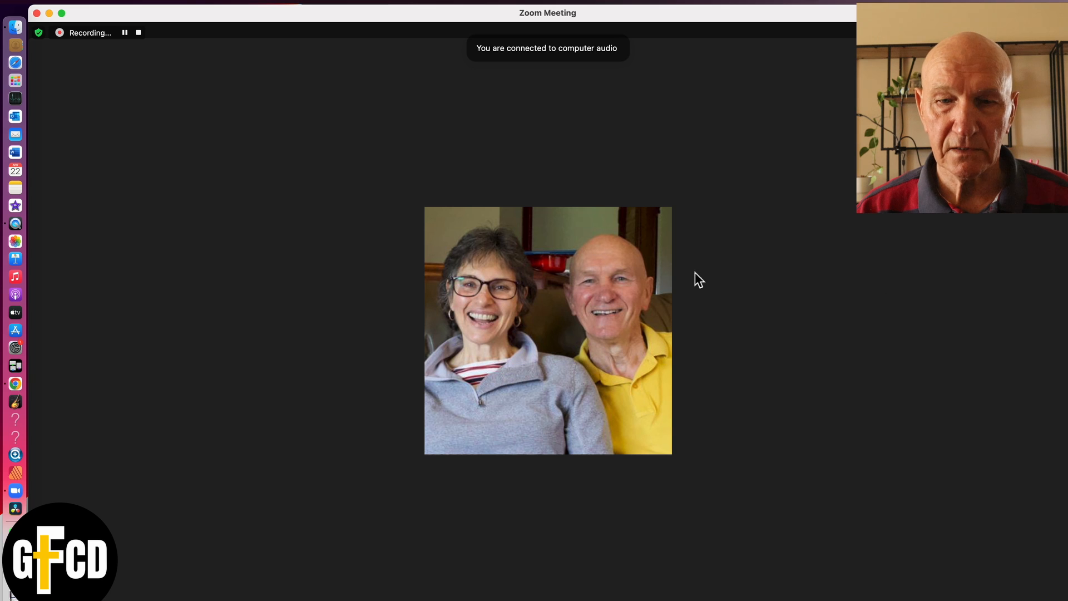
click(139, 33)
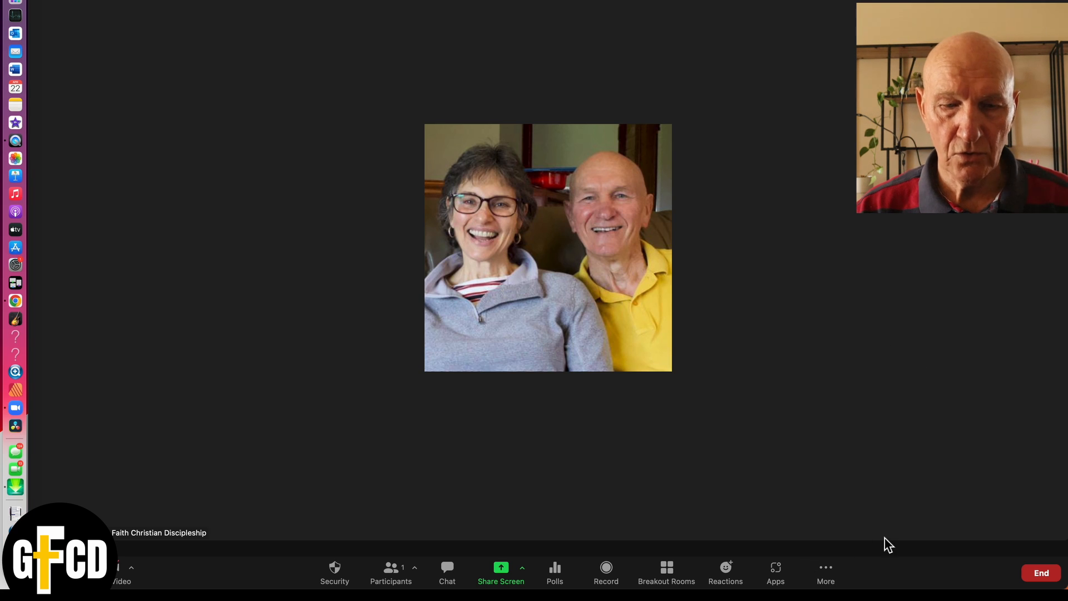
- Show the meeting's additional live streaming options, including the custom live streaming service, and end the meeting without going live
click(826, 573)
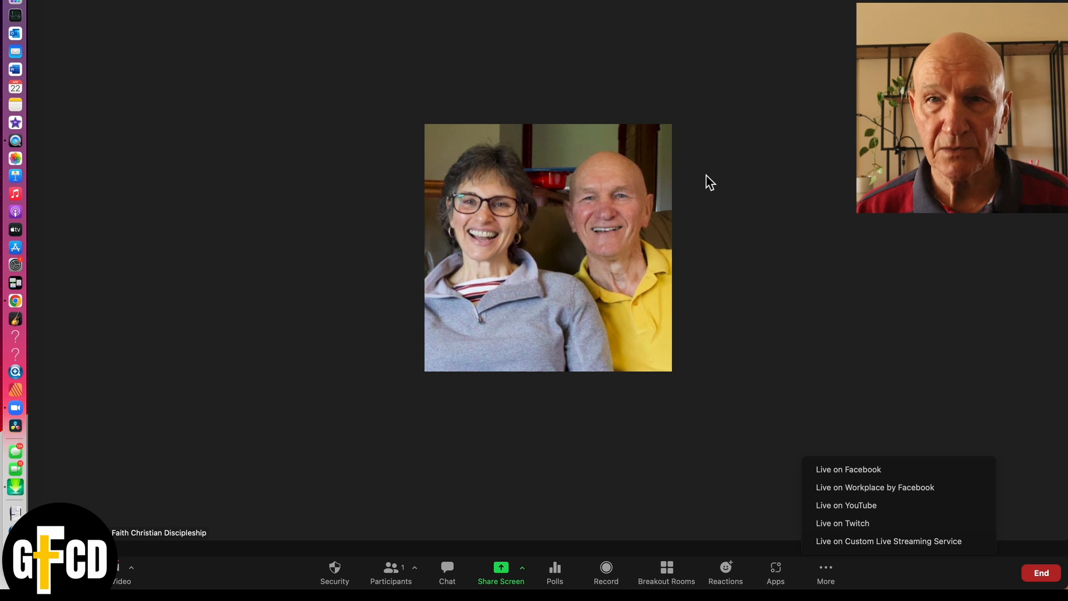
click(878, 313)
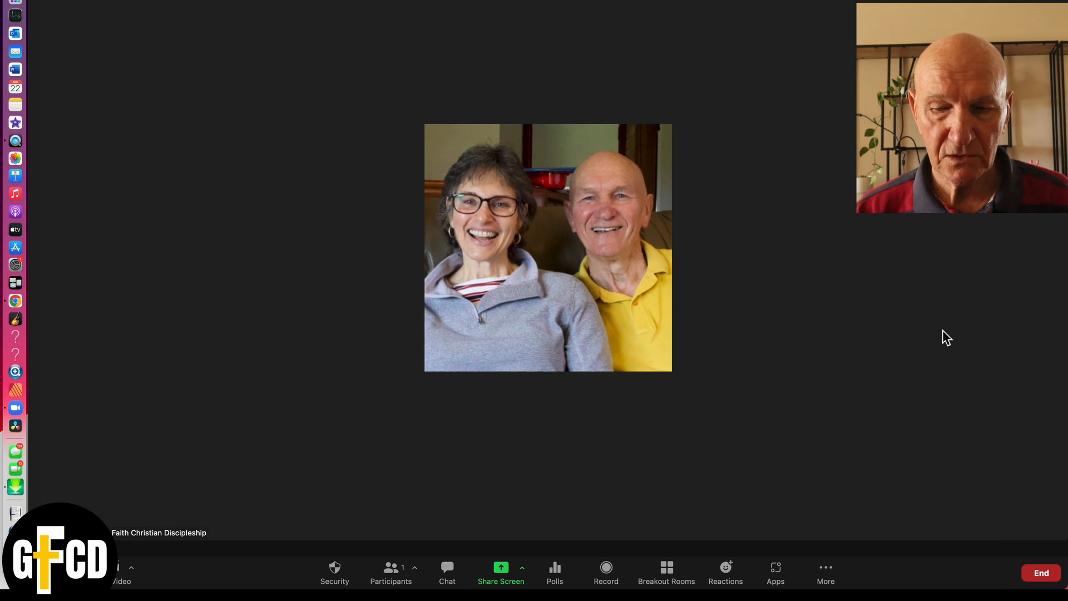
click(1048, 578)
click(988, 510)
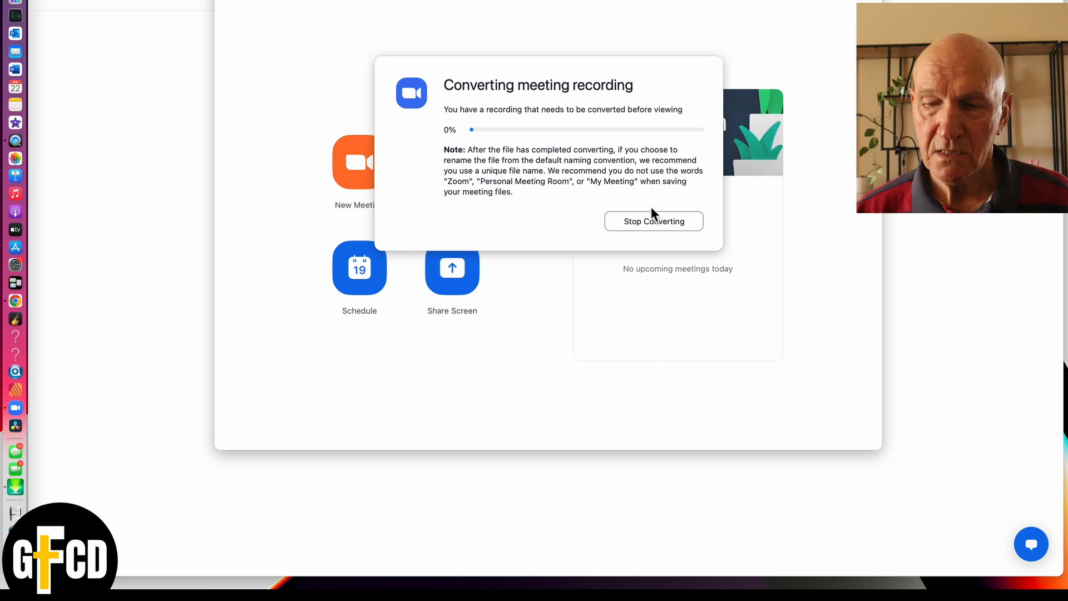
- Stop converting the meeting recording and move the folder 2022-04-22 12.21.53 GFCD UK 3D Bible Study - Eph 6_4 to the bin
click(655, 221)
click(653, 183)
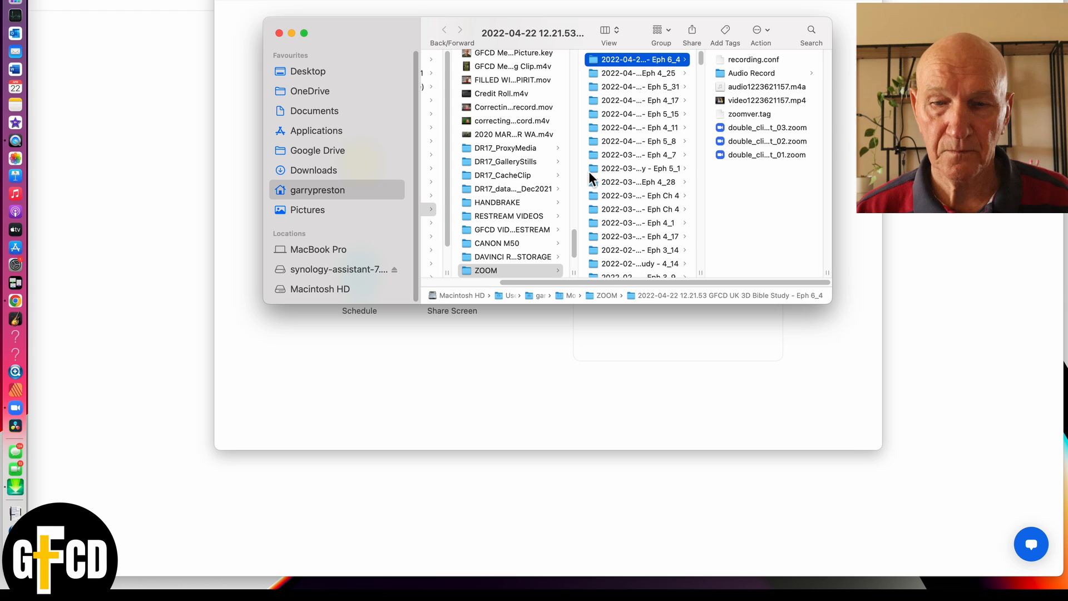
right_click(621, 60)
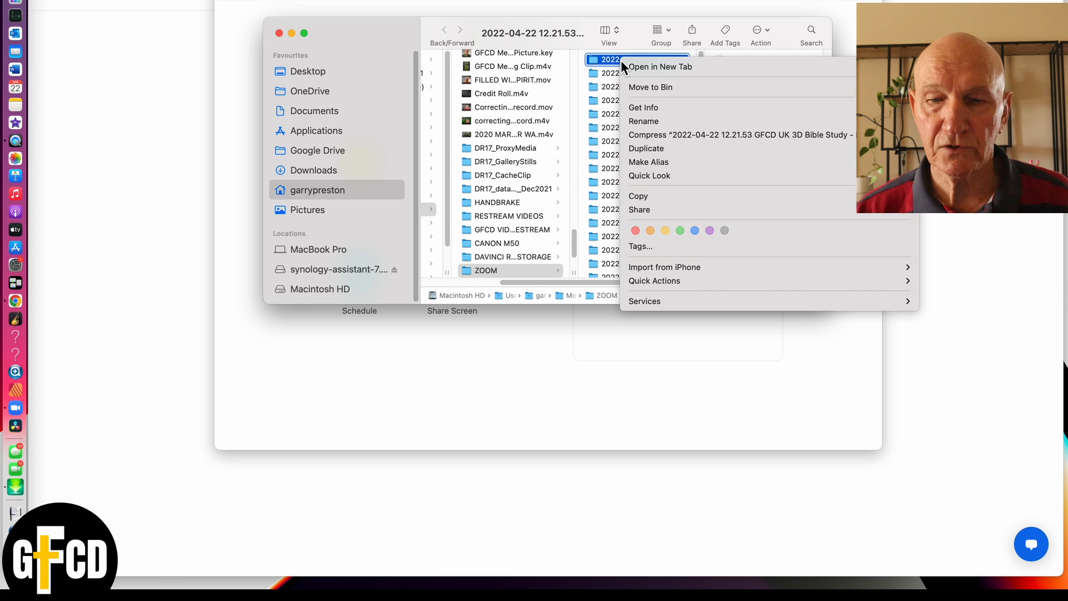
click(648, 87)
click(279, 32)
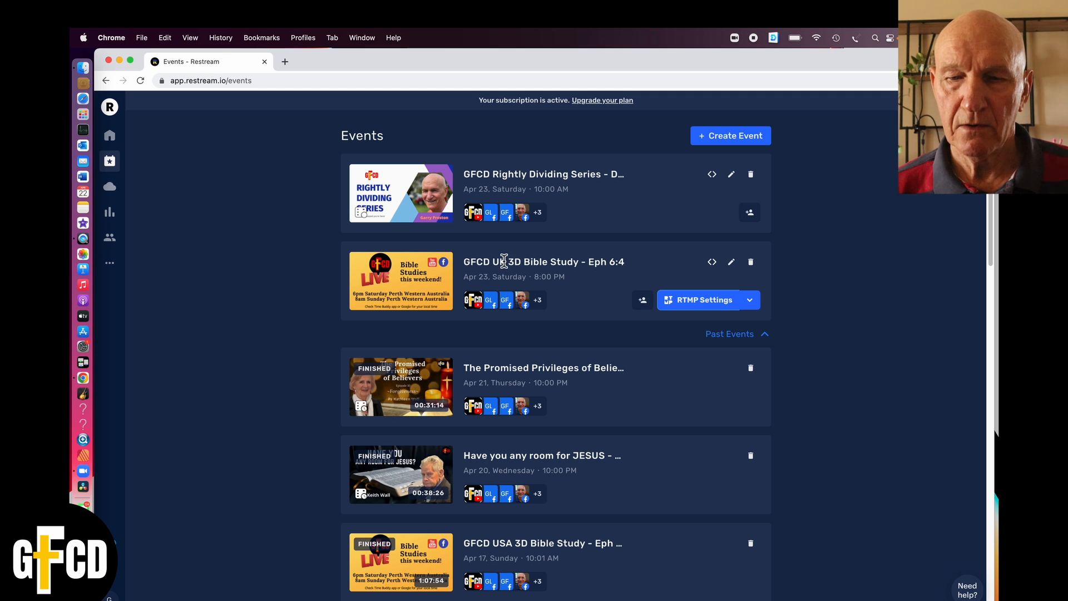
- Copy the Restream channel invitation link for the GFCD UK 3D Bible Study - Eph 6:4 event and review its invitation dialog again
click(646, 303)
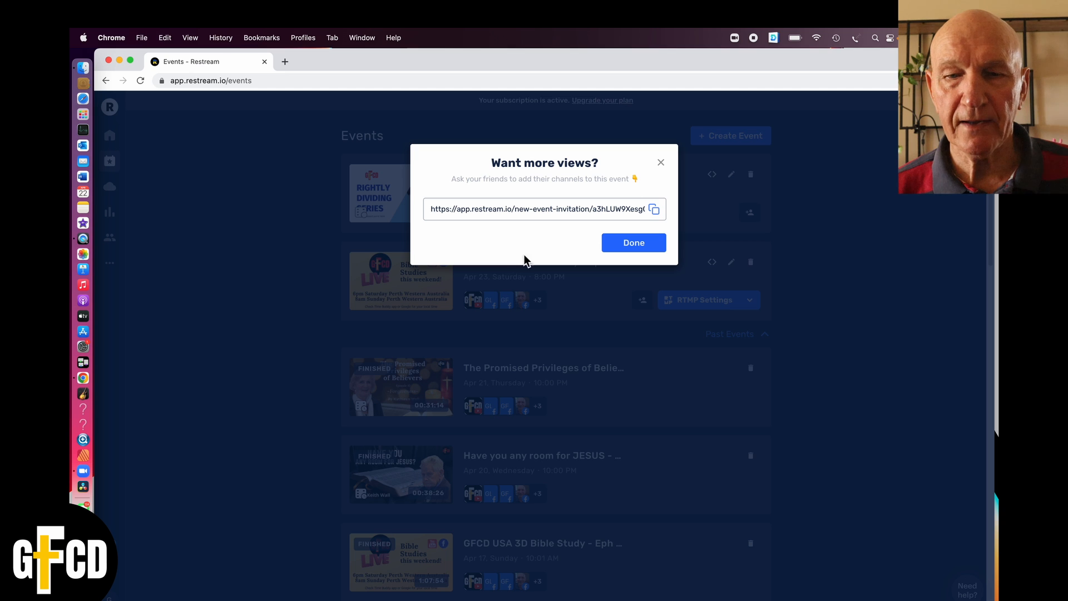
click(654, 209)
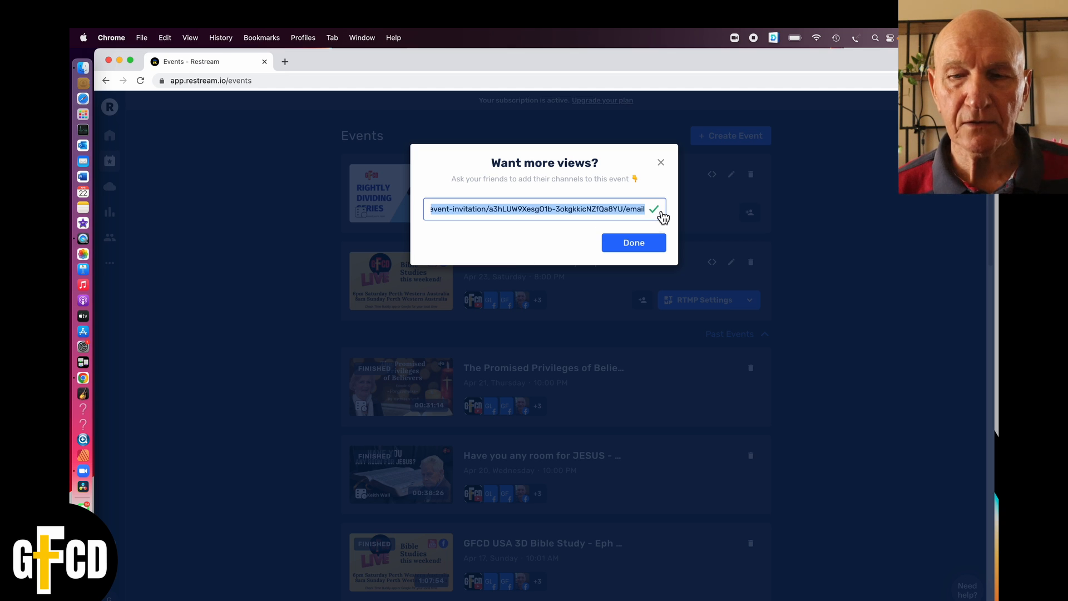
click(638, 247)
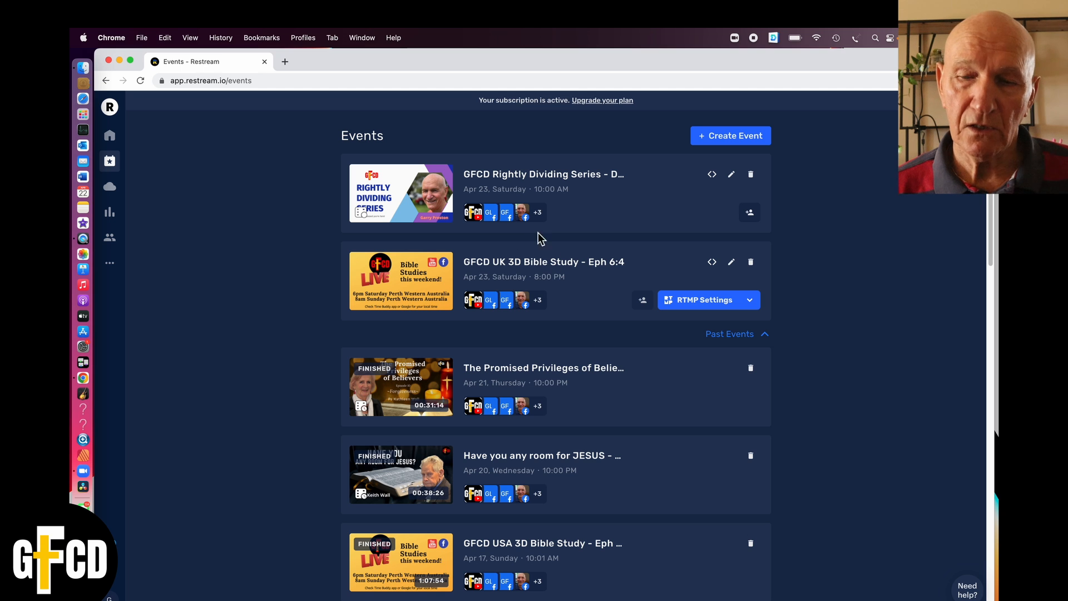
click(644, 302)
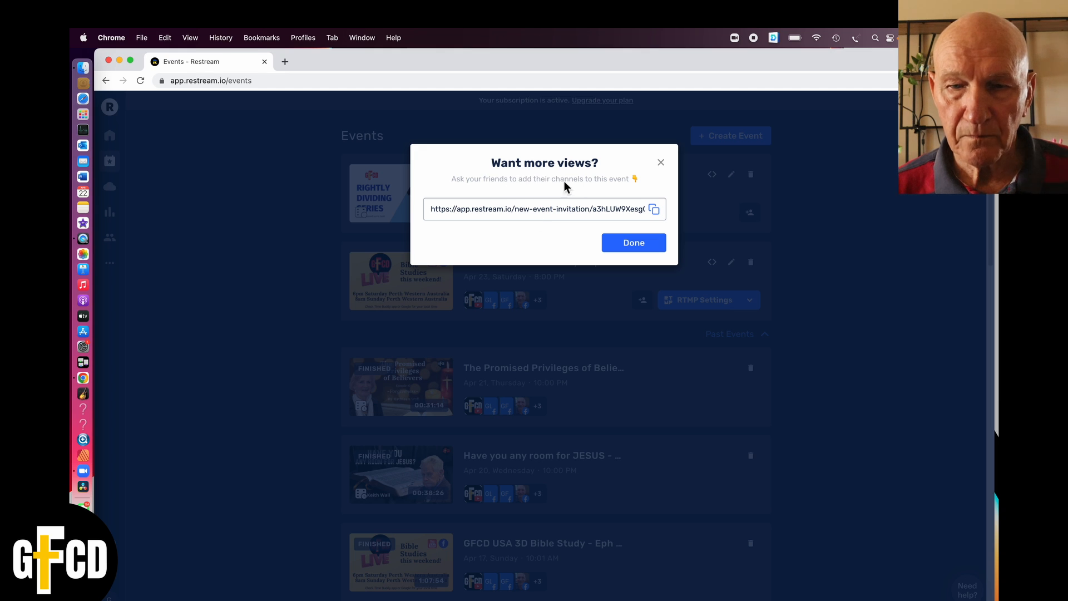
click(661, 162)
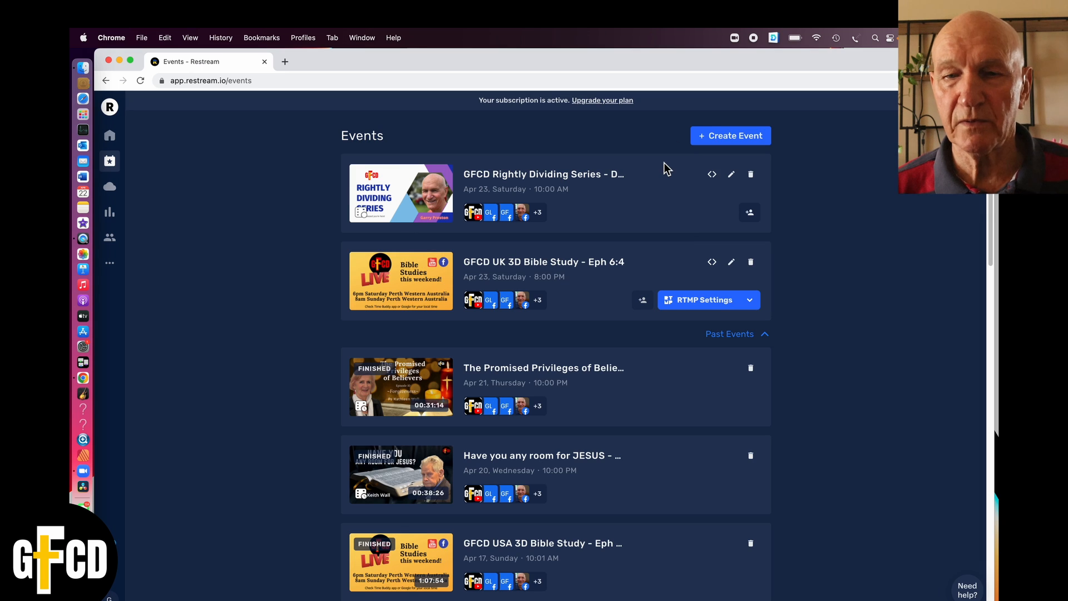